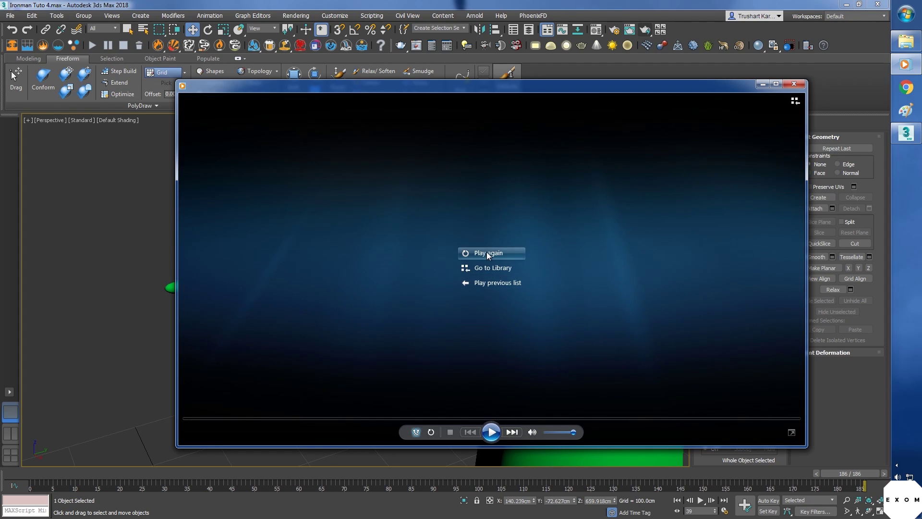
Step: Replay the finished clip in the media player
click(486, 252)
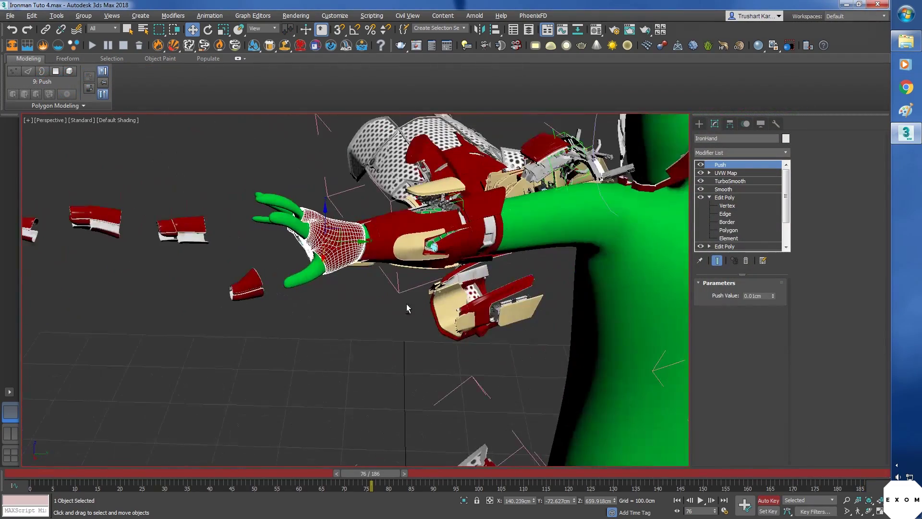
Step: Go to frame 19, select the hand piece, the green body and the palm repulsor parts, and hide all unselected objects
scroll(473, 270, down, 5)
middle_drag(408, 308, 451, 286)
drag(373, 482, 126, 460)
key(w)
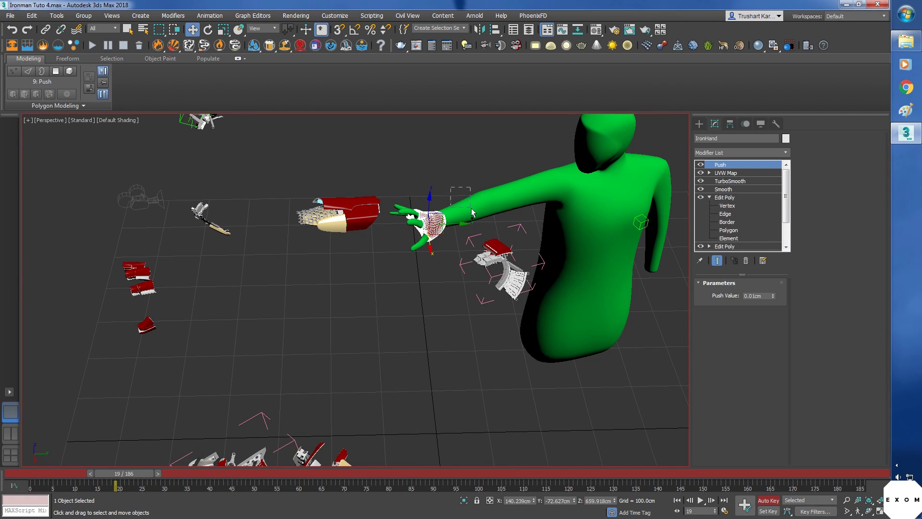
ctrl+click(473, 213)
alt+middle_drag(472, 213, 349, 275)
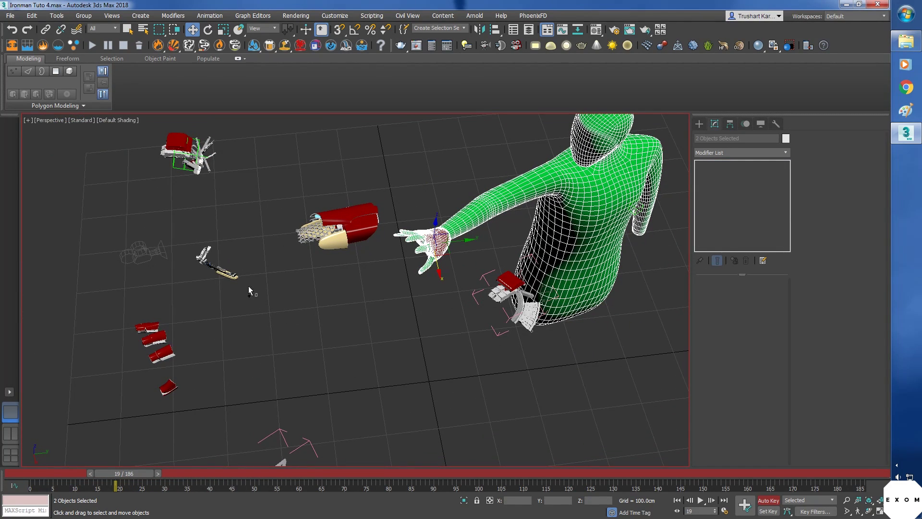
right_click(348, 271)
click(375, 233)
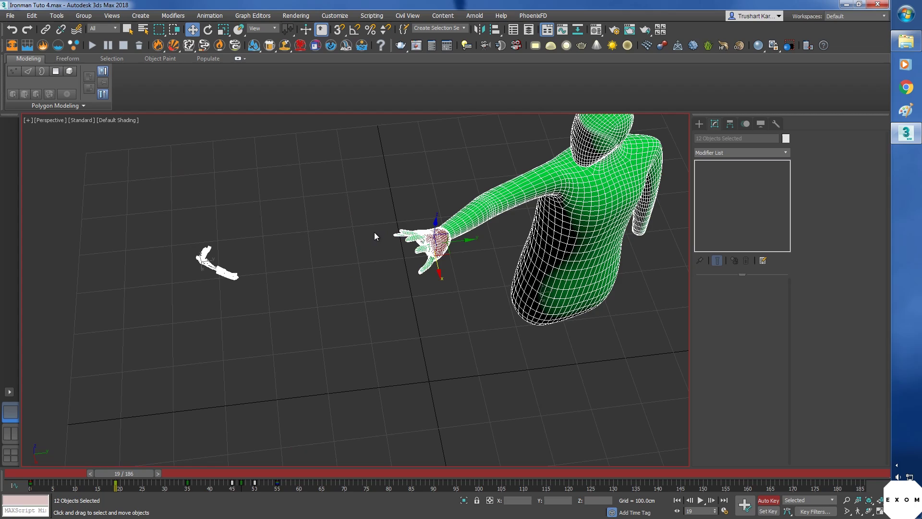
Step: Move the animation to frame 55 and clear the selection to show the palm with its repulsor in place
alt+middle_drag(405, 259, 543, 240)
scroll(412, 245, up, 4)
alt+middle_drag(435, 268, 445, 288)
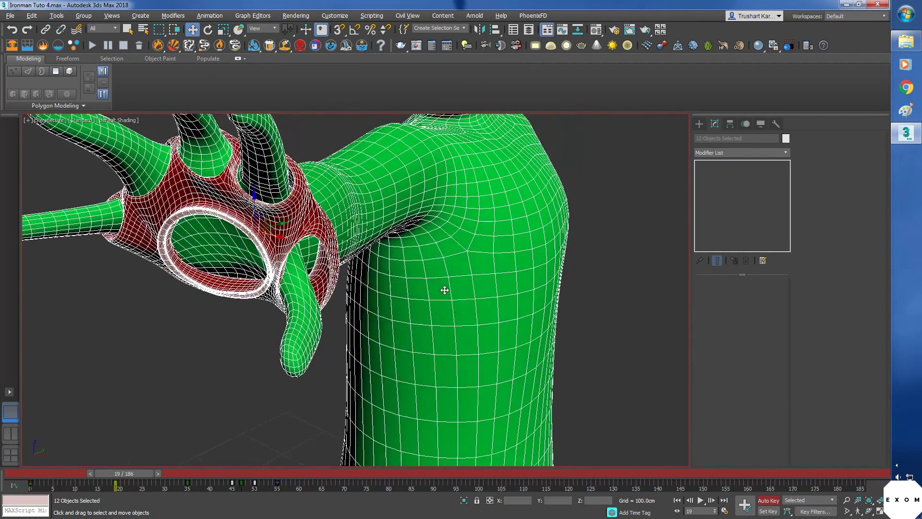
scroll(445, 288, down, 2)
drag(135, 474, 291, 475)
key(w)
click(342, 377)
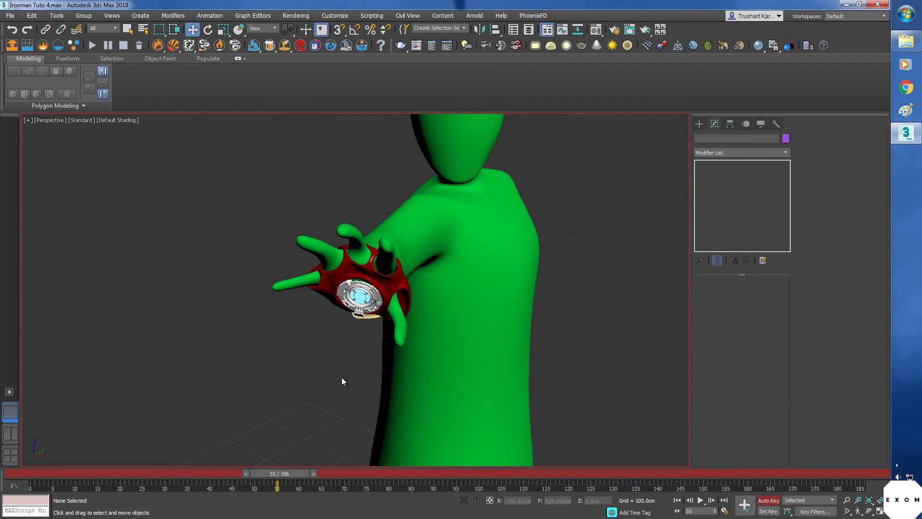
scroll(401, 334, up, 5)
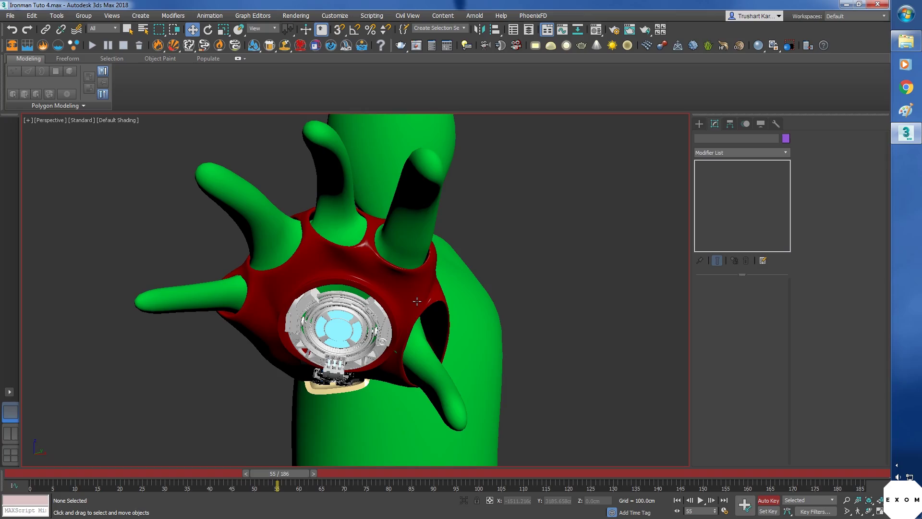
Step: Select the red IronHand mesh and set its TurboSmooth iterations to 1
click(417, 301)
alt+middle_drag(417, 301, 540, 287)
click(730, 181)
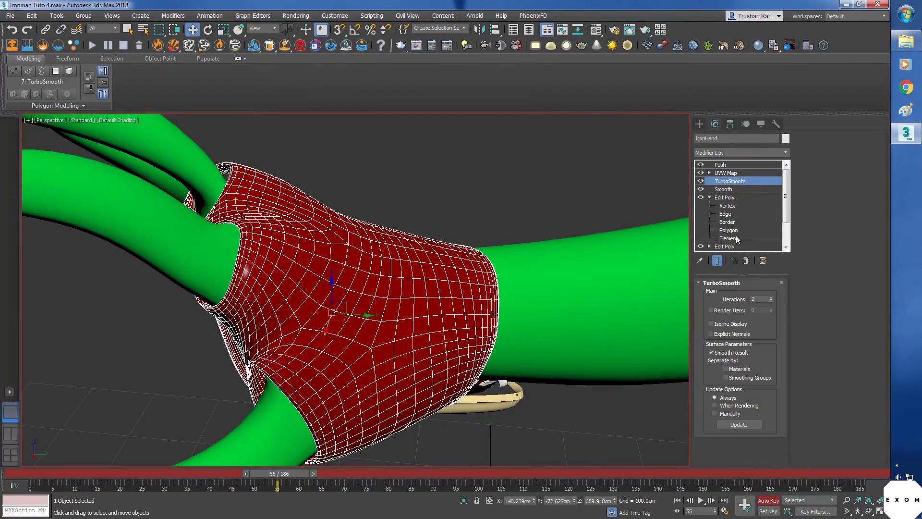
click(771, 301)
alt+middle_drag(426, 314, 454, 330)
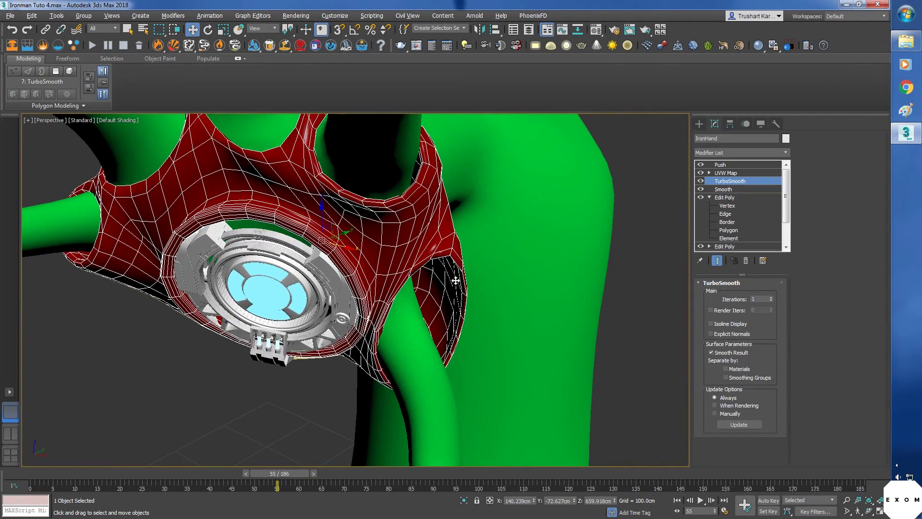
scroll(455, 280, up, 3)
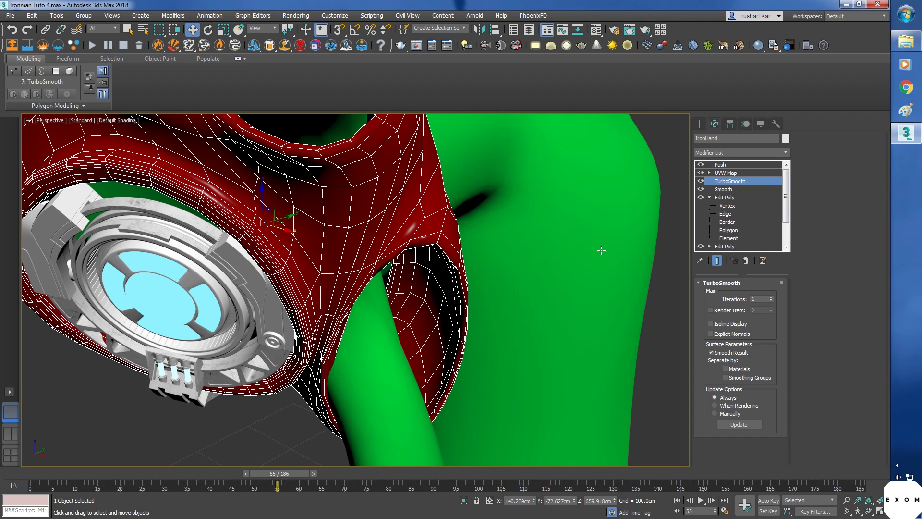
Step: Add an Edit Poly modifier above Push on the hand and enter its polygon level
click(749, 165)
click(788, 150)
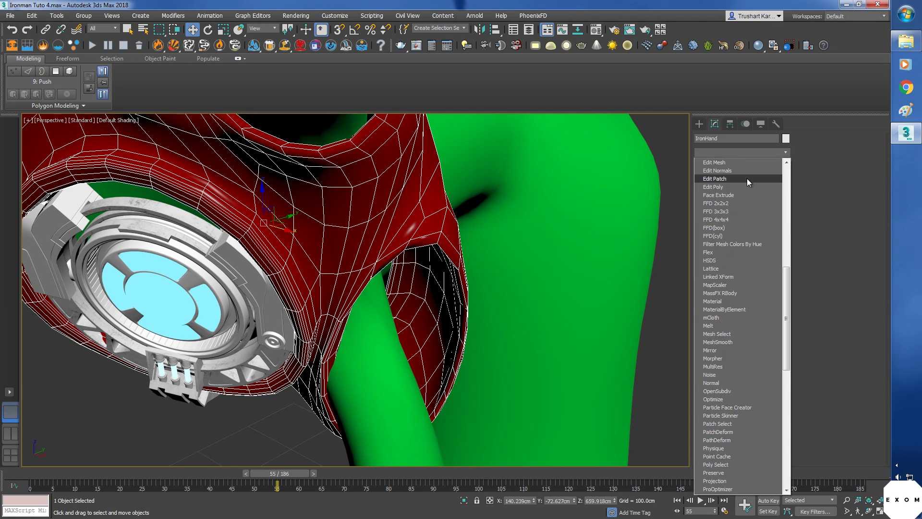
click(733, 191)
click(728, 197)
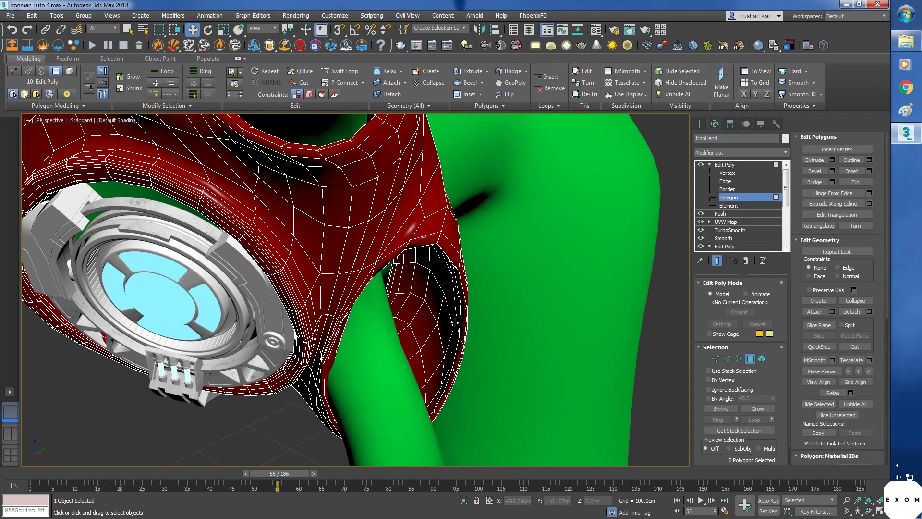
Step: Select the rim polygon loops joining the inner and outer shells around the hand's openings, including the thumb and fingers, and delete them
click(464, 323)
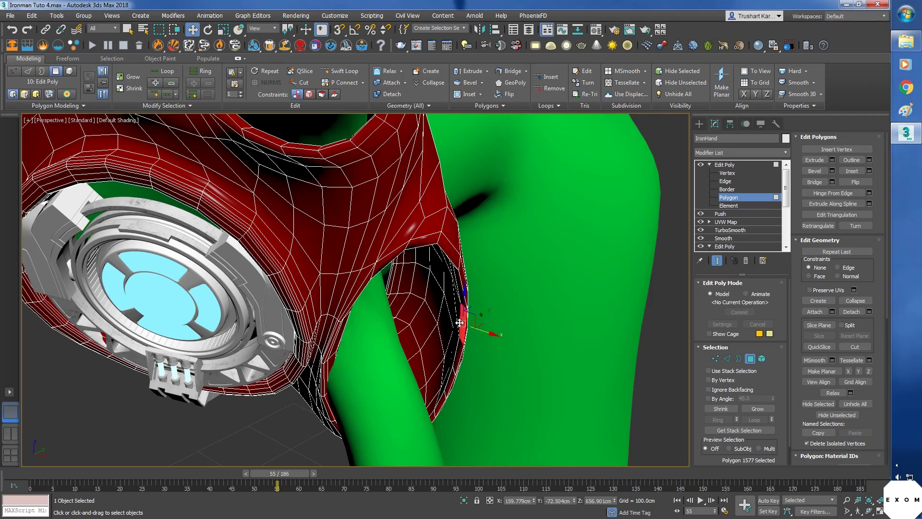
scroll(458, 337, up, 5)
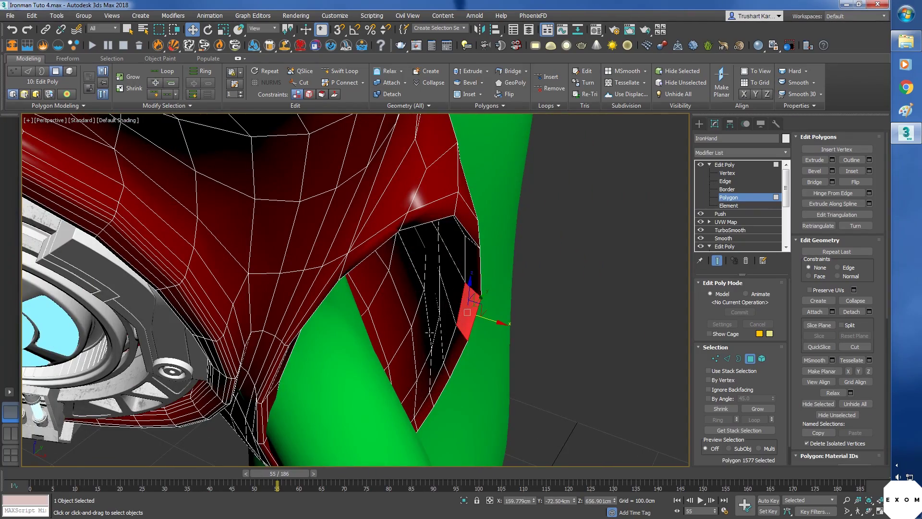
shift+click(459, 352)
alt+middle_drag(459, 352, 386, 376)
scroll(445, 329, down, 5)
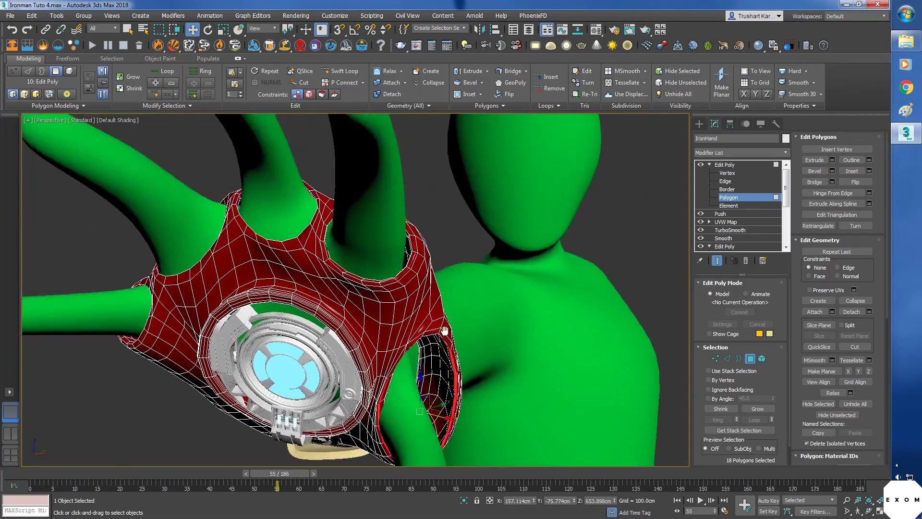
scroll(472, 367, up, 6)
alt+middle_drag(445, 329, 350, 282)
shift+click(472, 367)
scroll(350, 282, down, 2)
scroll(350, 282, up, 3)
shift+click(364, 202)
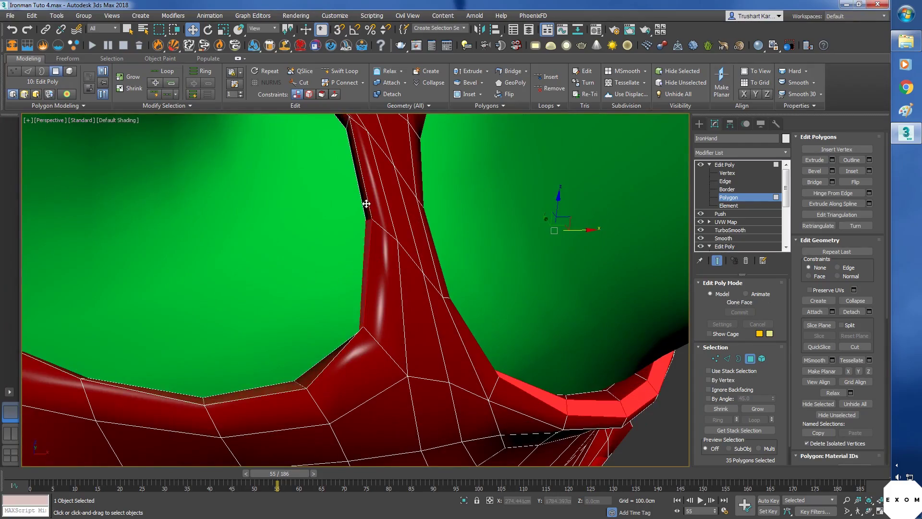
scroll(365, 202, down, 5)
alt+middle_drag(364, 202, 391, 292)
scroll(367, 195, up, 3)
shift+click(366, 195)
shift+click(366, 196)
scroll(366, 195, down, 5)
scroll(393, 261, up, 6)
shift+click(393, 261)
alt+middle_drag(367, 195, 447, 269)
scroll(351, 269, up, 3)
shift+click(351, 268)
scroll(351, 269, down, 4)
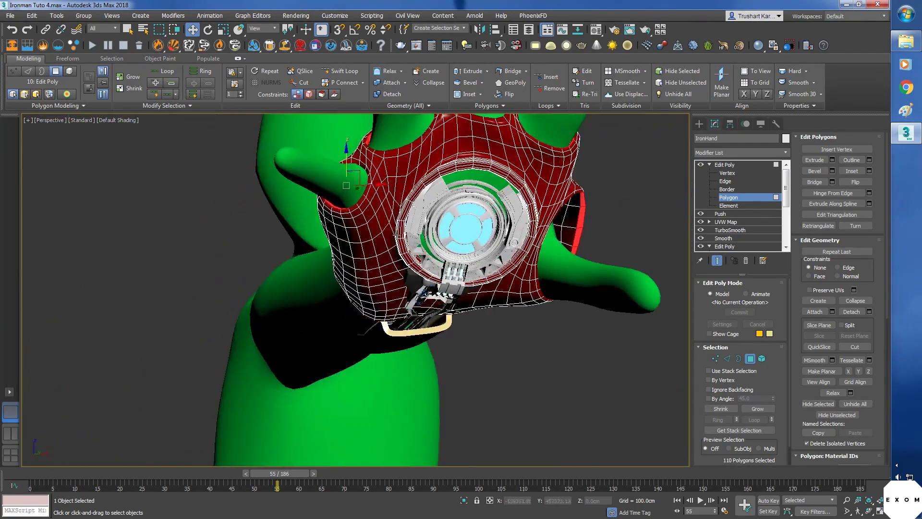
scroll(466, 223, up, 6)
ctrl+click(466, 223)
shift+click(437, 177)
scroll(468, 232, down, 6)
alt+middle_drag(373, 262, 442, 283)
key(Delete)
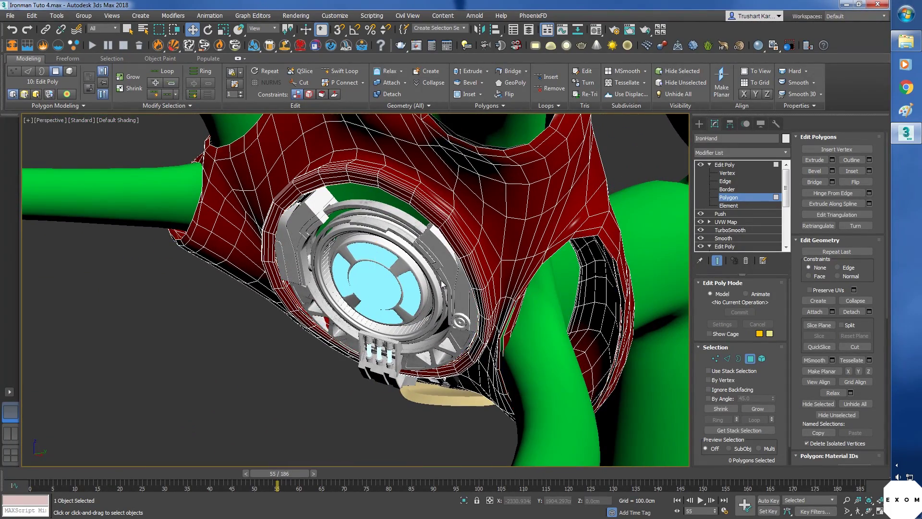
Step: Switch to element level and select the hand's inner shell, checking it around the thumb opening
middle_drag(604, 271, 526, 315)
alt+middle_drag(526, 316, 571, 299)
key(5)
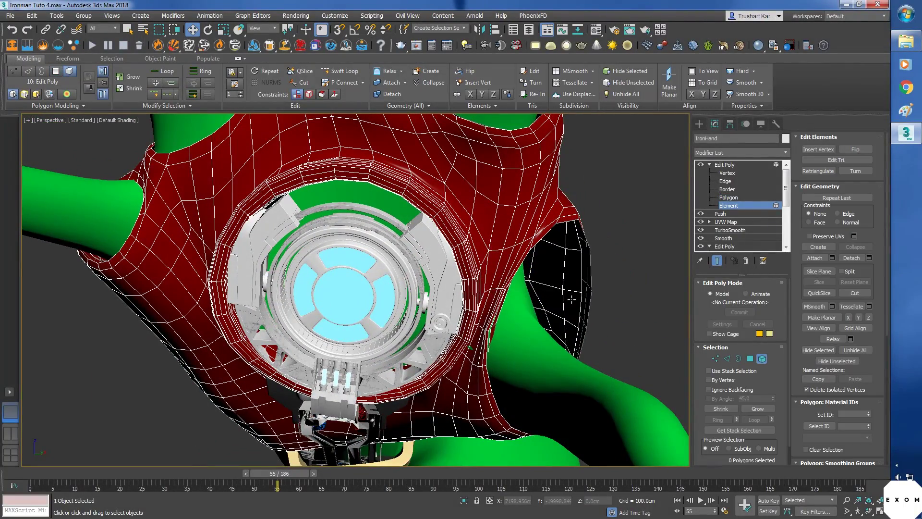
click(561, 258)
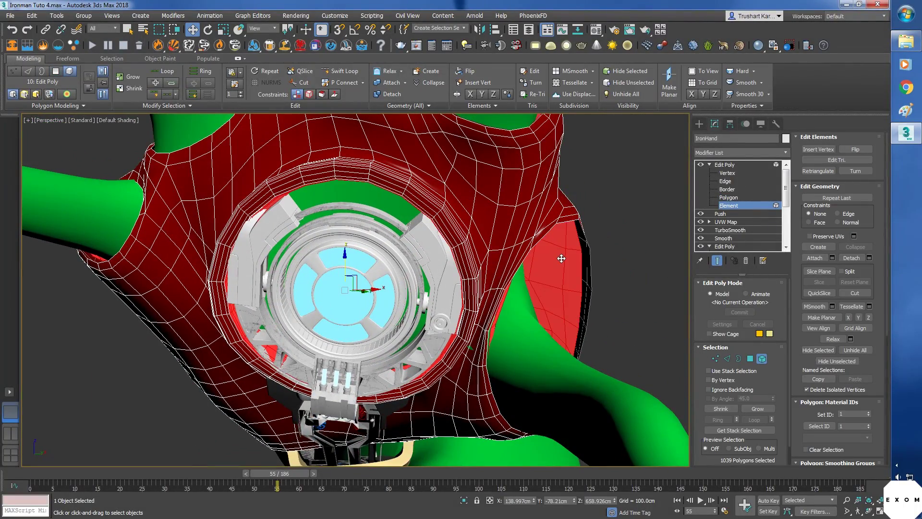
alt+middle_drag(567, 263, 578, 289)
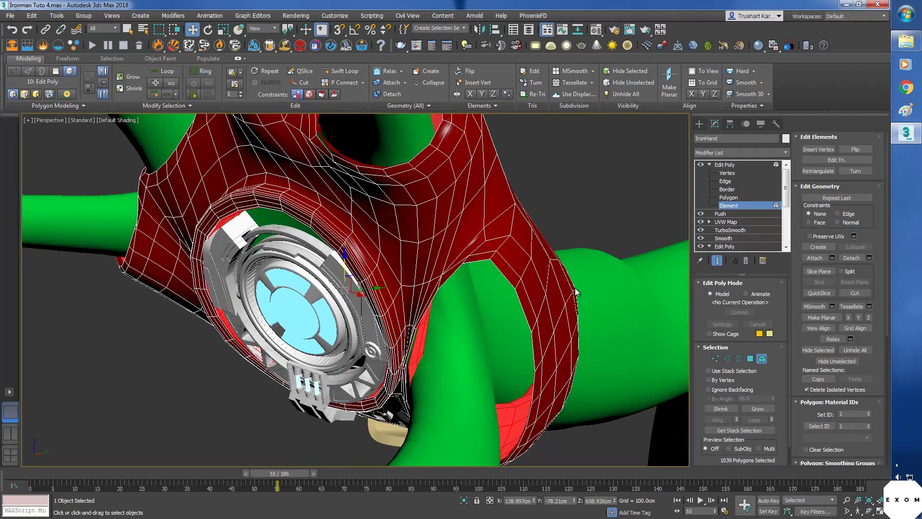
click(577, 290)
Step: Leave the element level, select the green body model and hide it
scroll(485, 260, down, 6)
alt+middle_drag(485, 260, 541, 256)
scroll(498, 257, up, 5)
key(5)
click(574, 240)
right_click(578, 240)
click(602, 219)
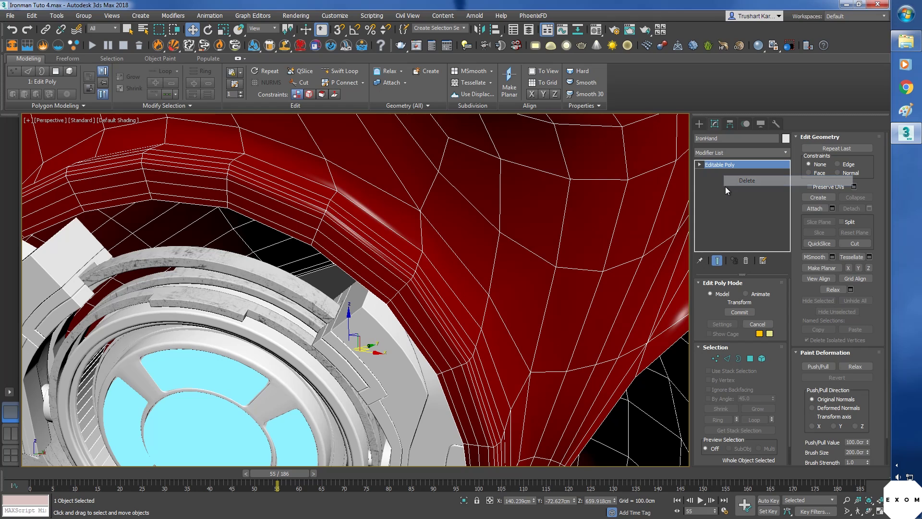
Step: Delete the Edit Poly modifier from the hand's stack and enter the edge level of the Editable Poly
click(726, 187)
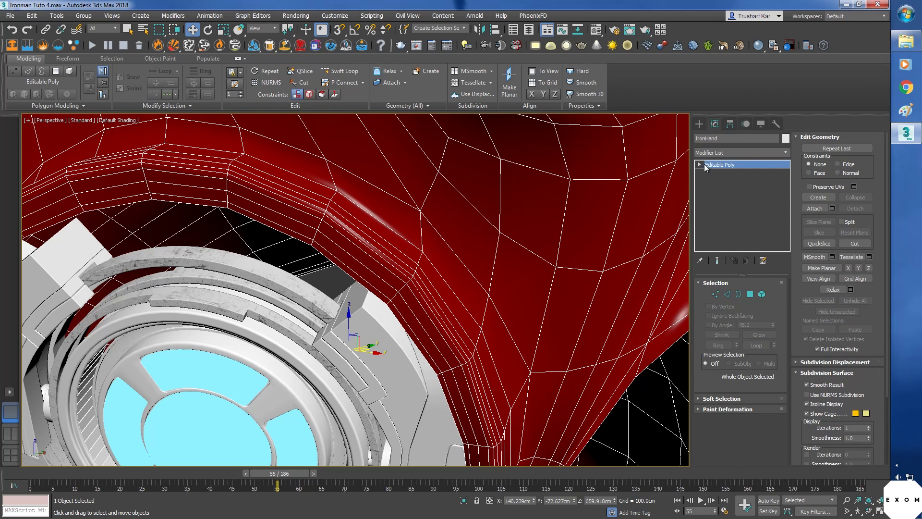
click(700, 164)
click(715, 181)
scroll(319, 235, up, 3)
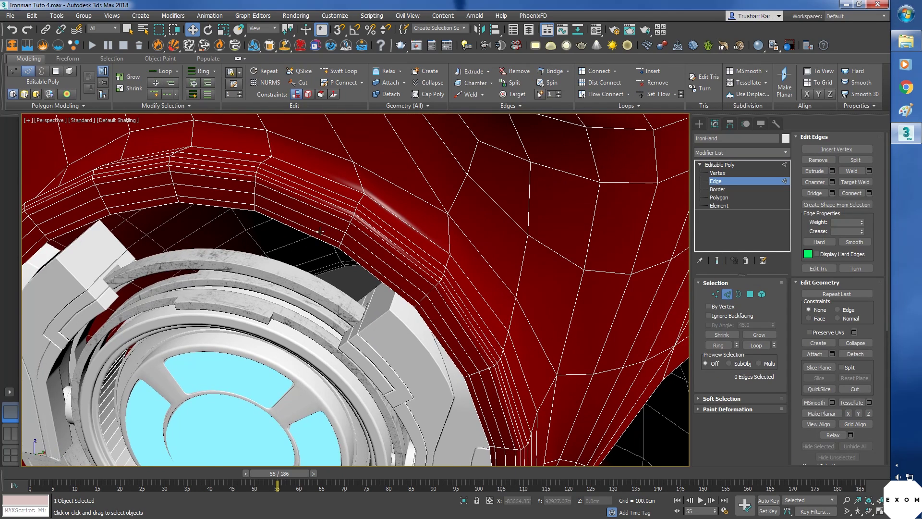
Step: Select the closely spaced support edge loops around the palm opening's rim and remove them
double_click(320, 232)
ctrl+double_click(323, 208)
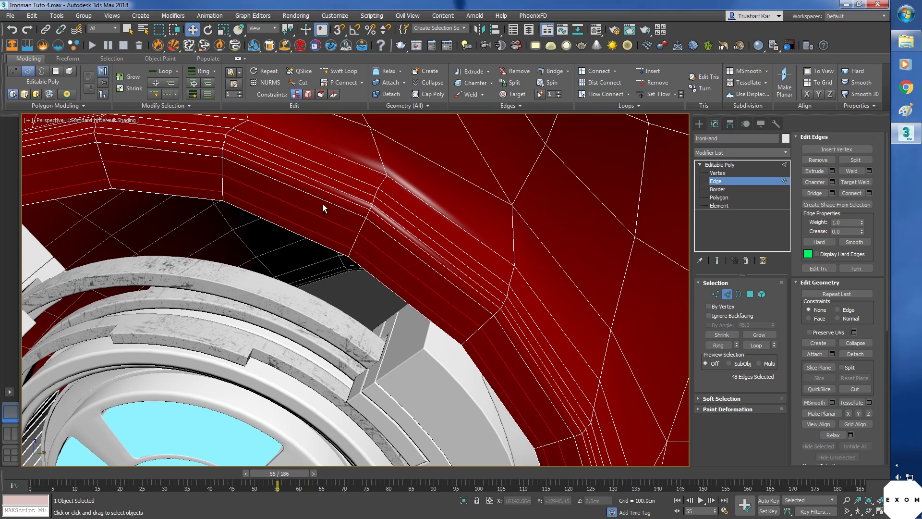
ctrl+double_click(313, 195)
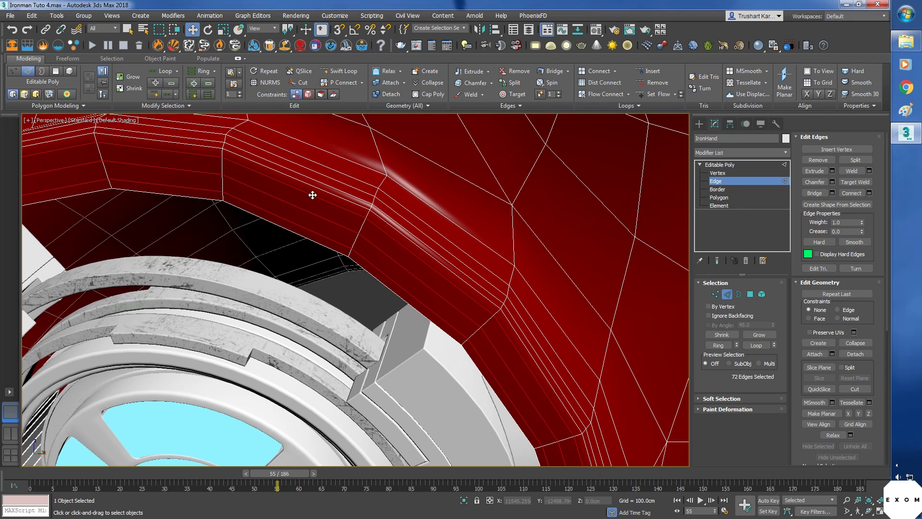
ctrl+double_click(298, 153)
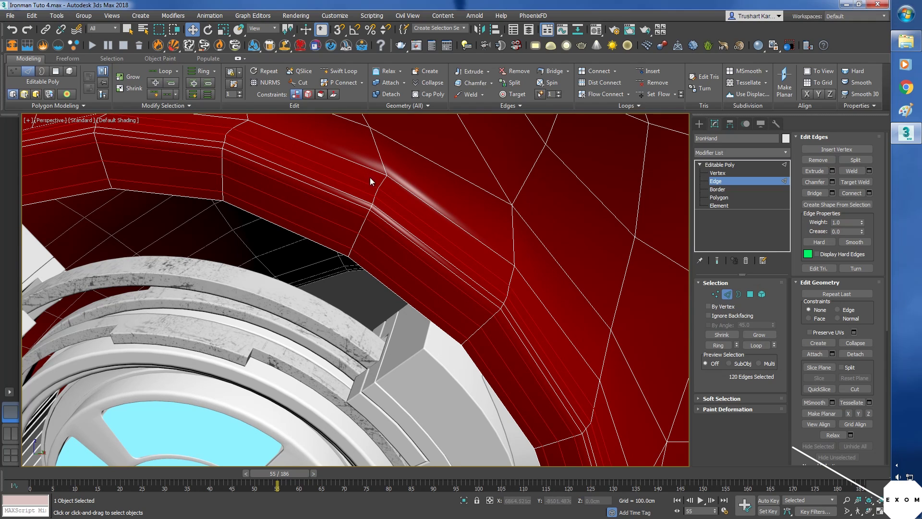
key(BackSpace)
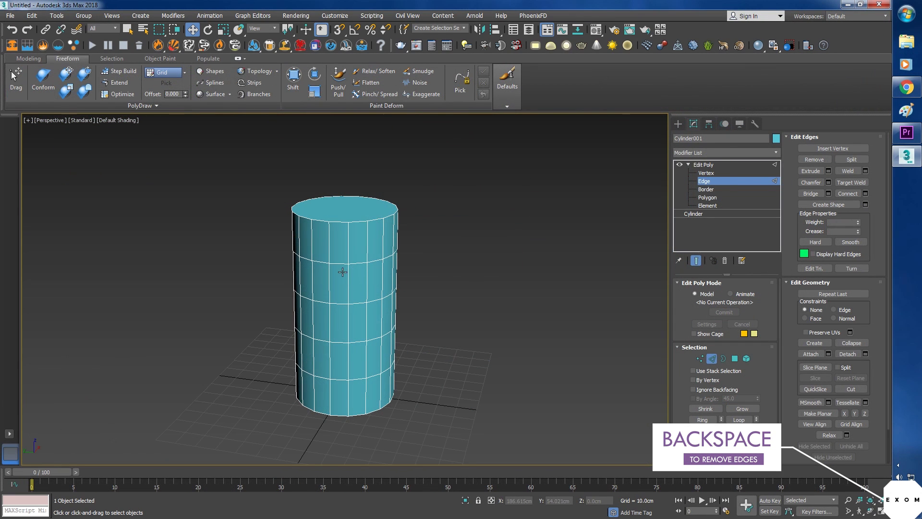
Step: On the demo cylinder, remove the uppermost horizontal edge loop, then select lower edges and delete them
click(340, 263)
double_click(339, 263)
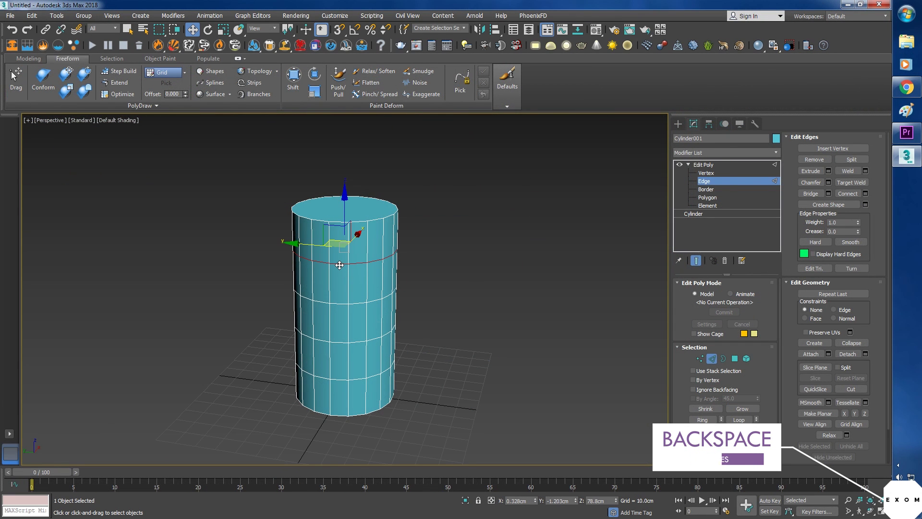
key(BackSpace)
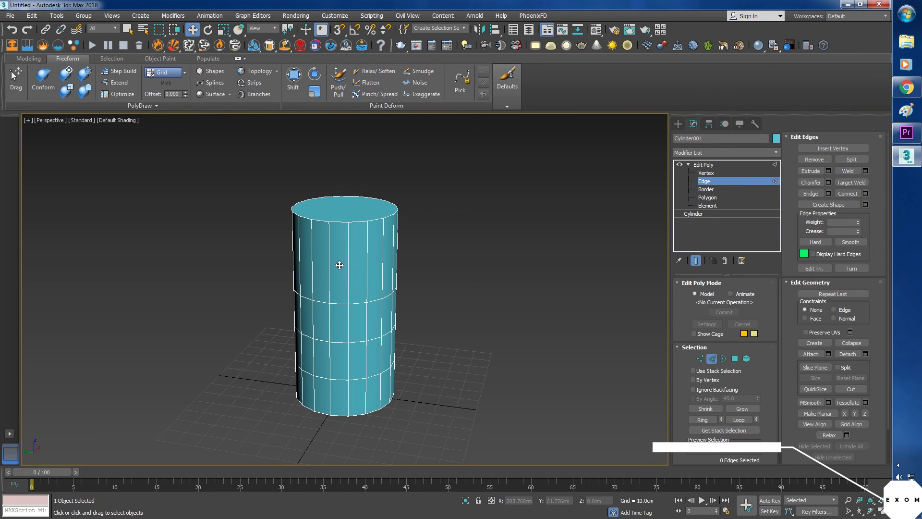
click(345, 302)
double_click(339, 342)
key(Delete)
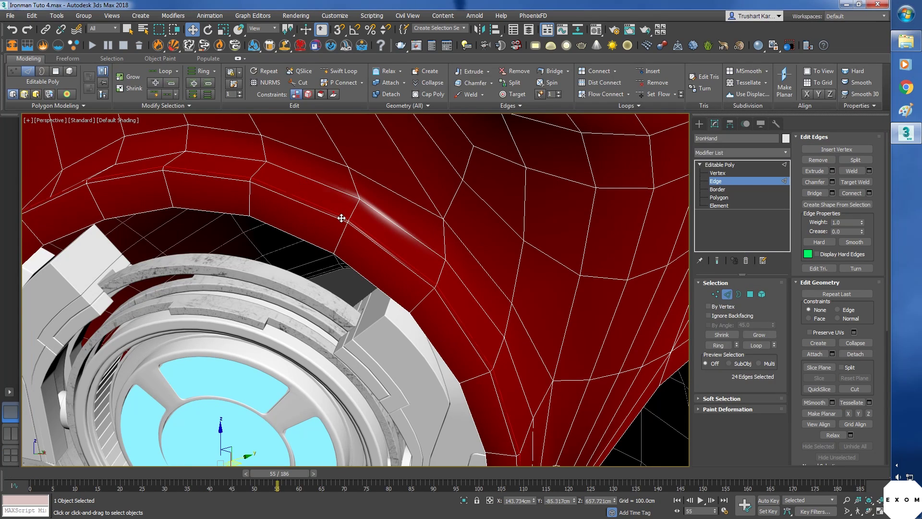
Step: Remove the remaining selected edge loop on the hand's palm opening and check the simplified rim
key(BackSpace)
mouse_move(342, 218)
alt+middle_down()
mouse_move(365, 202)
mouse_move(403, 211)
alt+middle_up()
scroll(374, 206, down, 4)
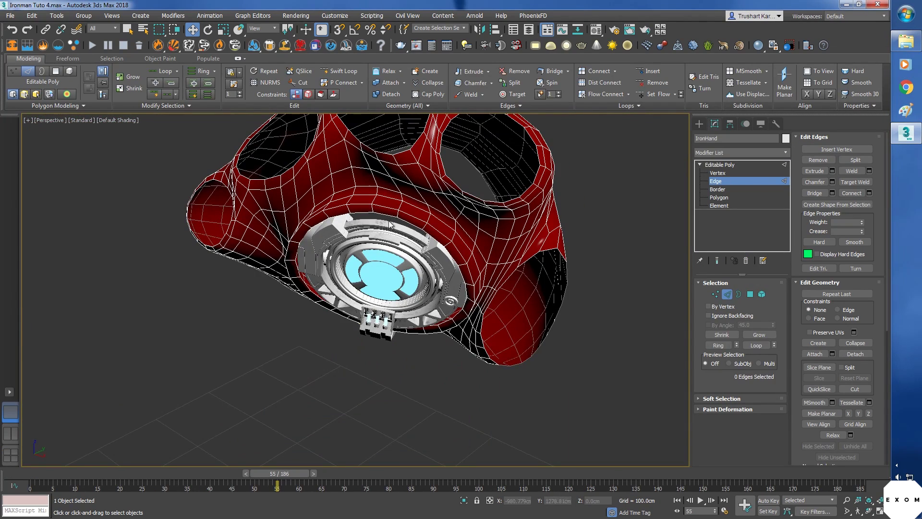
Step: Collapse the hand's entire modifier stack into a single Editable Poly
scroll(389, 207, up, 3)
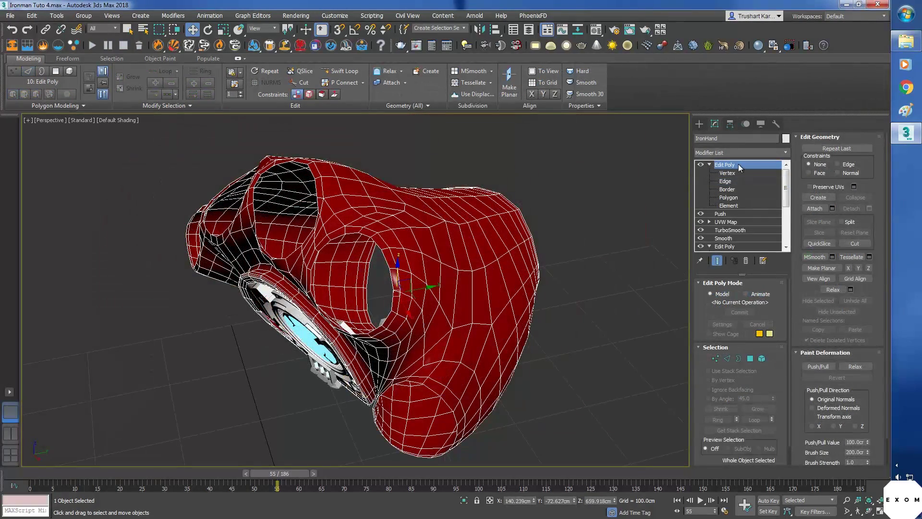
right_click(738, 164)
click(772, 262)
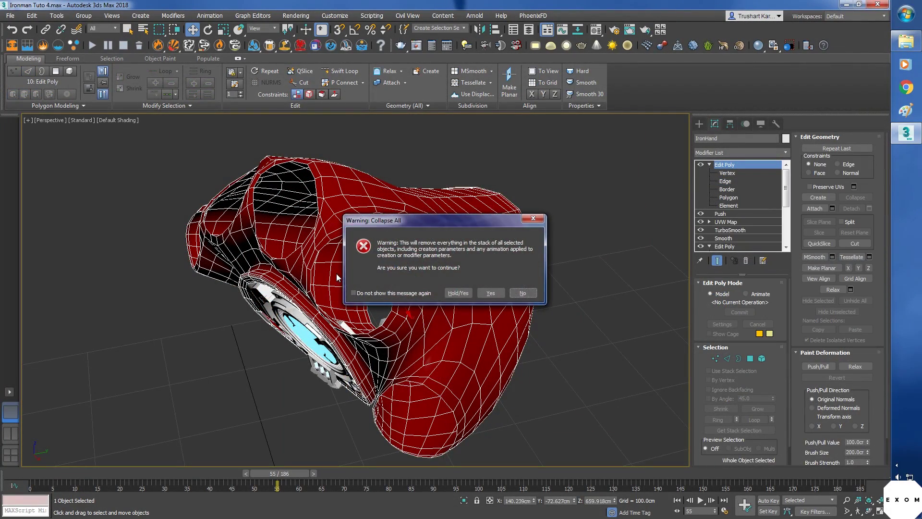
click(490, 292)
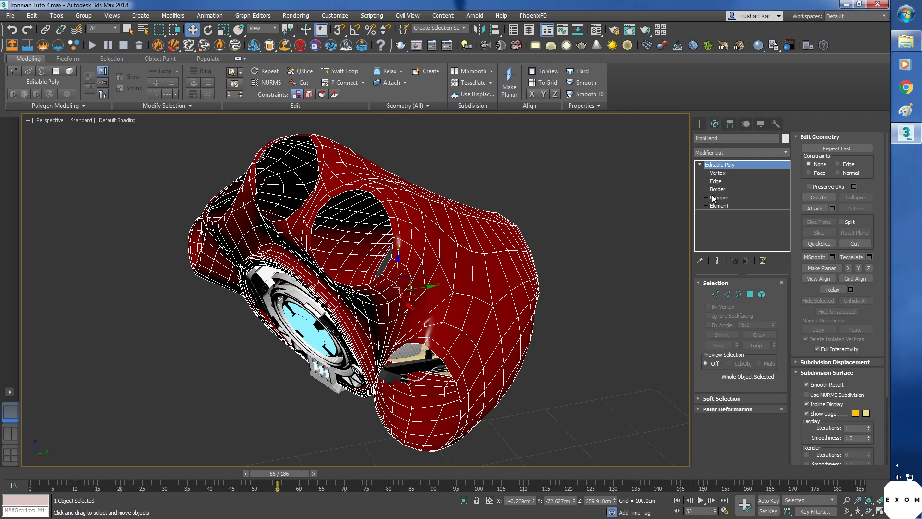
Step: Try moving a single polygon on the hand's surface, then undo the move and leave polygon editing
key(4)
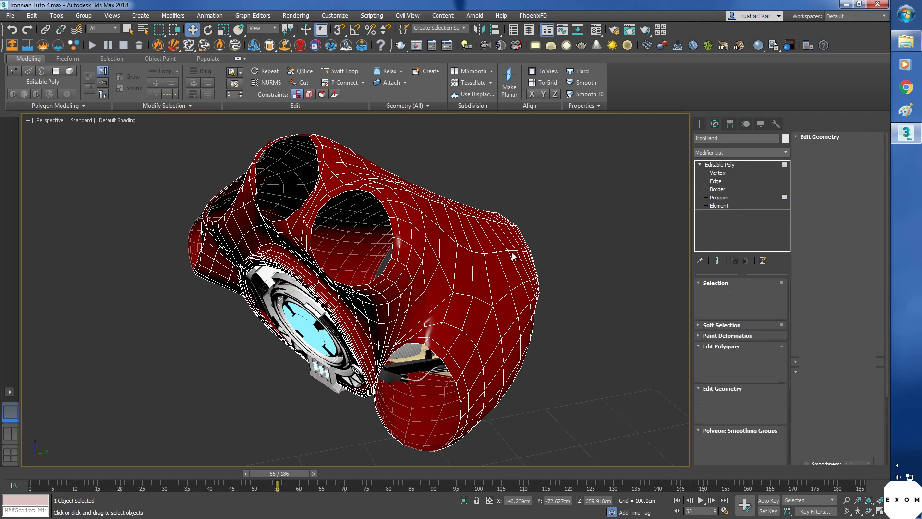
click(465, 266)
alt+middle_drag(465, 266, 490, 262)
drag(490, 262, 495, 263)
key(ctrl+z)
alt+middle_drag(492, 284, 516, 286)
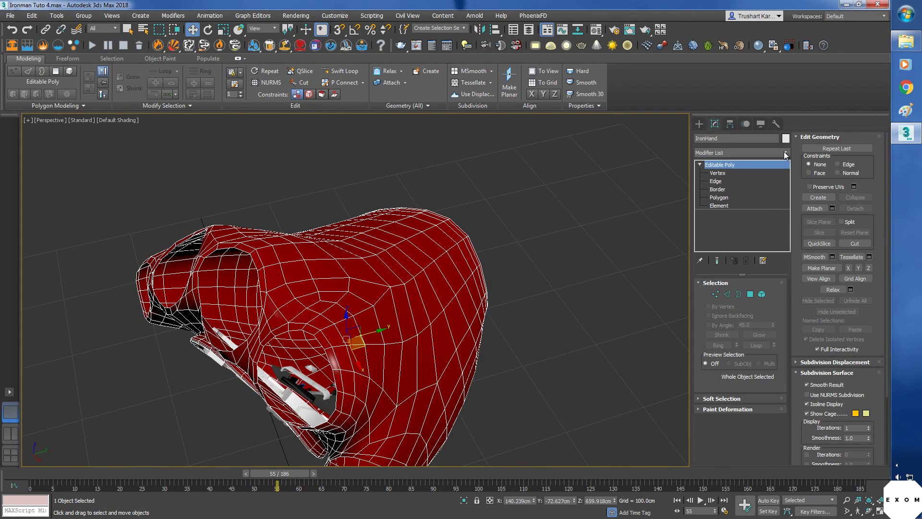
Step: Add an Edit Poly modifier above the hand's Editable Poly and enter its edge level
click(785, 153)
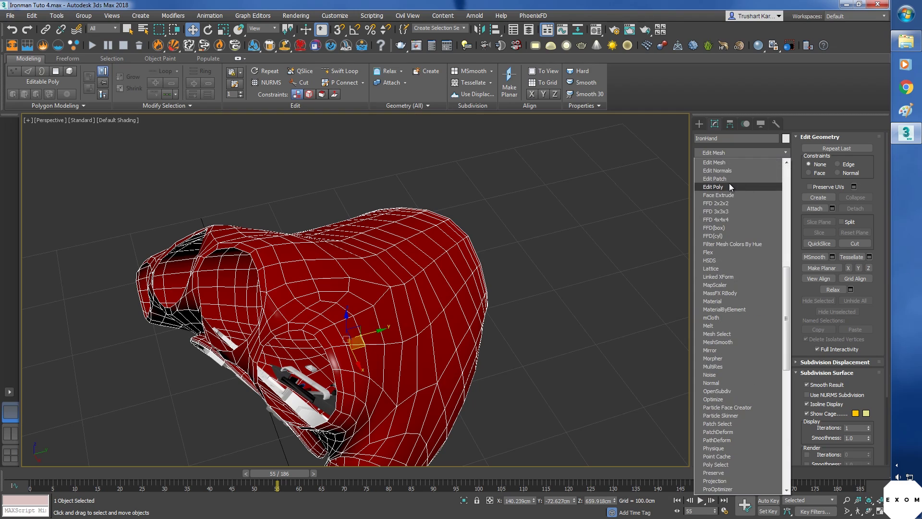
click(729, 183)
click(700, 173)
click(710, 165)
click(724, 181)
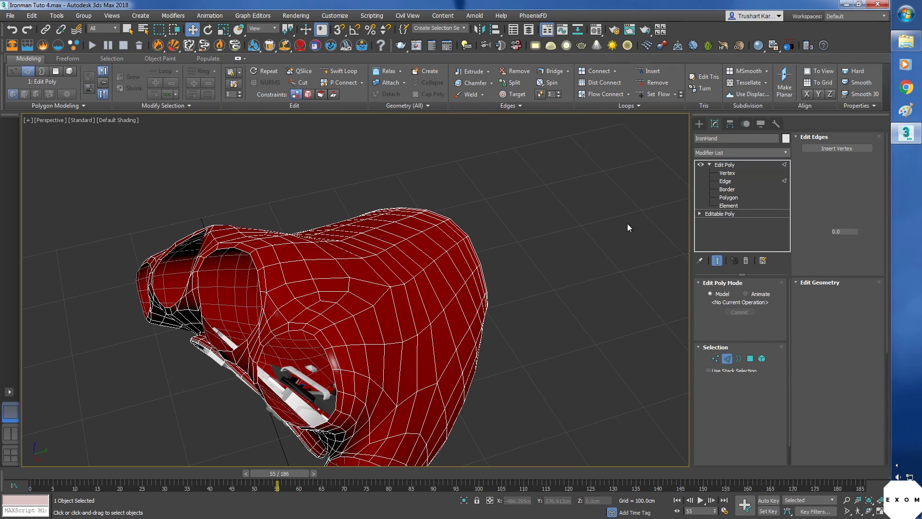
Step: Select every edge of the hand mesh and split them so each polygon becomes detached
middle_drag(531, 331, 511, 271)
scroll(511, 270, down, 3)
drag(586, 415, 171, 120)
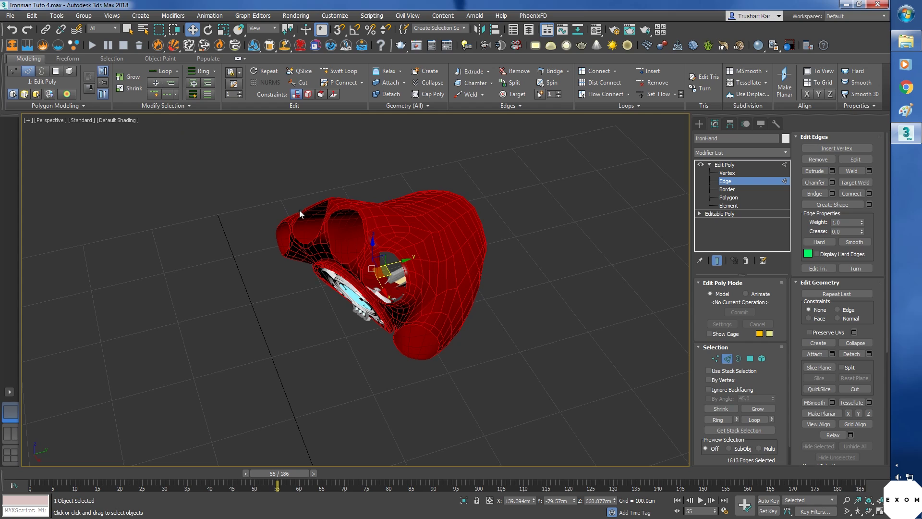
middle_drag(454, 266, 445, 289)
scroll(445, 289, up, 3)
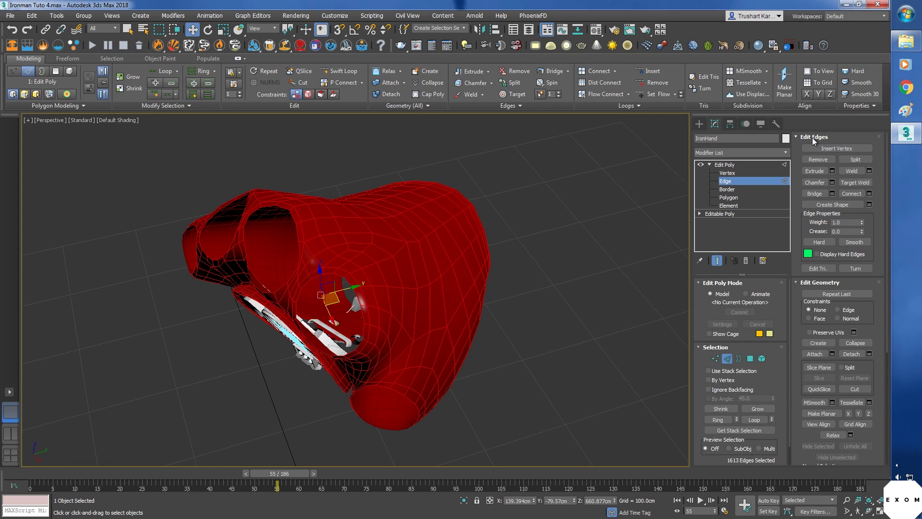
click(853, 161)
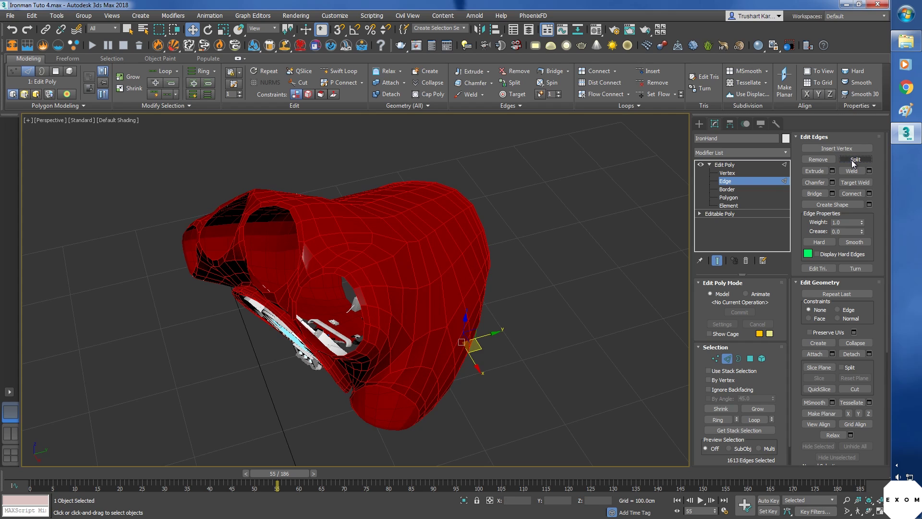
Step: Test the split at element level by moving one detached polygon, undo the move and pick another polygon
click(728, 205)
drag(461, 305, 508, 311)
key(ctrl+z)
click(404, 250)
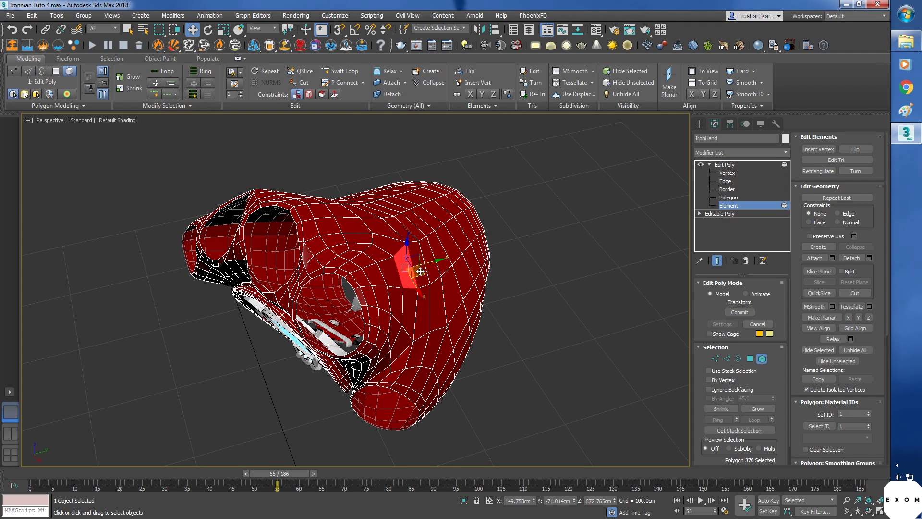
alt+middle_drag(568, 322, 546, 317)
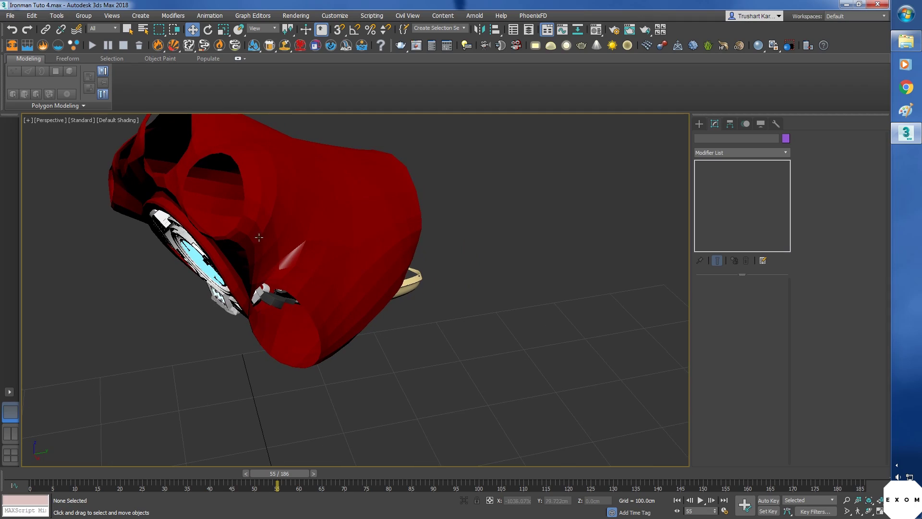
Step: Clone the split hand to an empty area beside the original, then reselect the original hand
middle_drag(267, 216, 293, 239)
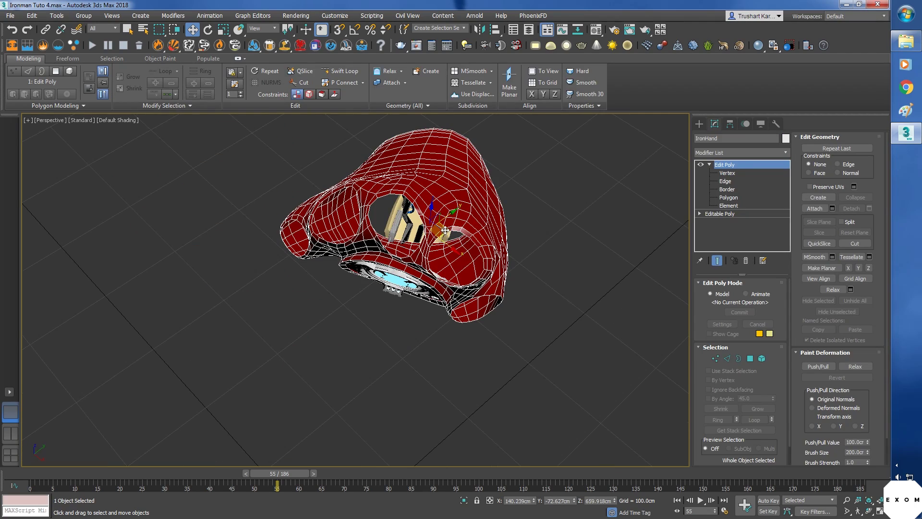
shift+drag(445, 230, 690, 300)
click(445, 304)
alt+middle_drag(515, 332, 465, 270)
click(481, 276)
scroll(449, 255, up, 4)
scroll(449, 255, down, 3)
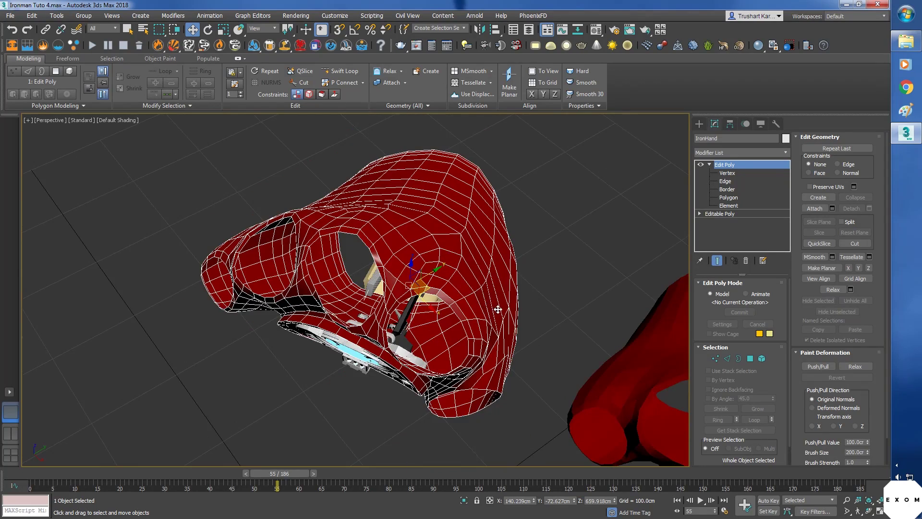
Step: Select all polygon elements of the original hand at the Edit Poly element level
alt+middle_drag(498, 308, 518, 273)
click(729, 207)
middle_drag(436, 260, 413, 236)
scroll(413, 235, down, 3)
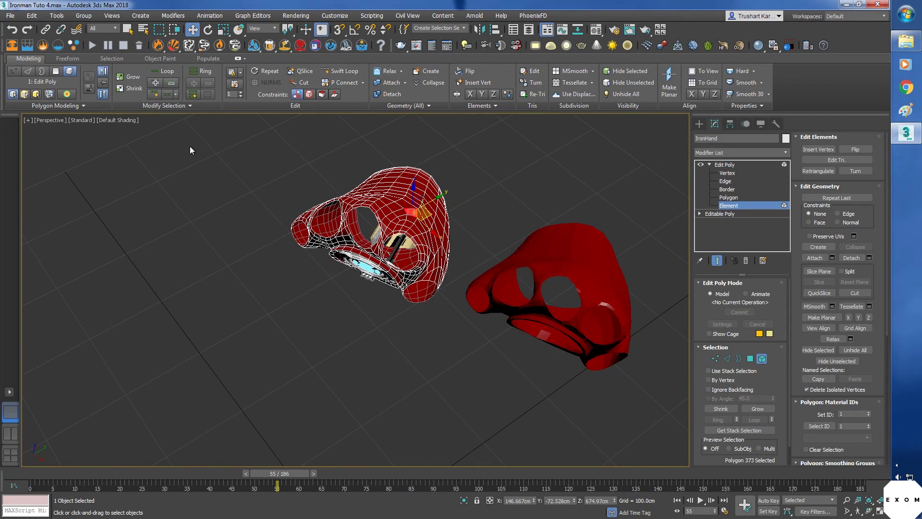
drag(563, 338, 564, 341)
scroll(416, 308, up, 6)
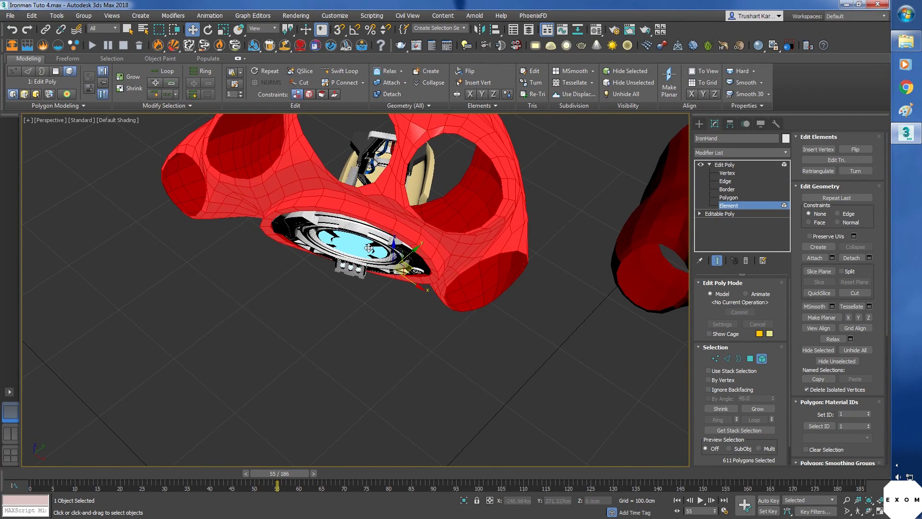
alt+middle_drag(422, 286, 572, 270)
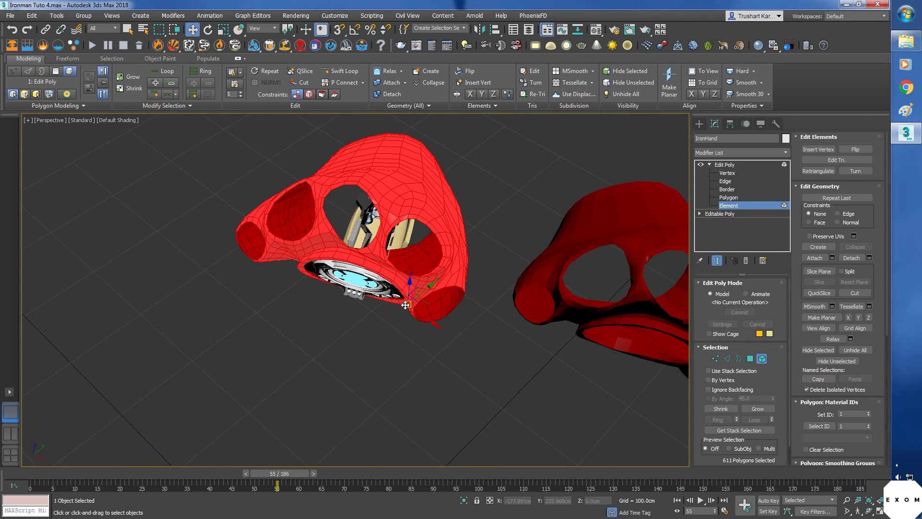
alt+middle_drag(407, 304, 471, 263)
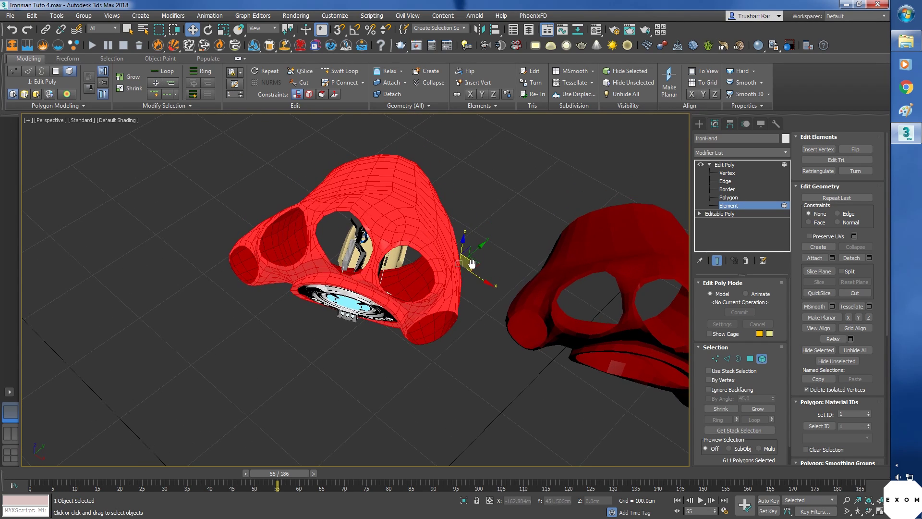
Step: Scale the selected elements down until each polygon shrinks to a tiny dot, and exit element editing
key(r)
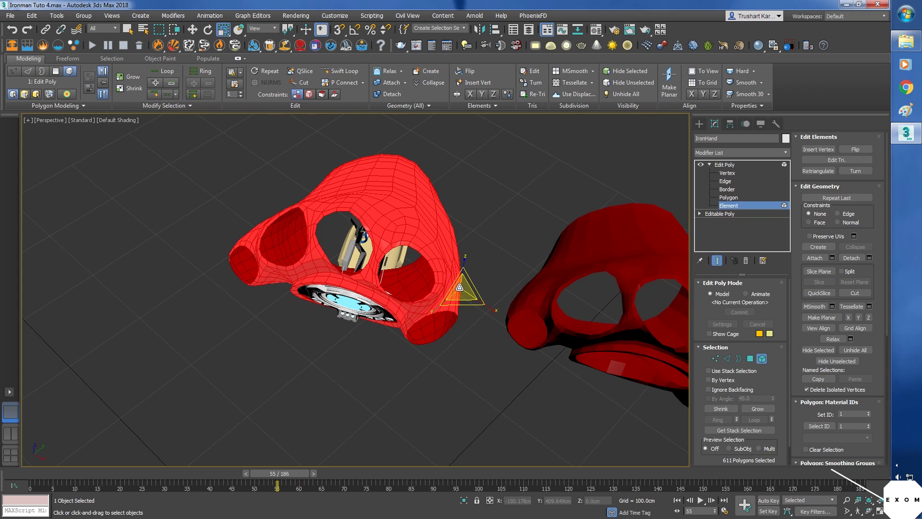
drag(459, 286, 393, 394)
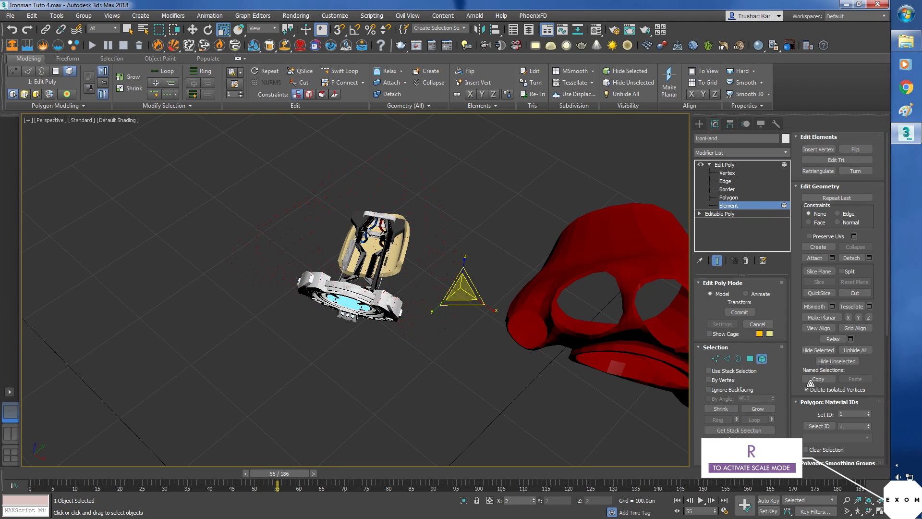
key(ctrl+z)
click(733, 165)
Step: Add a Morpher modifier to the shrunken hand and assign the cloned hand IronHand001 as the first channel's morph target
click(785, 152)
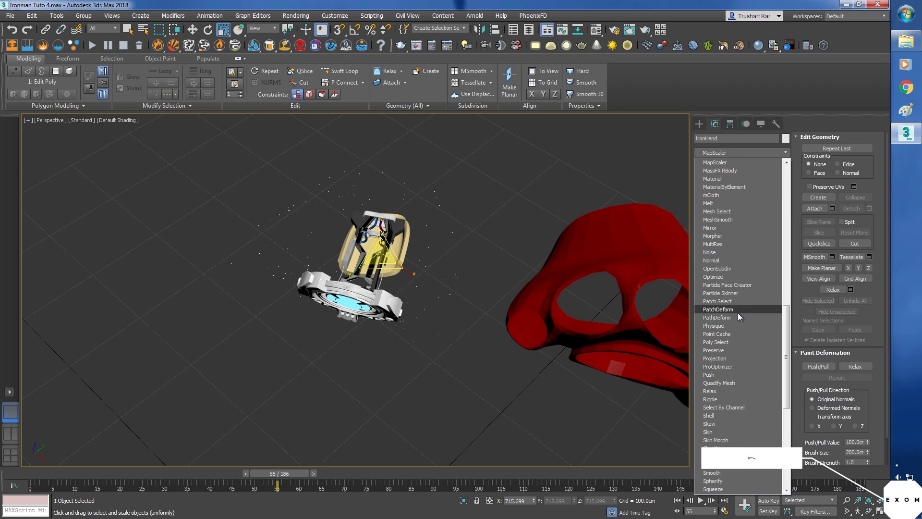
click(729, 236)
alt+middle_drag(538, 269, 490, 268)
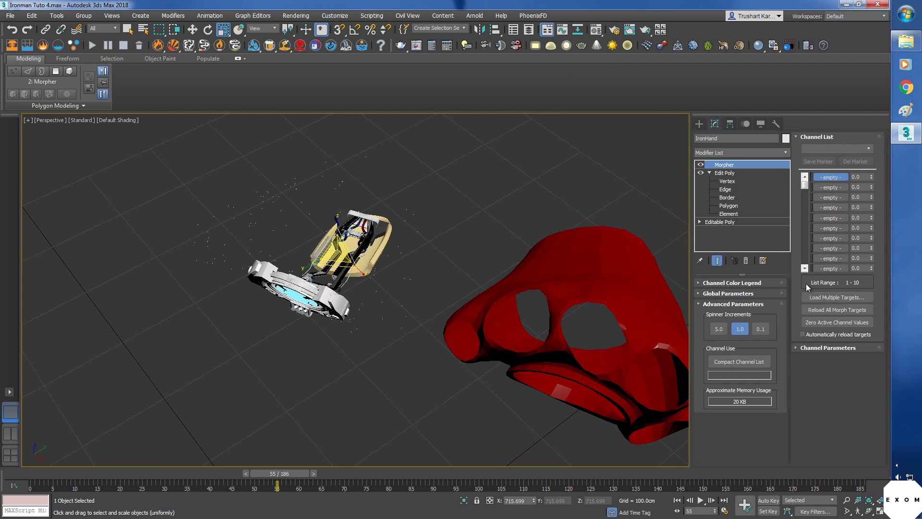
click(846, 349)
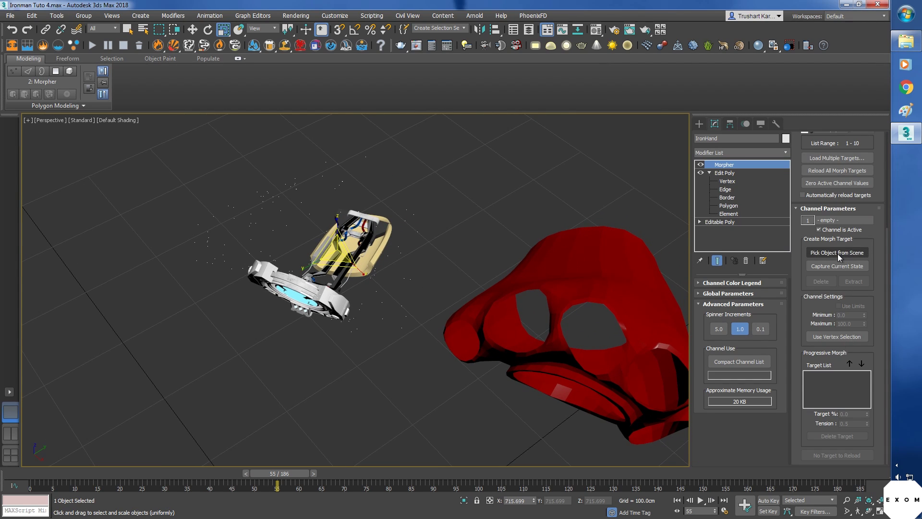
click(837, 252)
click(586, 274)
Step: Preview the morph by raising the IronHand001 channel value in the Morpher
alt+middle_drag(587, 278, 387, 286)
scroll(387, 286, up, 3)
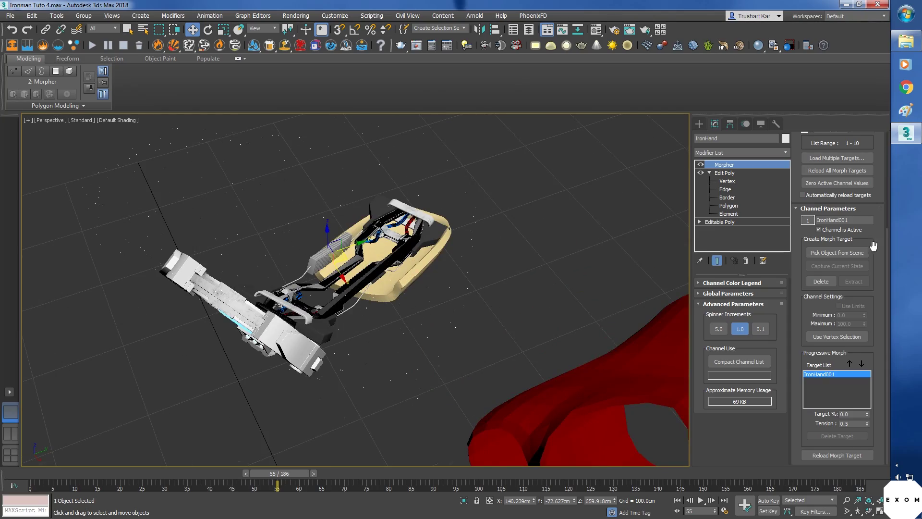
drag(875, 232, 863, 505)
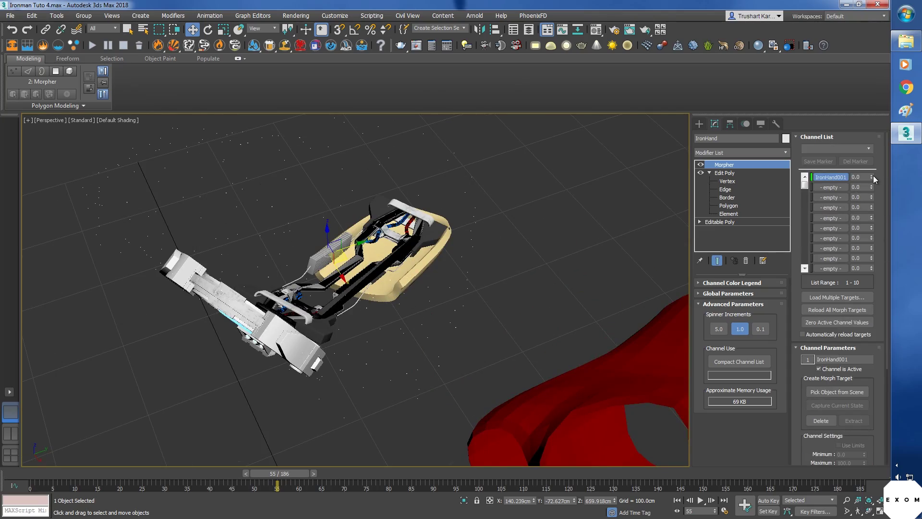
drag(871, 175, 877, 121)
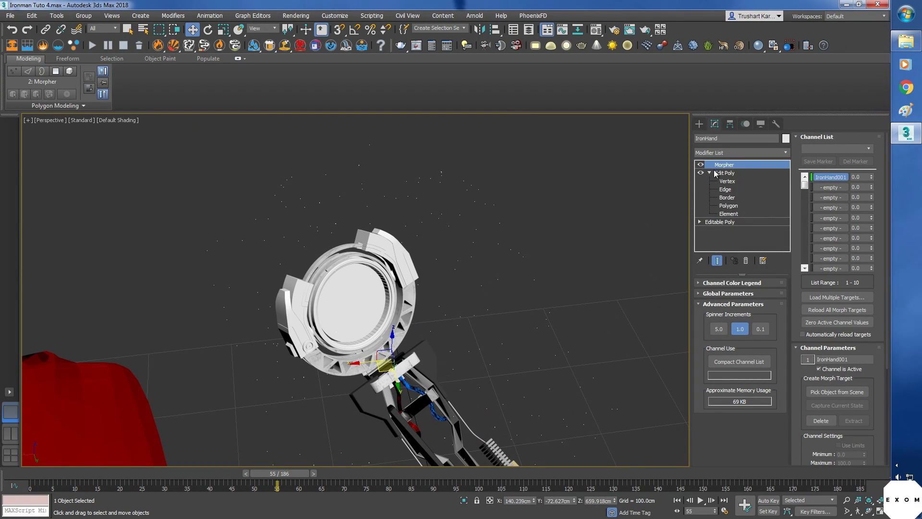
Step: Select a group of the hand's vertices near the palm disc in Edit Poly and set the IronHand001 morph channel to 100
click(726, 182)
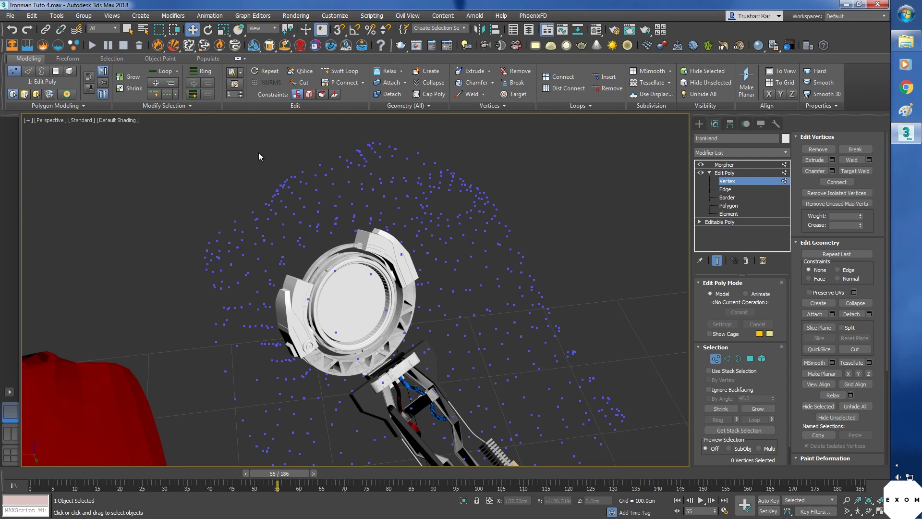
drag(320, 232, 321, 233)
alt+middle_drag(321, 233, 443, 257)
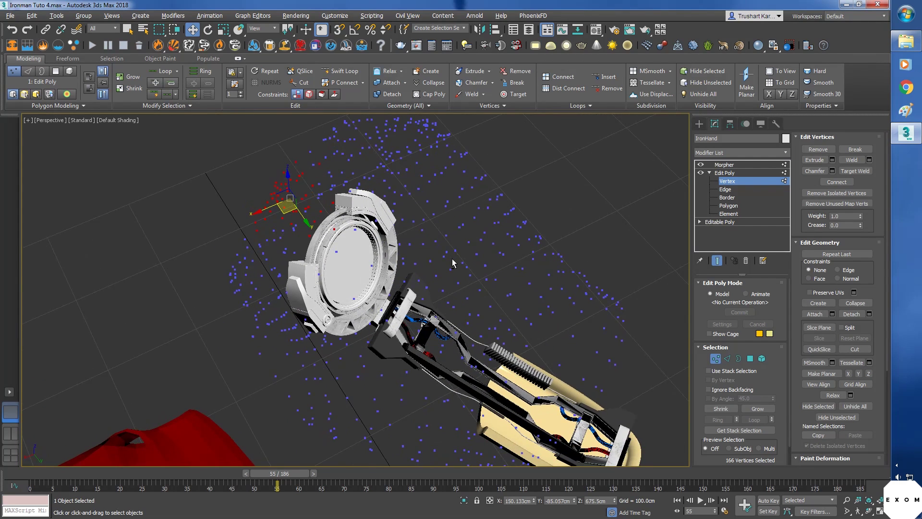
click(735, 165)
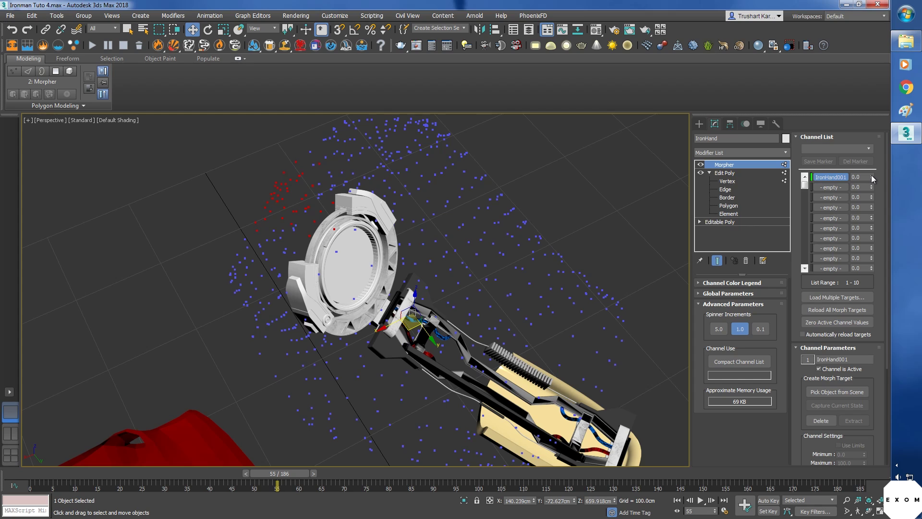
drag(871, 177, 882, 94)
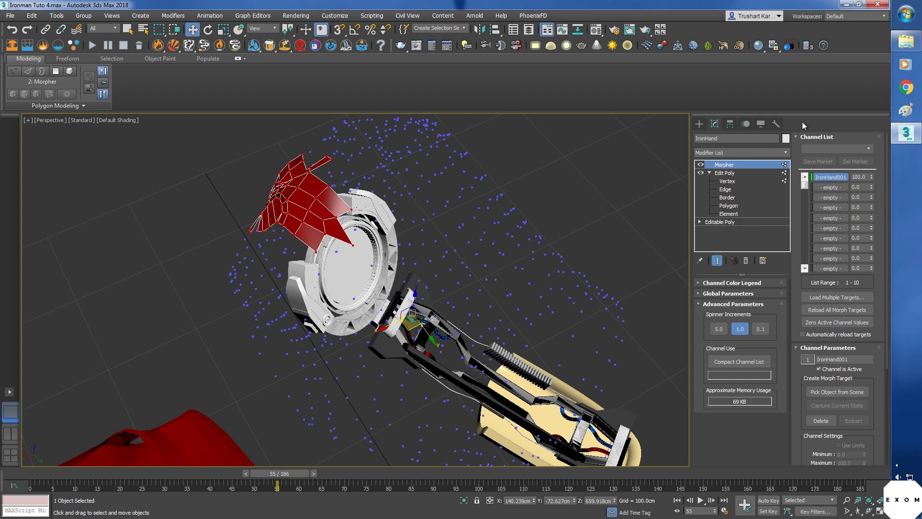
alt+middle_drag(527, 259, 468, 318)
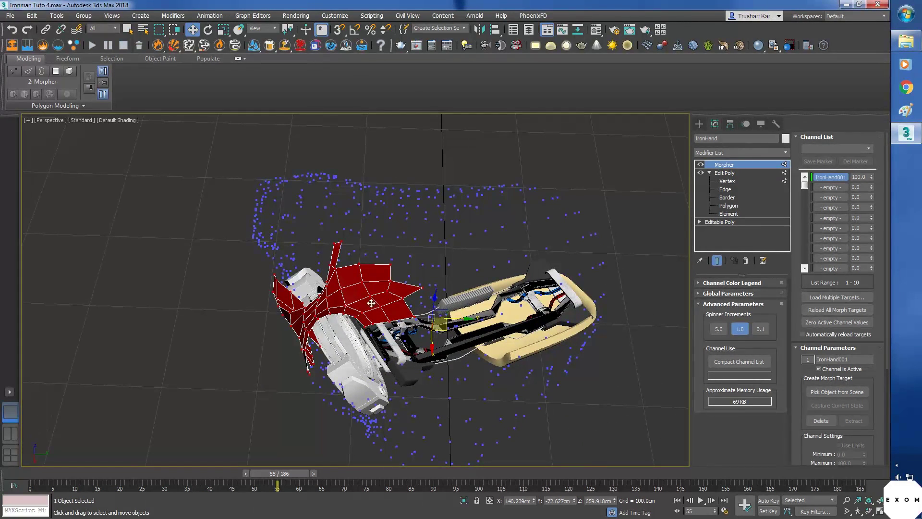
Step: Enable soft selection for the chosen vertices in Edit Poly and reduce its falloff to 2.0 cm
click(727, 181)
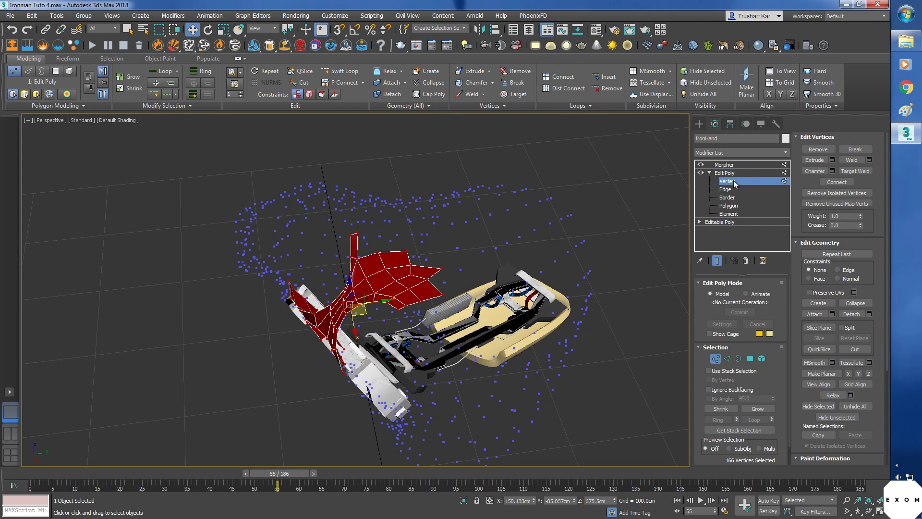
drag(785, 391, 786, 370)
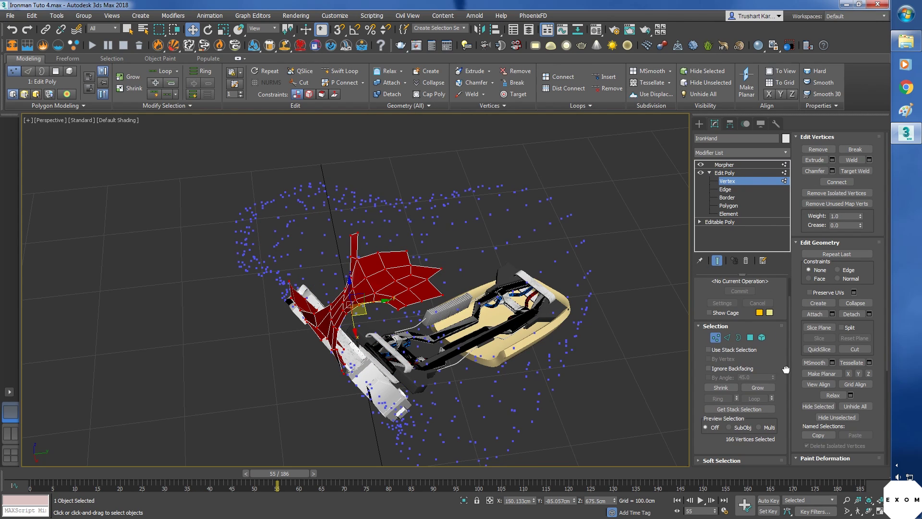
click(731, 459)
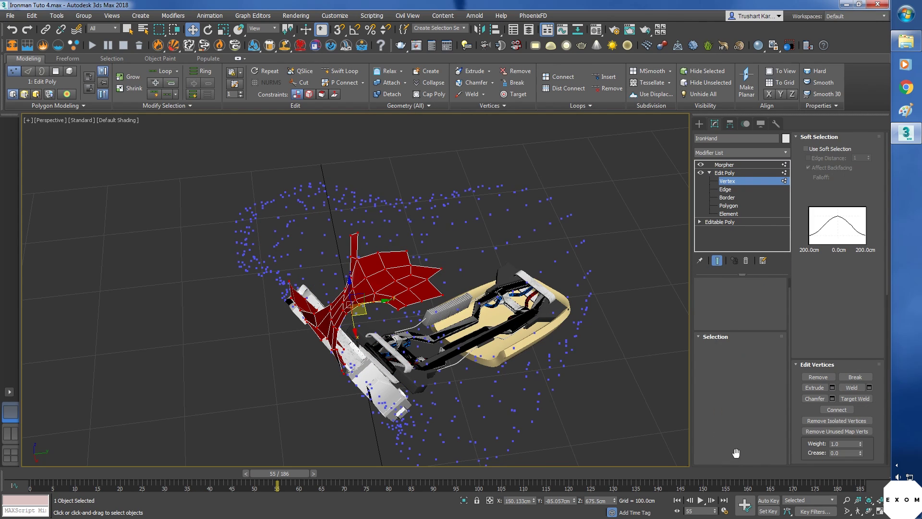
click(806, 149)
mouse_move(861, 177)
mouse_down()
mouse_move(856, 231)
mouse_move(862, 190)
mouse_move(851, 229)
mouse_move(853, 206)
mouse_up()
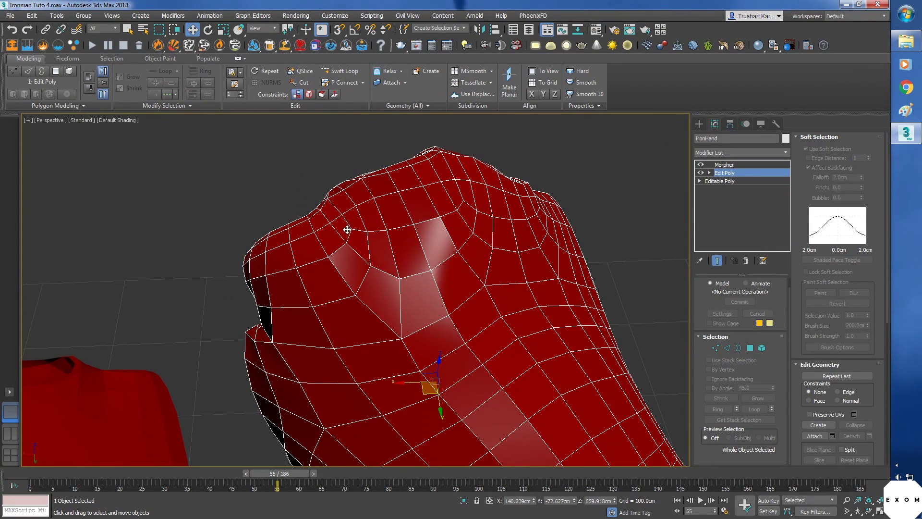
Step: Insert a Vol. Select modifier between Edit Poly and Morpher and set its stack selection level to Vertex
click(786, 152)
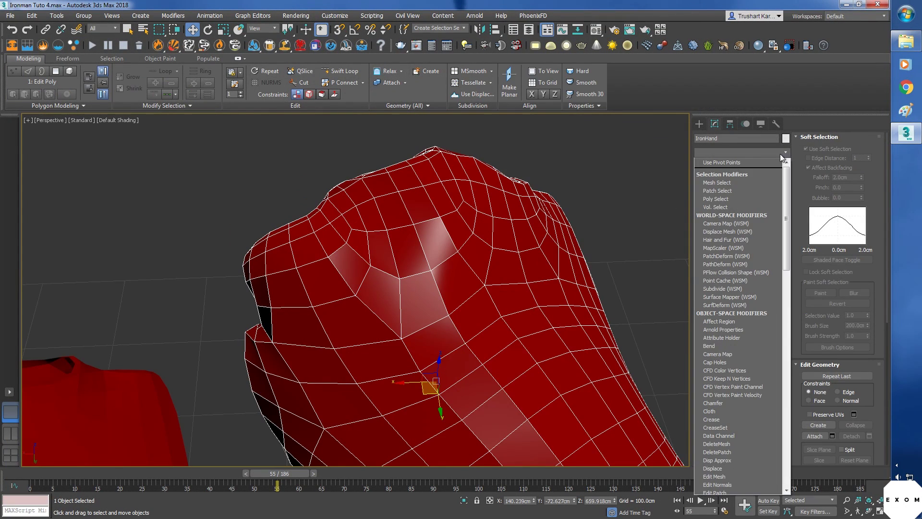
click(719, 207)
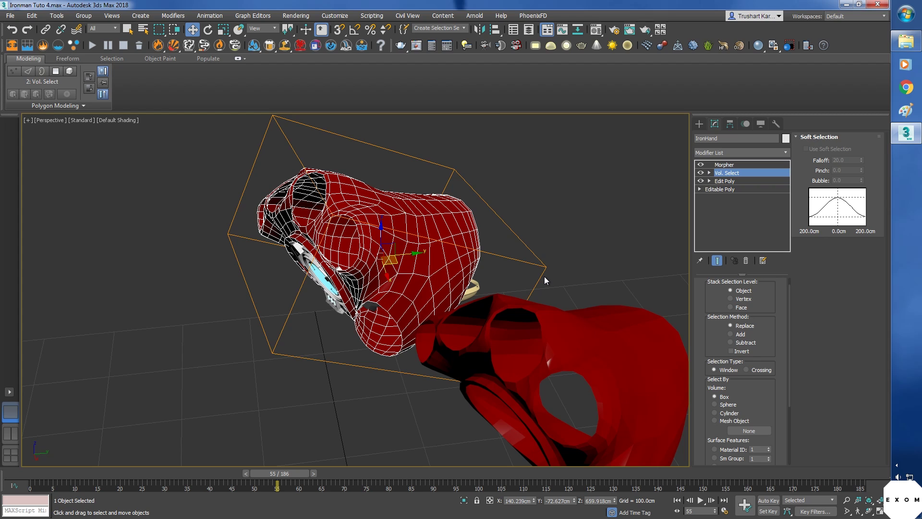
click(731, 299)
Step: Switch to the Local reference coordinate system and move the Vol. Select gizmo away from the wrist, past the finger end of the hand
alt+middle_drag(546, 256, 198, 46)
click(262, 28)
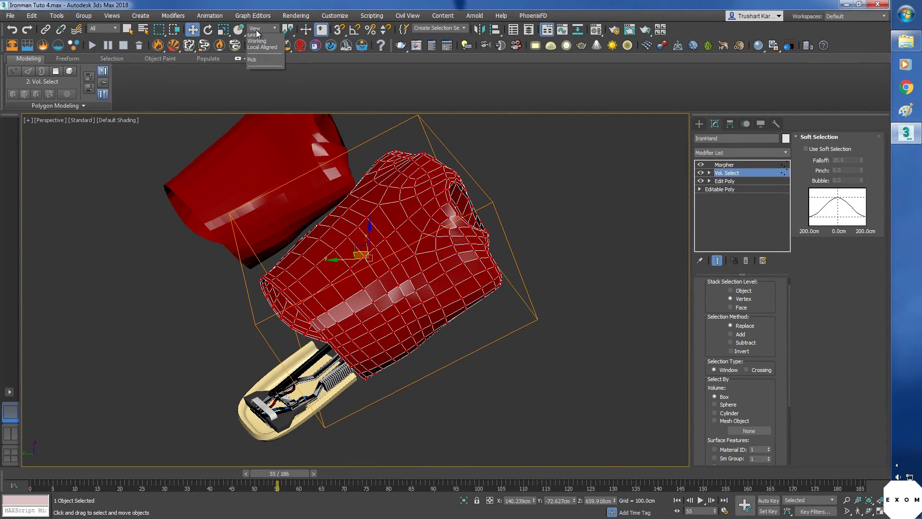
click(259, 64)
alt+middle_drag(451, 324, 476, 313)
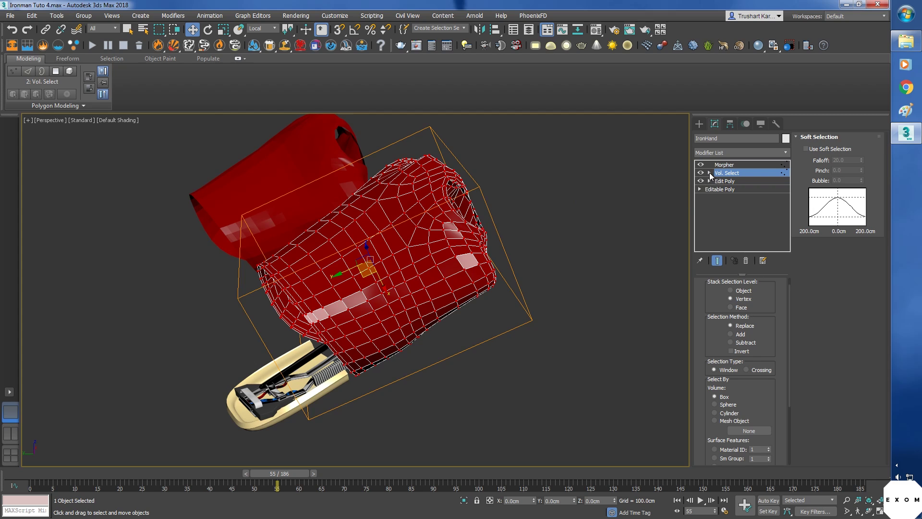
click(710, 172)
click(722, 181)
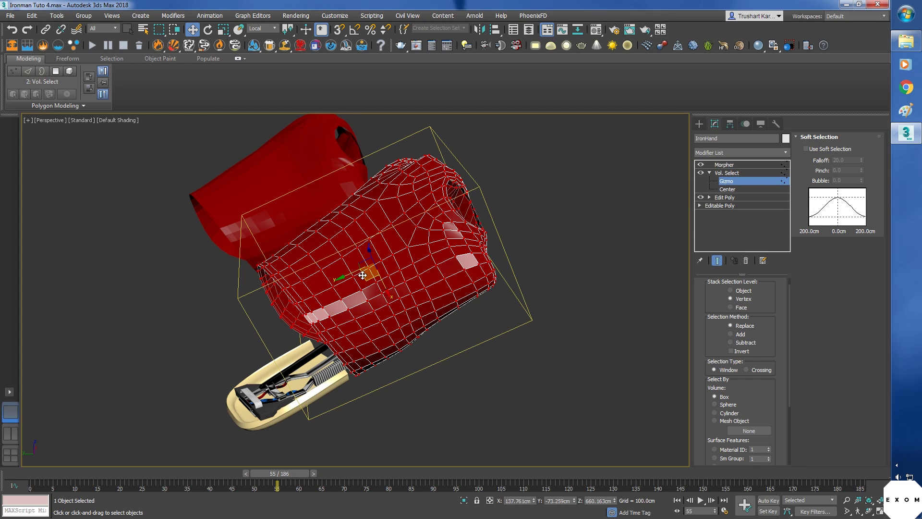
drag(362, 275, 481, 252)
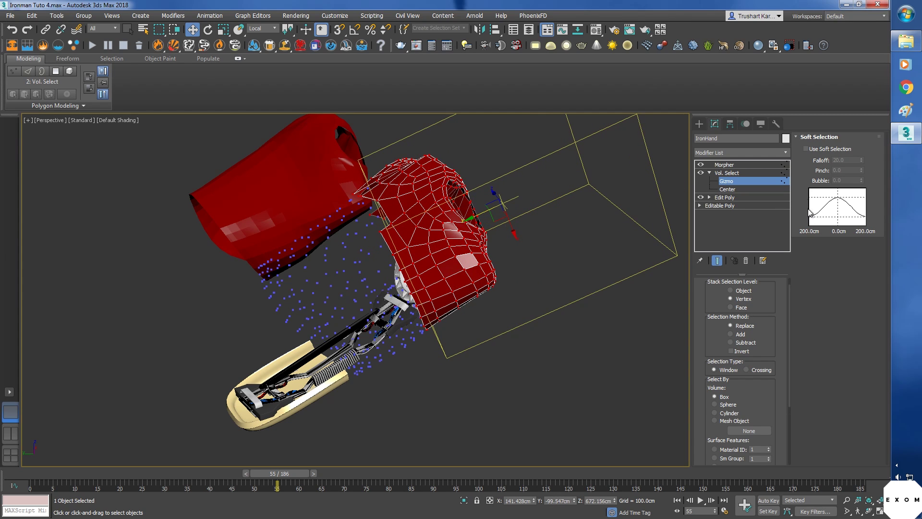
Step: Enable soft selection in Vol. Select with a falloff of 0.4 and move the gizmo back over the hand
click(807, 149)
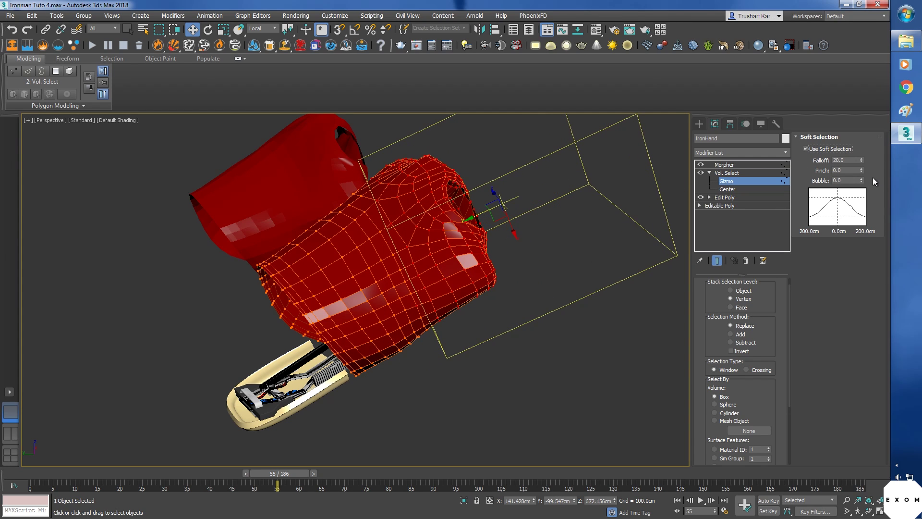
drag(852, 195, 850, 208)
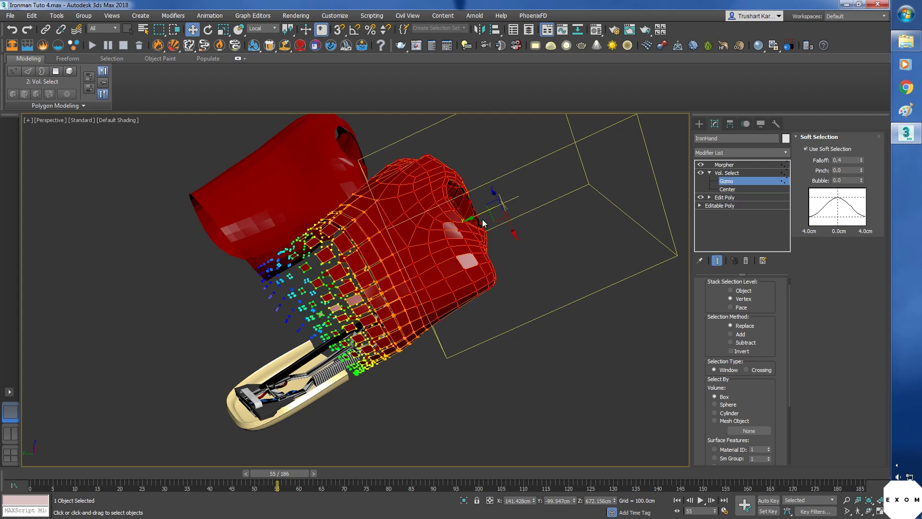
middle_drag(492, 235, 489, 248)
drag(476, 227, 408, 296)
scroll(408, 296, up, 3)
alt+middle_drag(409, 298, 674, 383)
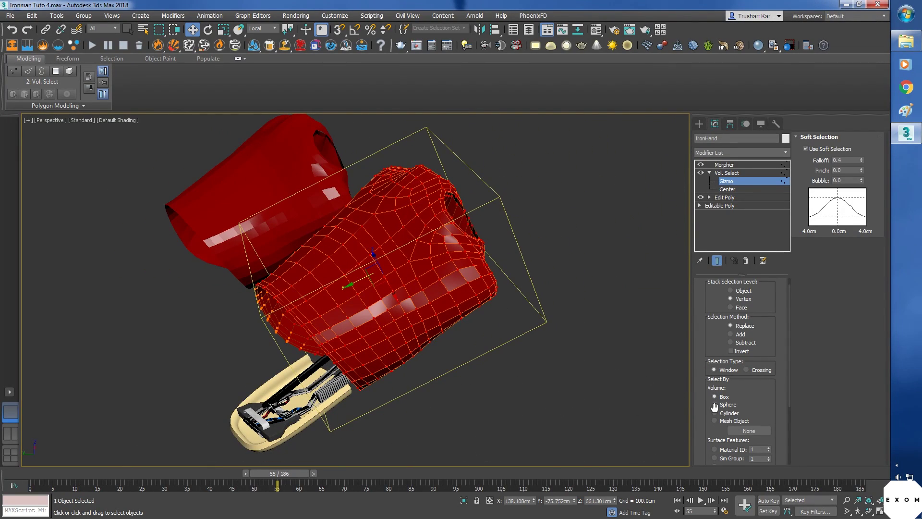
Step: Try the Cylinder volume, set Vol. Select to select by Mesh Object, and disable the modifier
drag(760, 400, 730, 367)
click(729, 373)
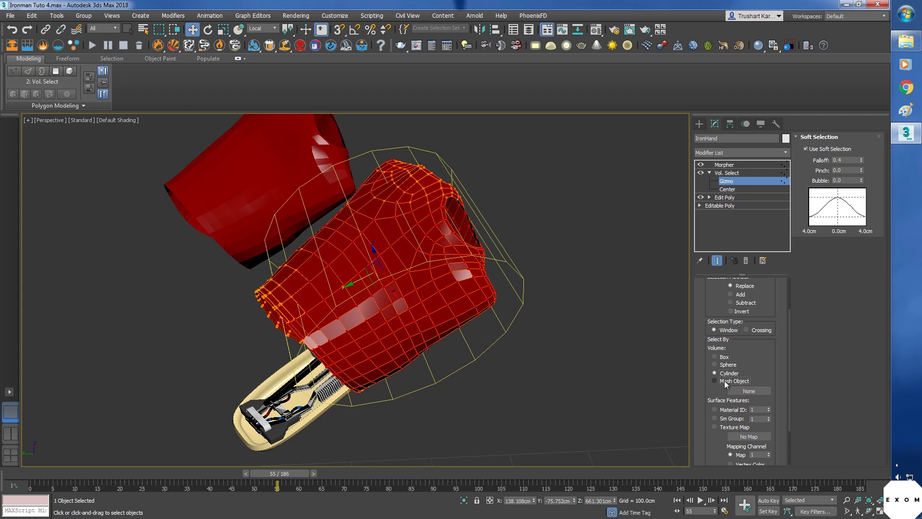
click(724, 381)
mouse_move(591, 370)
alt+middle_down()
mouse_move(514, 373)
mouse_move(603, 370)
alt+middle_up()
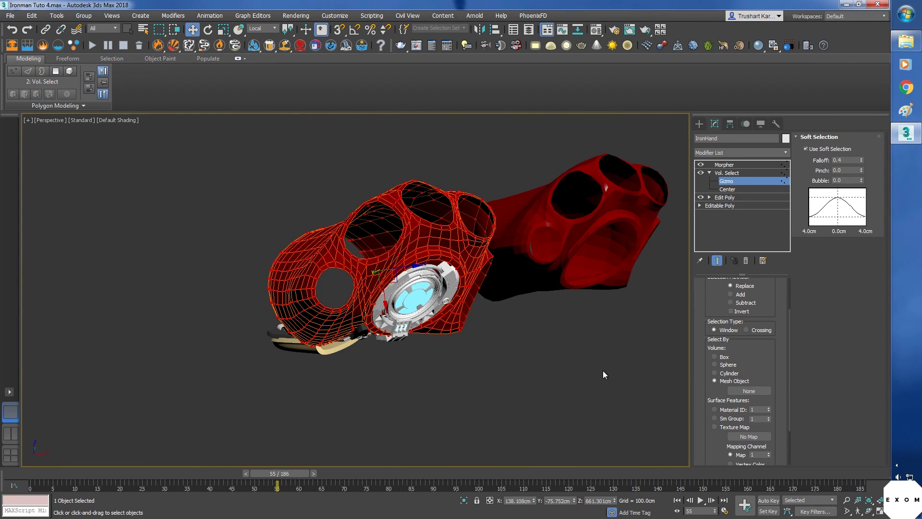
click(701, 172)
alt+middle_drag(633, 227, 439, 346)
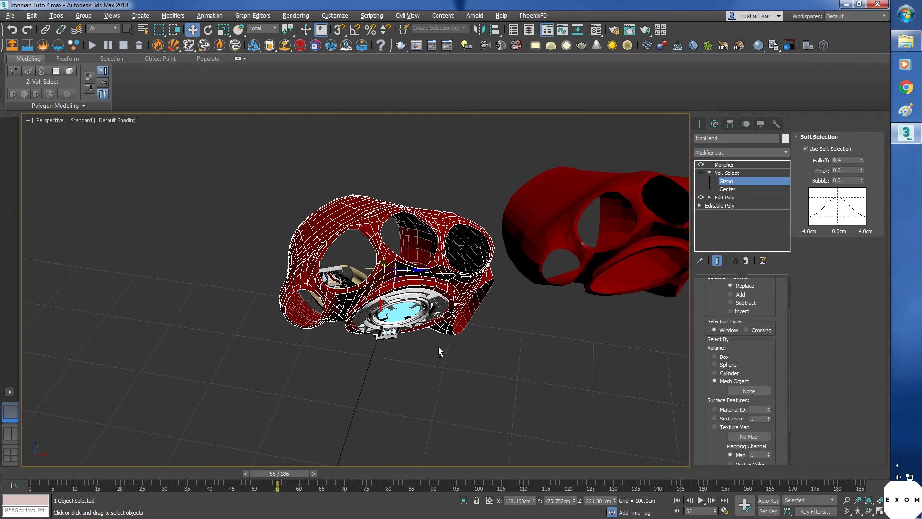
Step: Create a sphere aligned to the palm disc with a radius of 3.77 cm and 16 segments
click(700, 124)
click(720, 192)
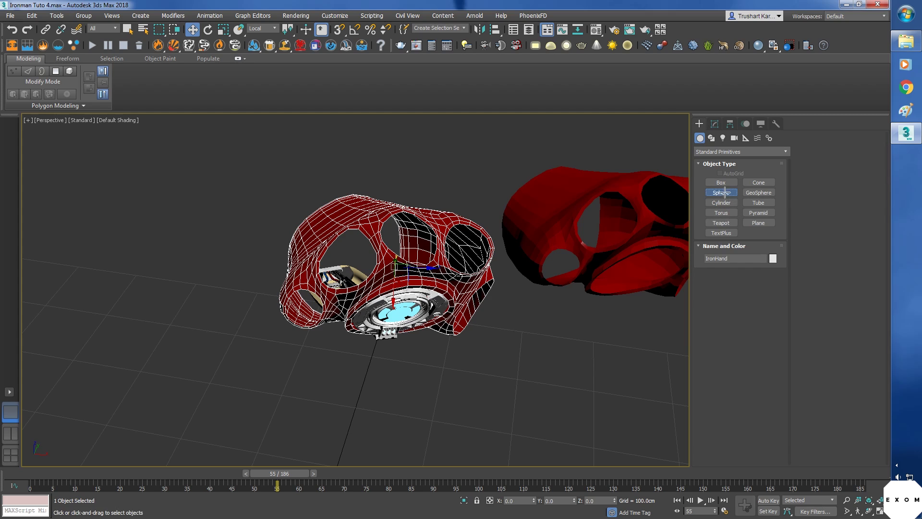
drag(414, 423, 426, 433)
key(alt+a)
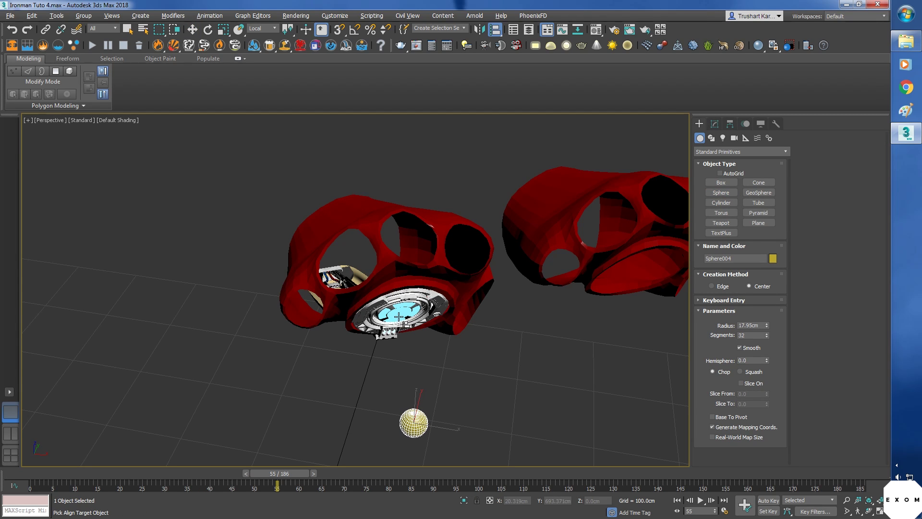
click(399, 317)
click(455, 342)
key(z)
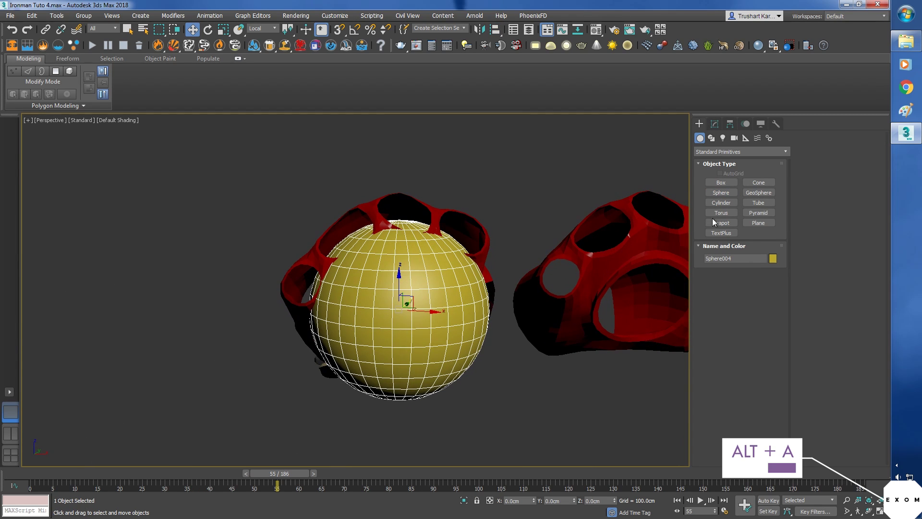
click(715, 124)
drag(766, 299, 759, 337)
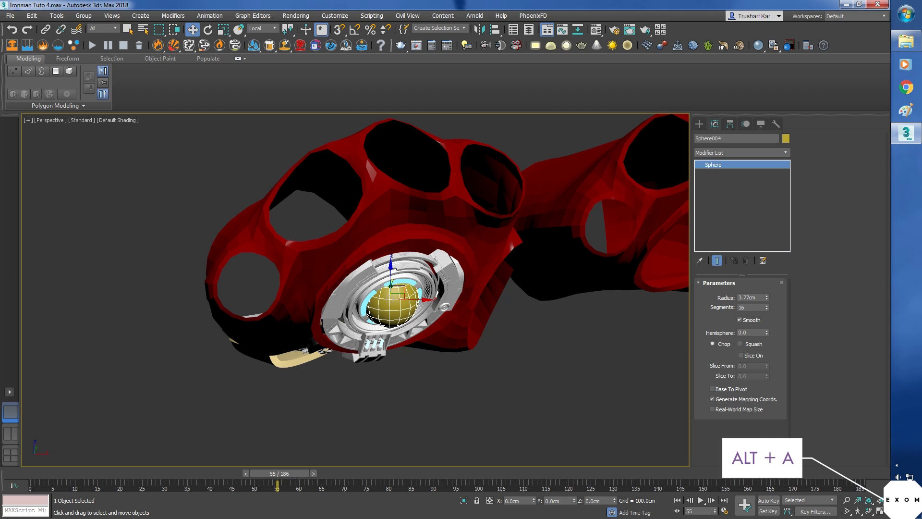
Step: Record an Auto Key scale animation at frame 99 that enlarges the sphere until it encloses the whole hand
click(769, 500)
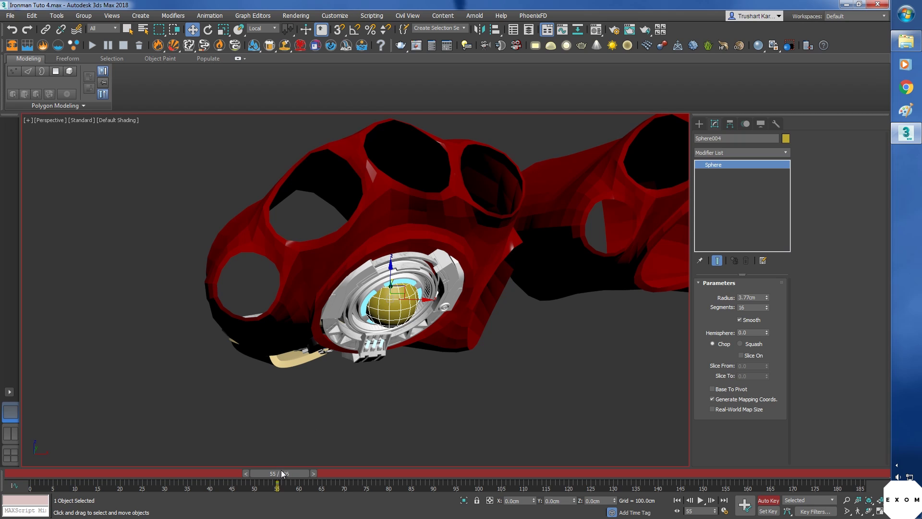
drag(283, 473, 474, 473)
key(r)
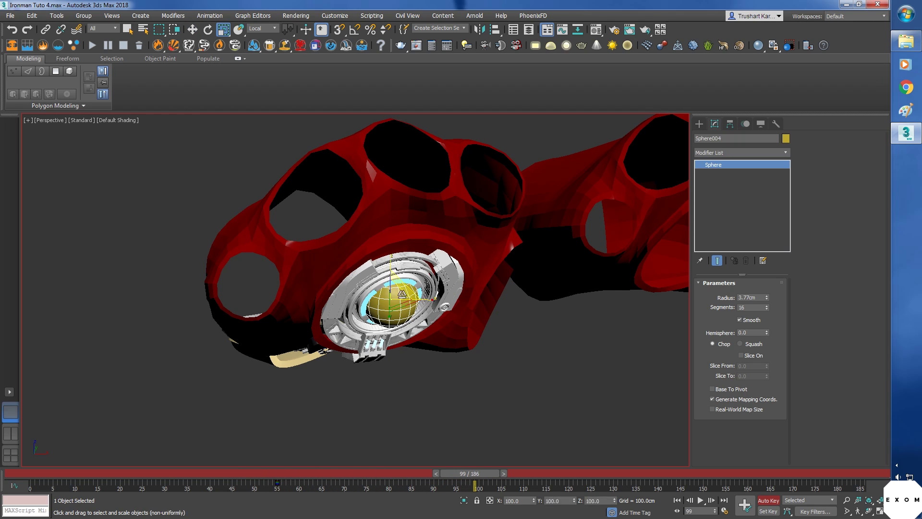
drag(398, 297, 142, 38)
alt+middle_drag(106, 192, 166, 264)
scroll(297, 269, down, 3)
middle_drag(375, 295, 292, 240)
key(ctrl+z)
drag(292, 241, 379, 208)
alt+middle_drag(499, 366, 416, 353)
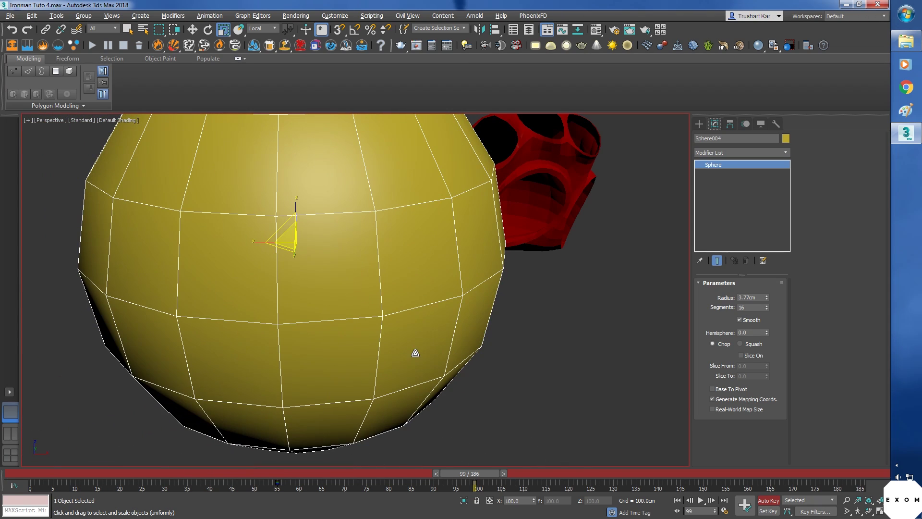
click(768, 500)
Step: Make the sphere see-through in its Object Properties
right_click(378, 283)
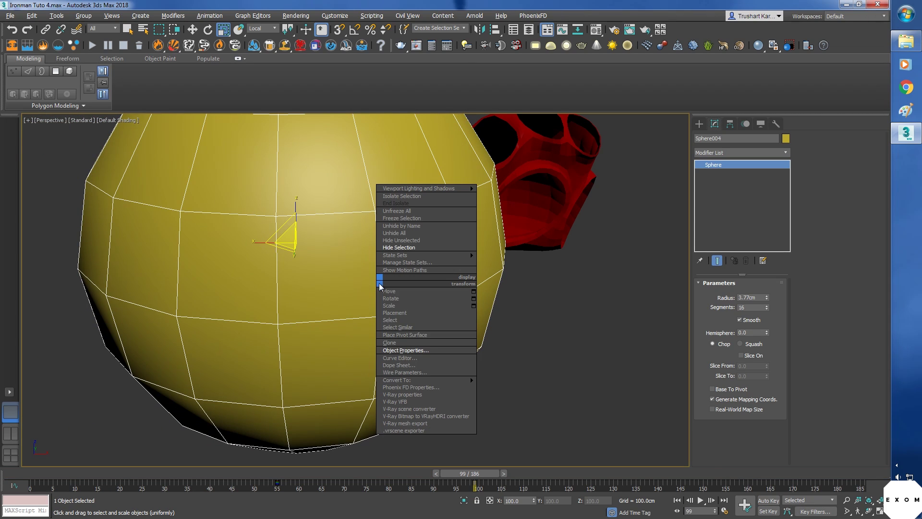
click(405, 350)
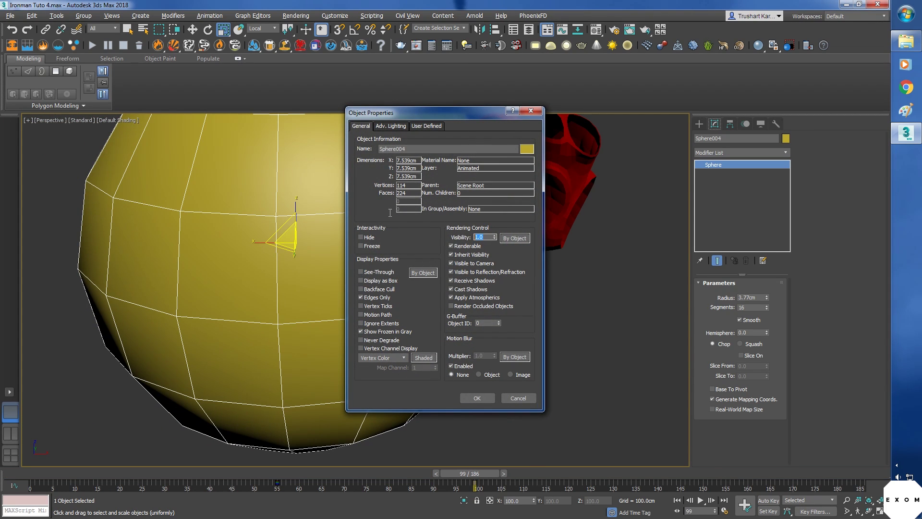
click(477, 397)
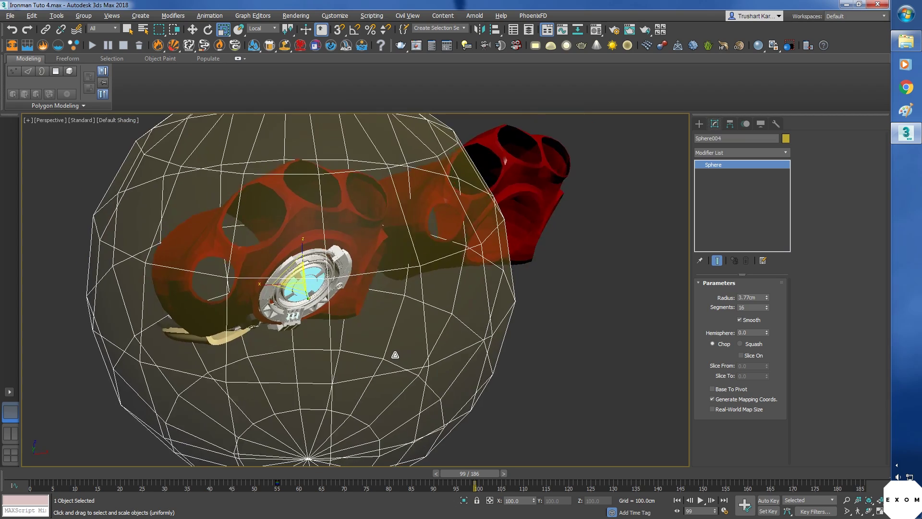
mouse_move(393, 350)
alt+middle_down()
mouse_move(373, 361)
mouse_move(383, 360)
alt+middle_up()
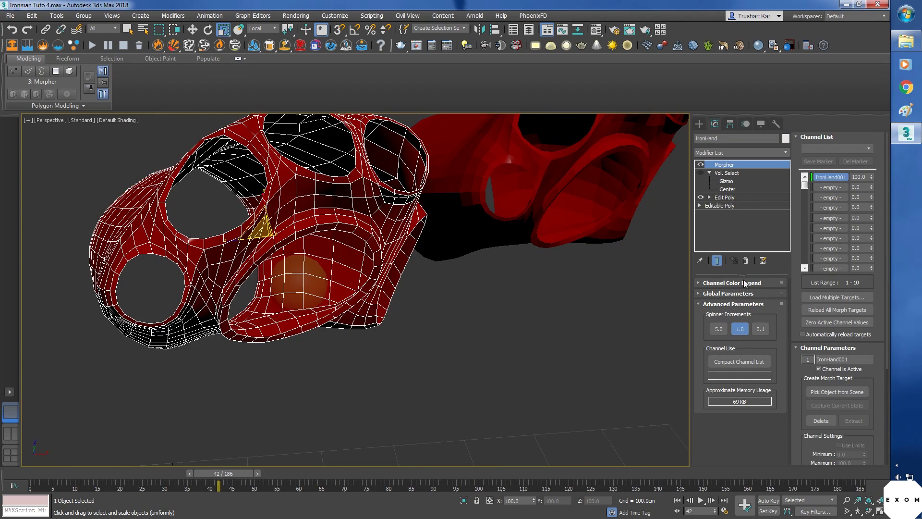
Step: Assign the sphere as the mesh object for the hand's Vol. Select modifier and scrub to frame 68 to check the selection
click(725, 173)
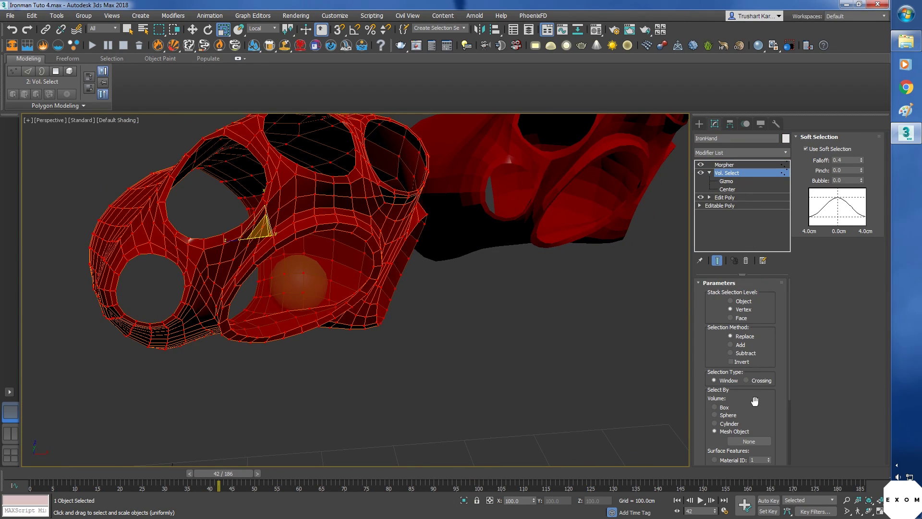
click(757, 442)
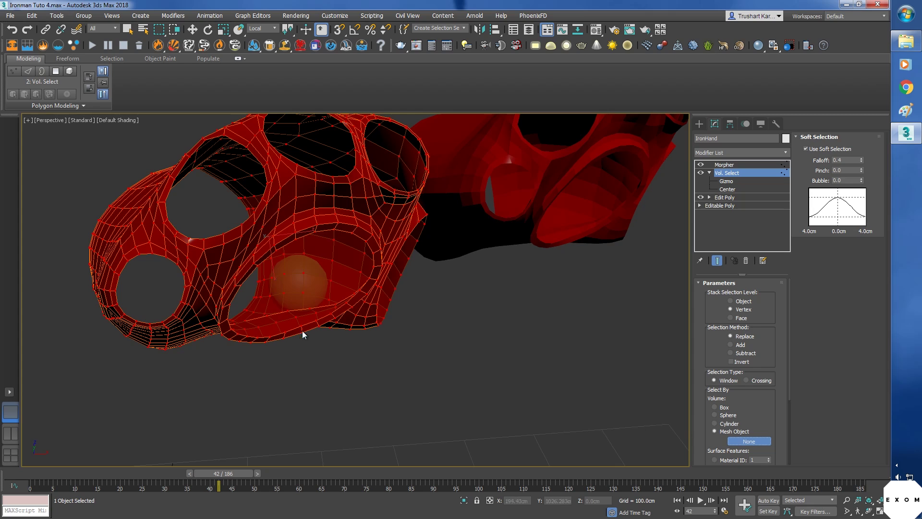
click(302, 276)
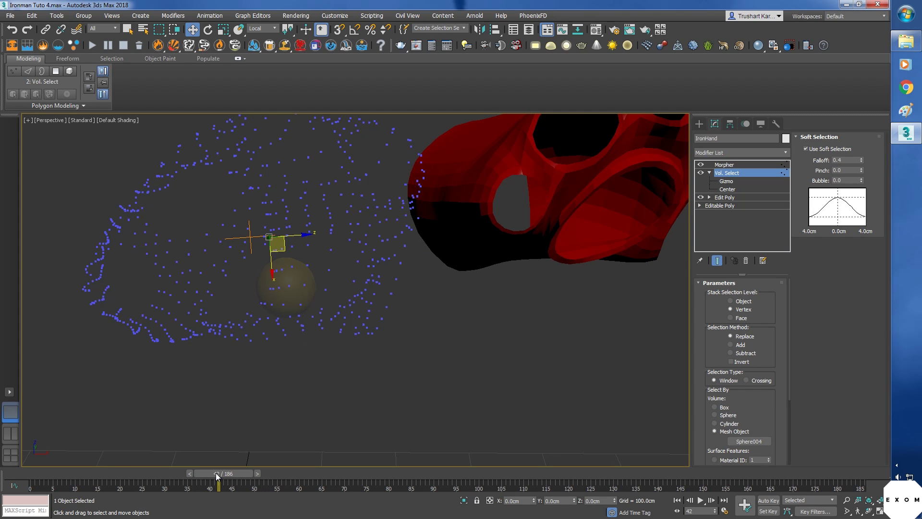
drag(220, 474, 336, 487)
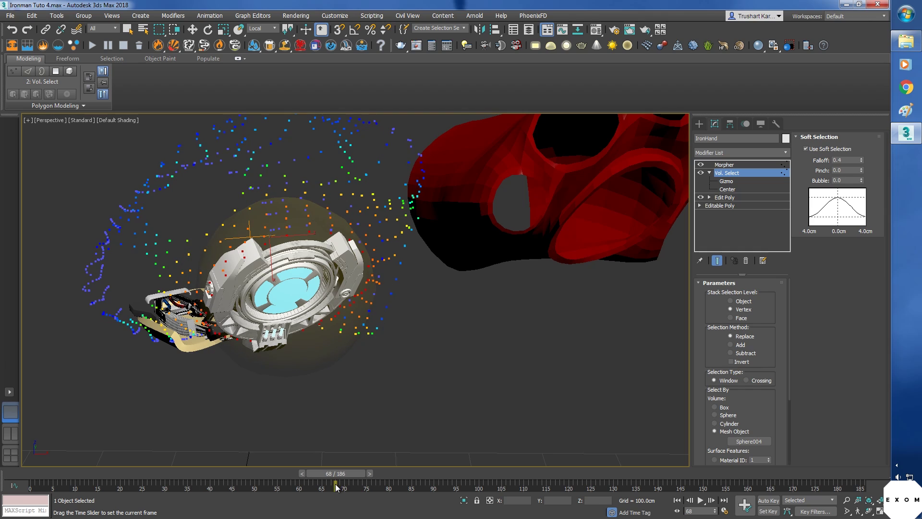
Step: Set the Edit Poly modifier to Animate mode and return to the Morpher level of the stack
click(724, 197)
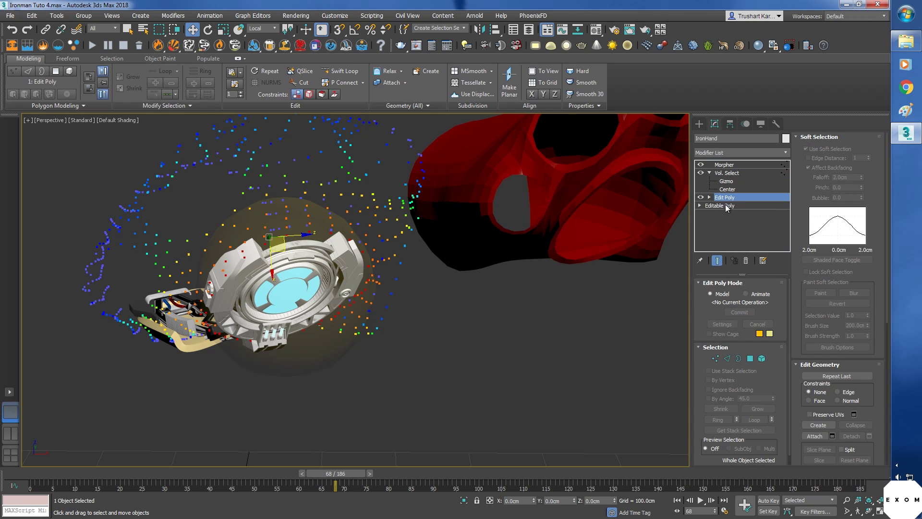
click(745, 294)
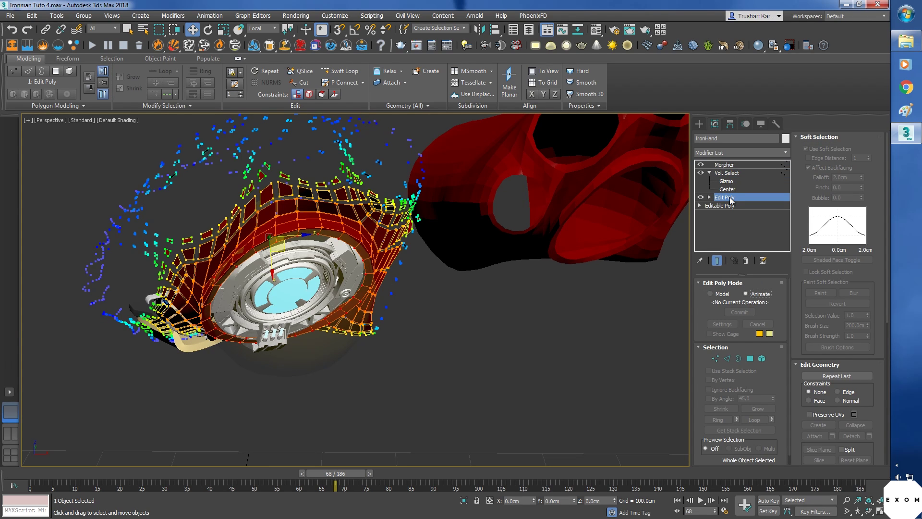
click(735, 166)
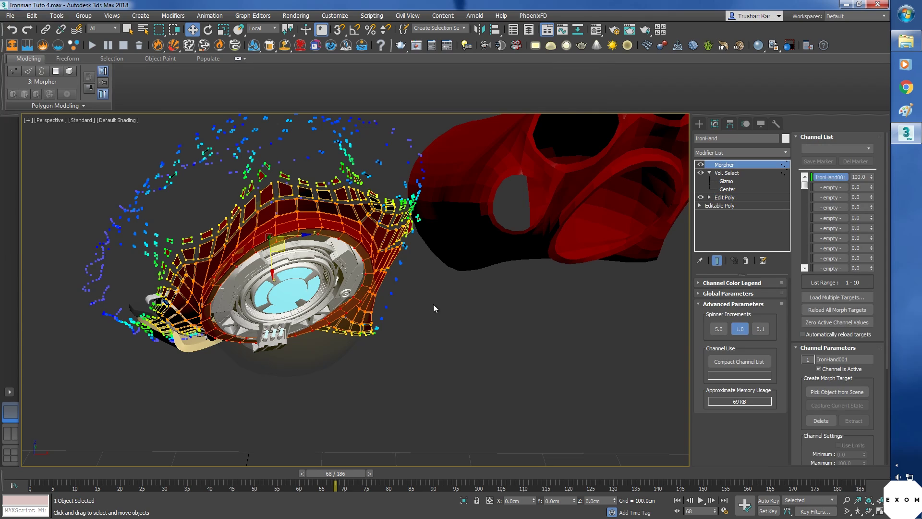
Step: Deselect the hand and scrub the timeline to review how the polygons grow as the sphere expands
click(384, 425)
drag(339, 481, 364, 460)
key(w)
alt+middle_drag(363, 456, 299, 368)
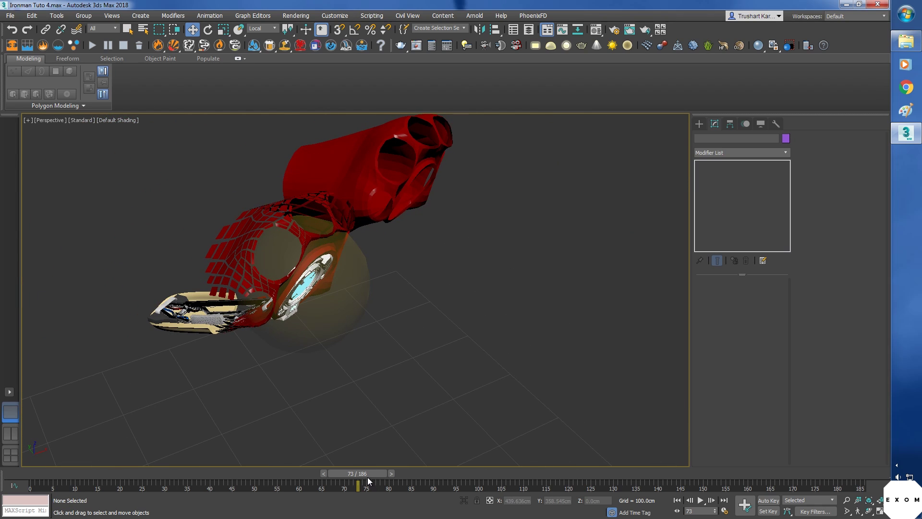
drag(369, 477, 474, 474)
key(w)
alt+middle_drag(284, 360, 337, 318)
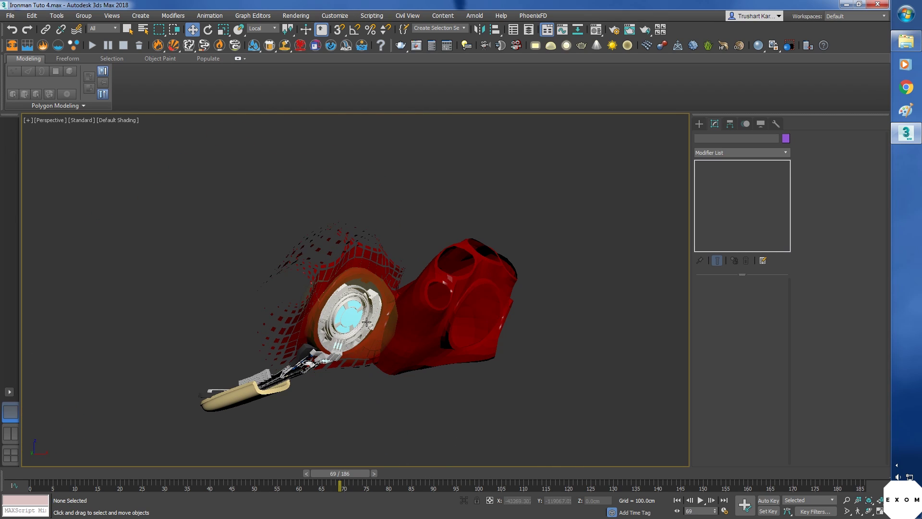
Step: Set the sphere's segments to 32 and scrub to frame 99 to inspect the hand's coverage at the wrist
click(346, 359)
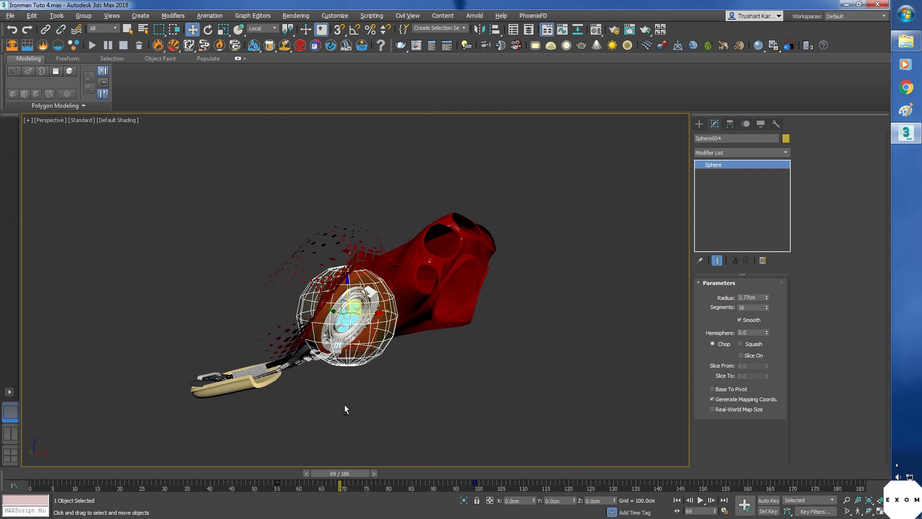
scroll(344, 408, up, 3)
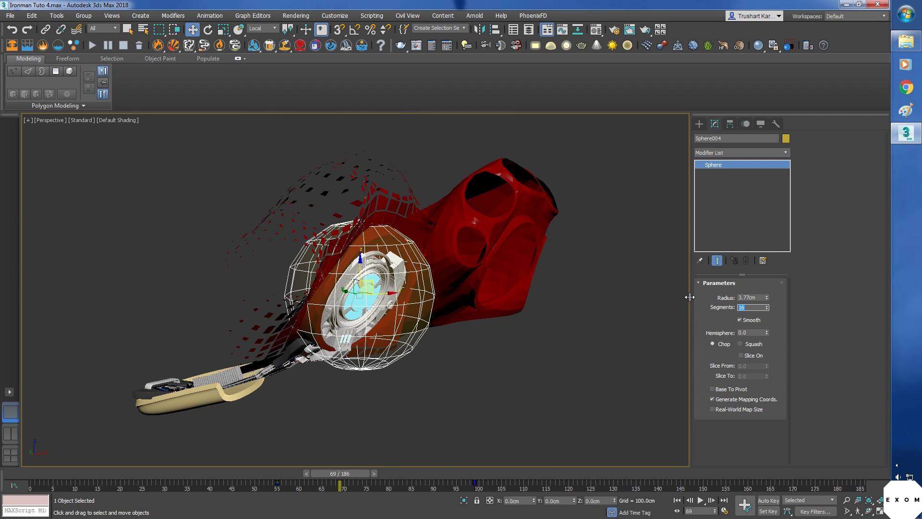
key(Return)
drag(348, 486, 420, 483)
key(w)
alt+middle_drag(244, 340, 294, 337)
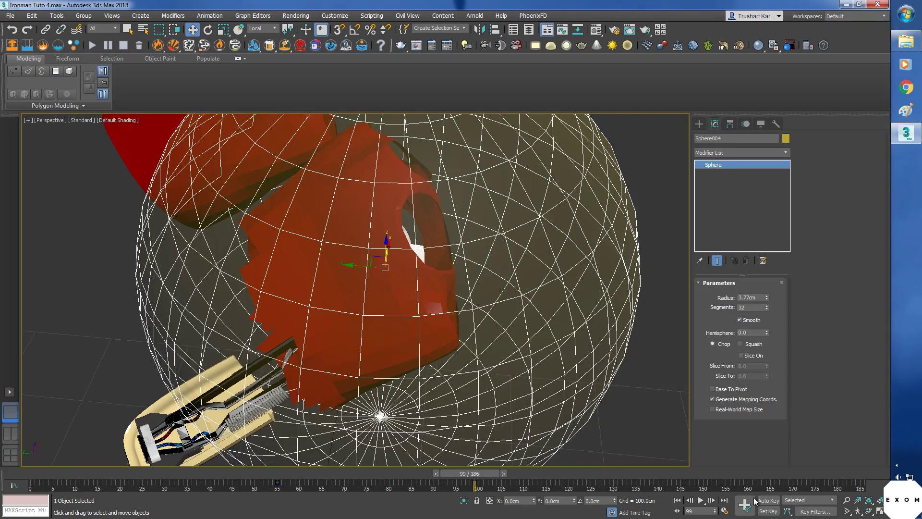
Step: With Auto Key on at frame 99, move the sphere about 5.56 cm along its local Y toward the wrist and scrub back through the animation
click(758, 500)
drag(361, 270, 327, 282)
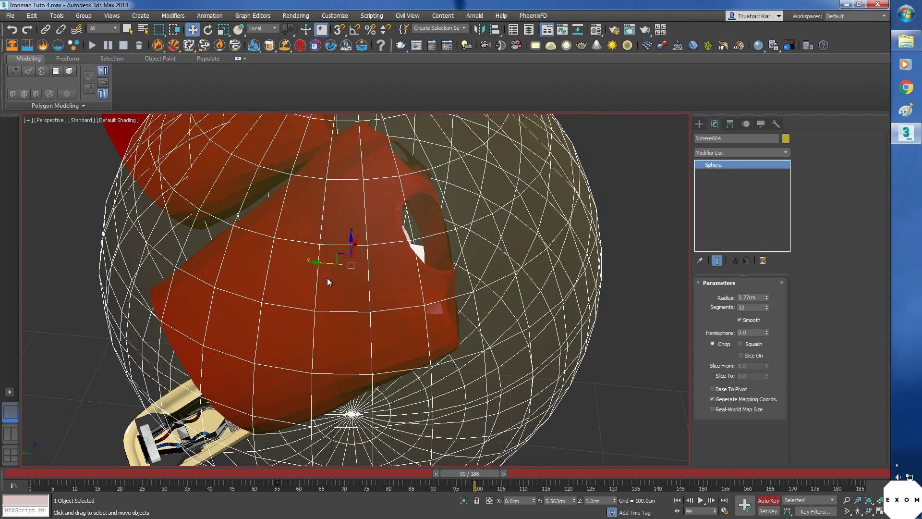
drag(467, 475, 306, 474)
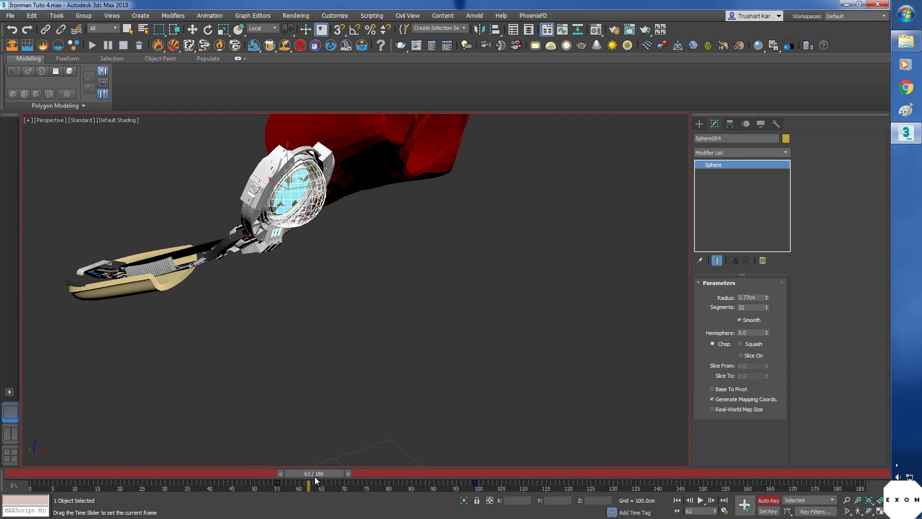
Step: Scrub the timeline onward from frame 63 to review how the hand polygons grow around the expanding sphere
drag(315, 479, 321, 478)
middle_drag(356, 299, 370, 367)
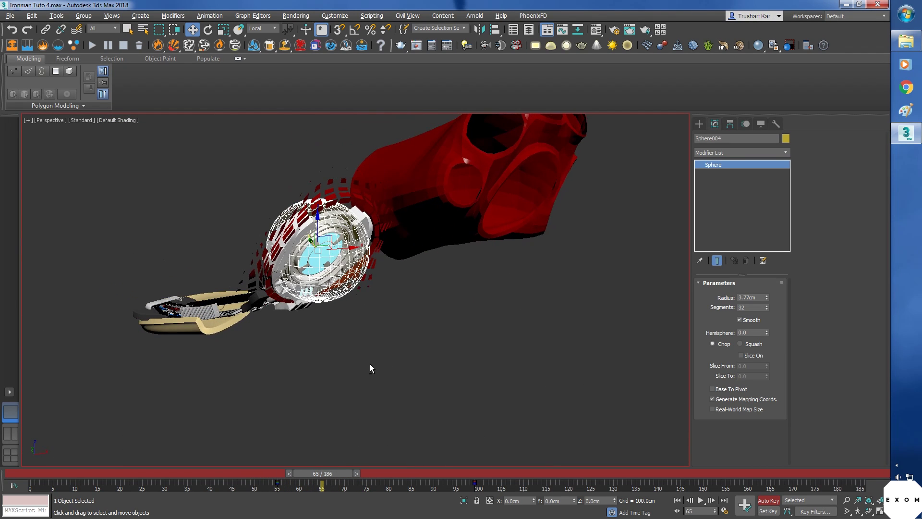
scroll(369, 369, up, 1)
drag(324, 474, 349, 476)
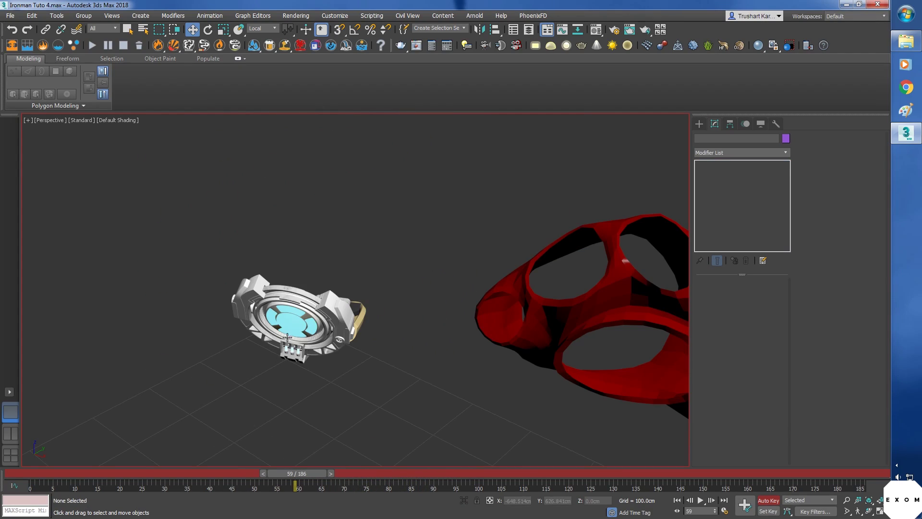
Step: Turn off the Vol. Select modifier on the IronHand mesh and go to its Edit Poly level
click(295, 327)
key(ctrl+z)
key(ctrl+z)
click(390, 368)
alt+middle_drag(408, 385, 357, 389)
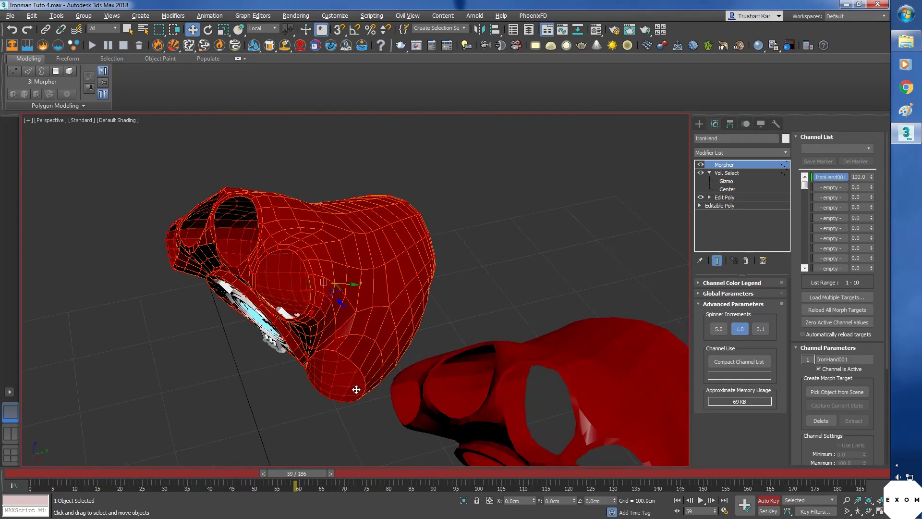
click(700, 174)
middle_drag(482, 310, 442, 318)
alt+middle_drag(543, 288, 648, 298)
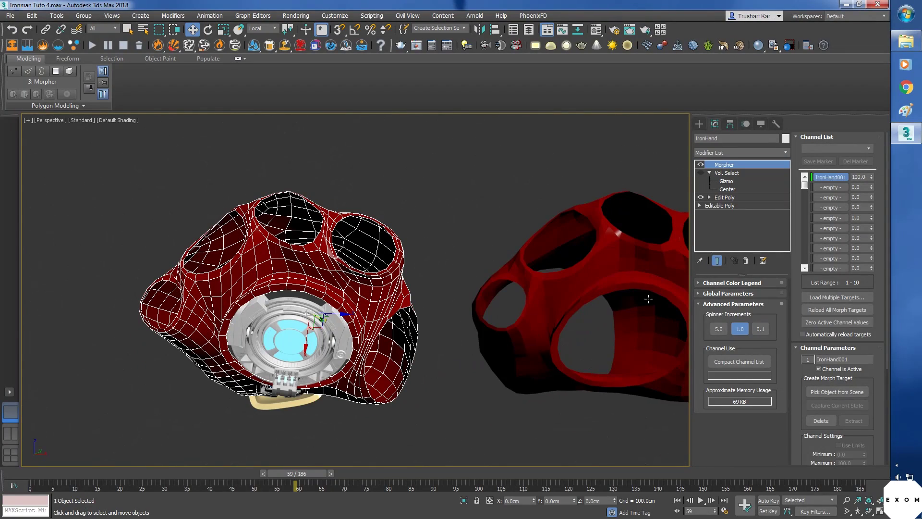
click(727, 197)
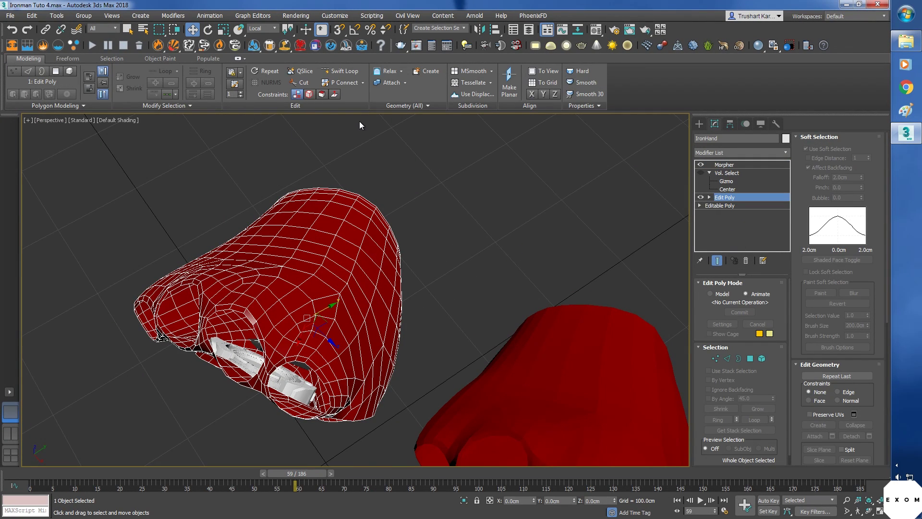
Step: Hide the modeling ribbon and display it again
right_click(707, 28)
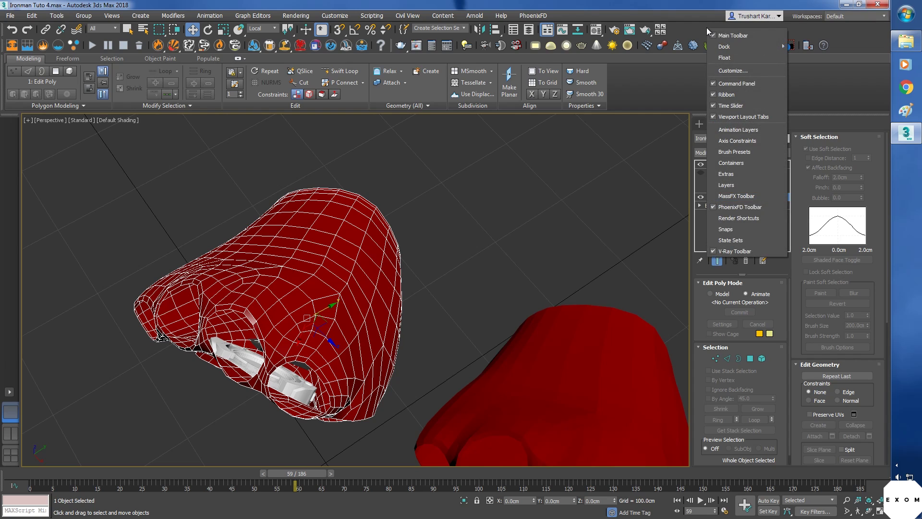
click(731, 98)
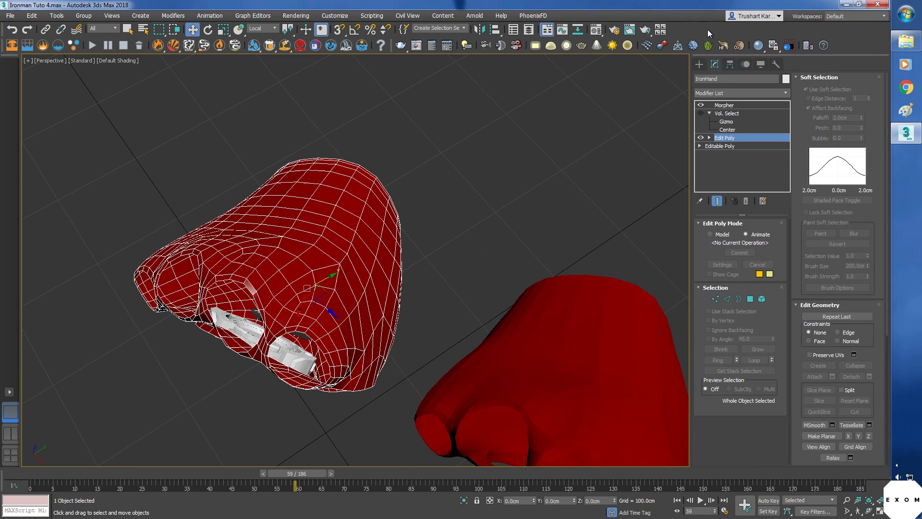
right_click(707, 30)
click(728, 96)
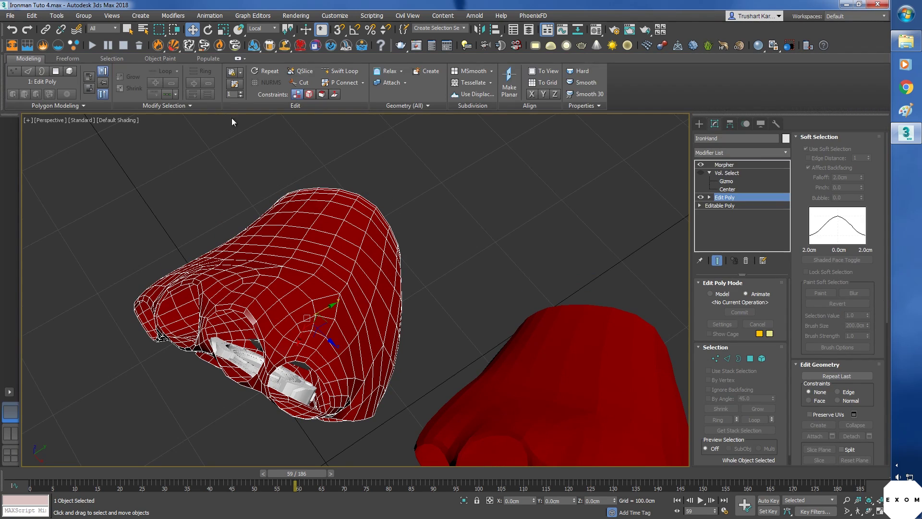
click(238, 60)
click(239, 60)
Step: Set the Freeform PolyDraw tools to draw on Surface and pick IronHand as the target surface
click(65, 57)
alt+middle_drag(285, 196, 180, 159)
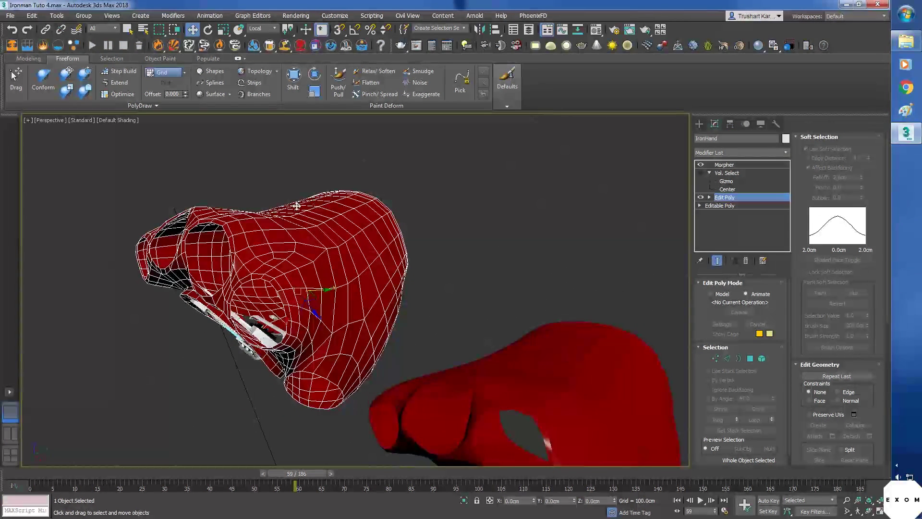
click(184, 73)
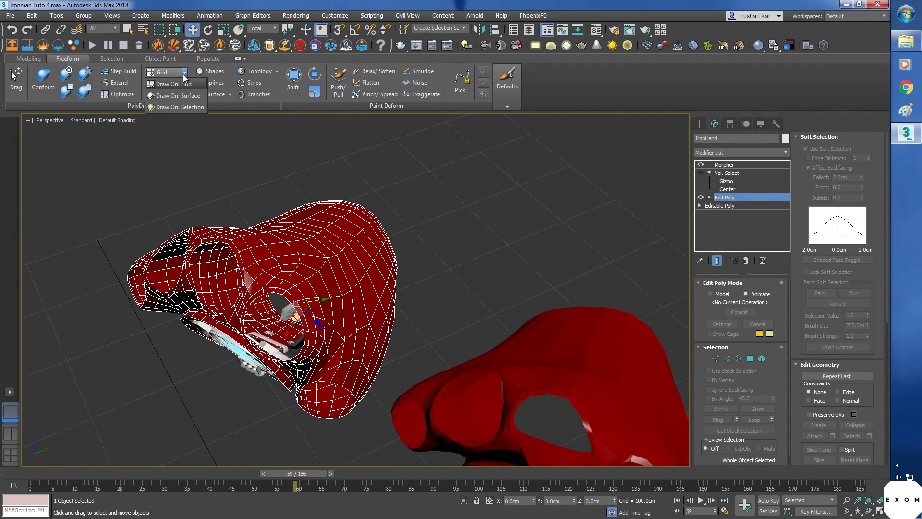
click(178, 95)
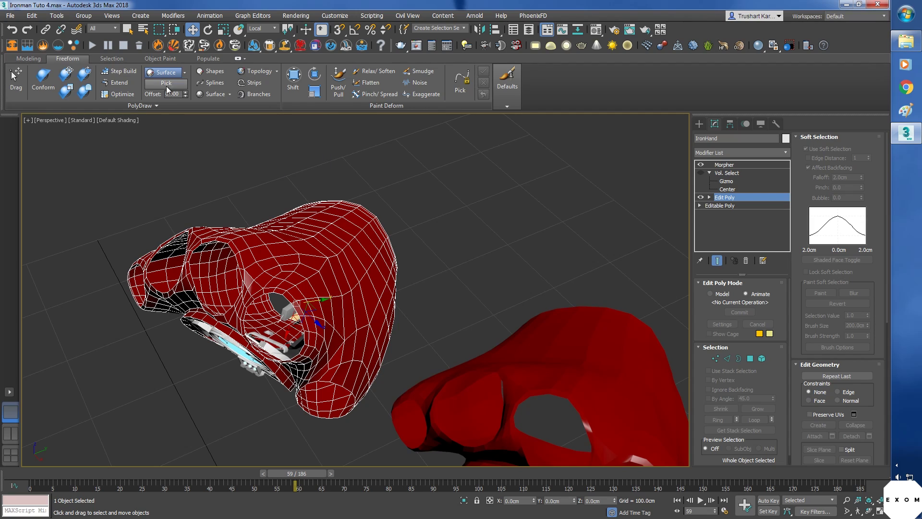
click(166, 83)
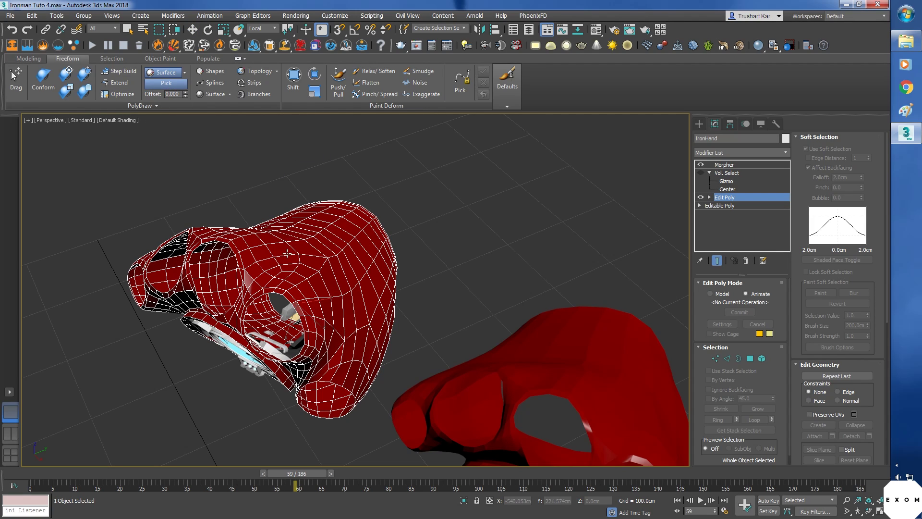
click(283, 245)
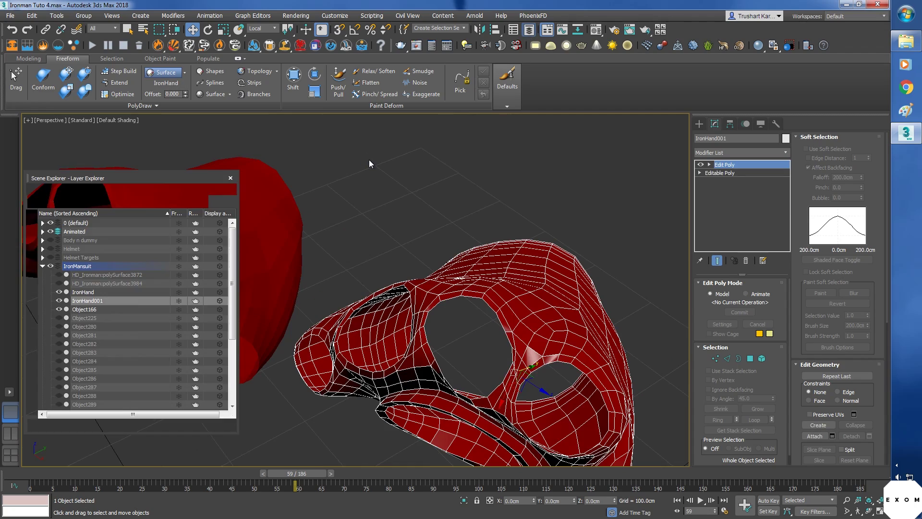
Step: Collapse the IronMansuit layer in the Layer Explorer and return to IronHand's Edit Poly level
drag(151, 178, 197, 145)
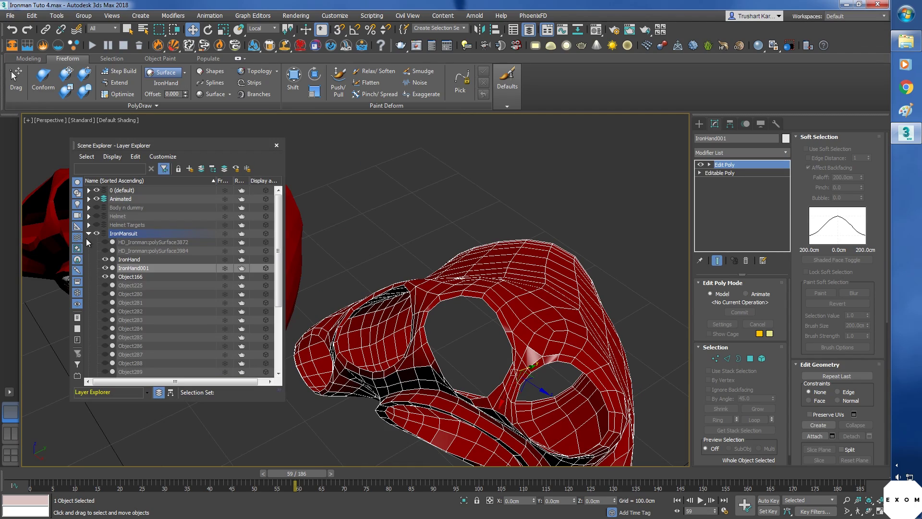
click(89, 234)
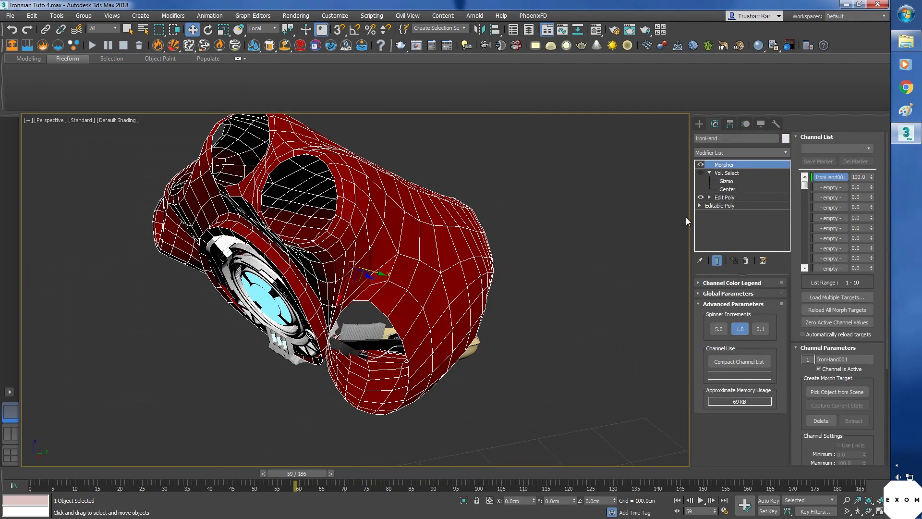
click(724, 197)
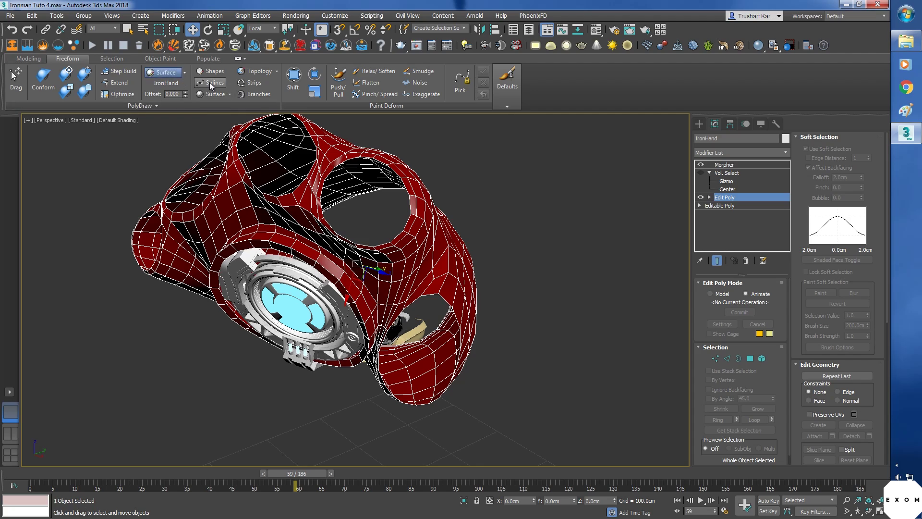
Step: With PolyDraw Splines, draw freehand lines over the IronHand surface, running from the finger openings back to the wrist
click(210, 86)
alt+middle_drag(426, 283, 329, 294)
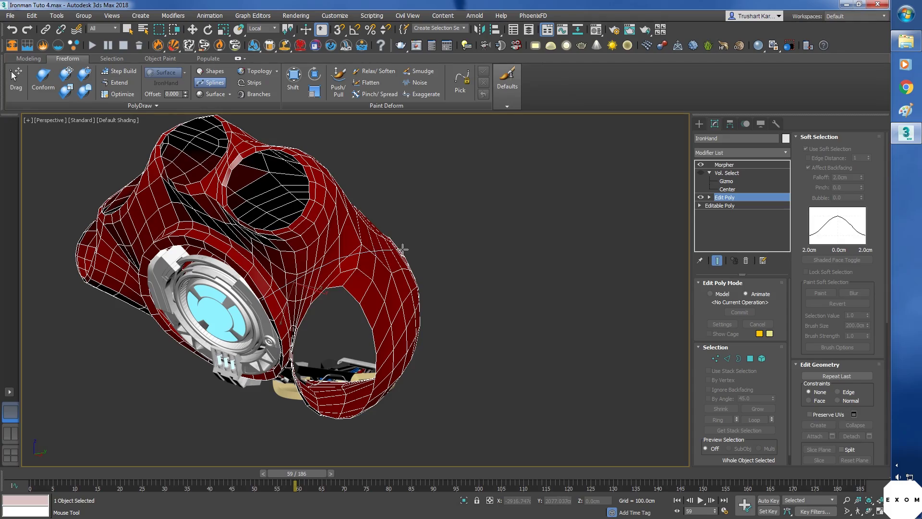
alt+middle_drag(465, 320, 403, 297)
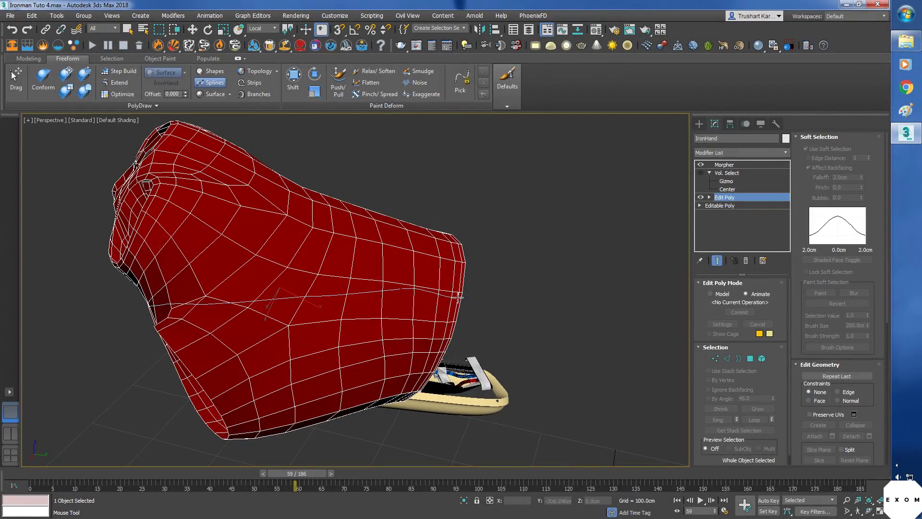
alt+middle_drag(411, 360, 430, 332)
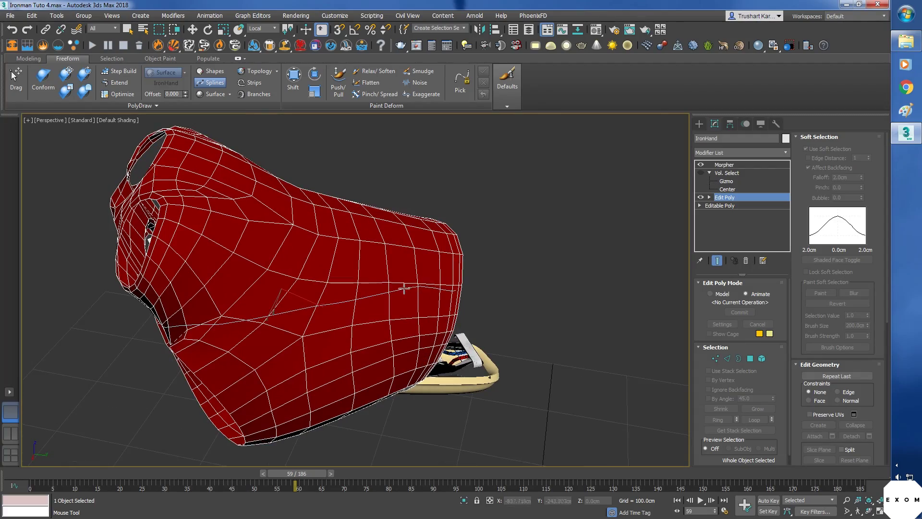
scroll(404, 288, up, 5)
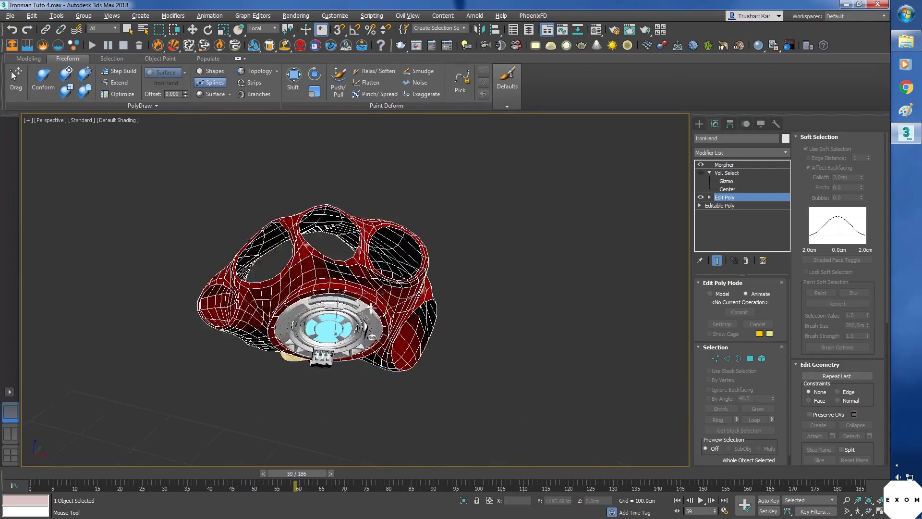
scroll(327, 288, up, 5)
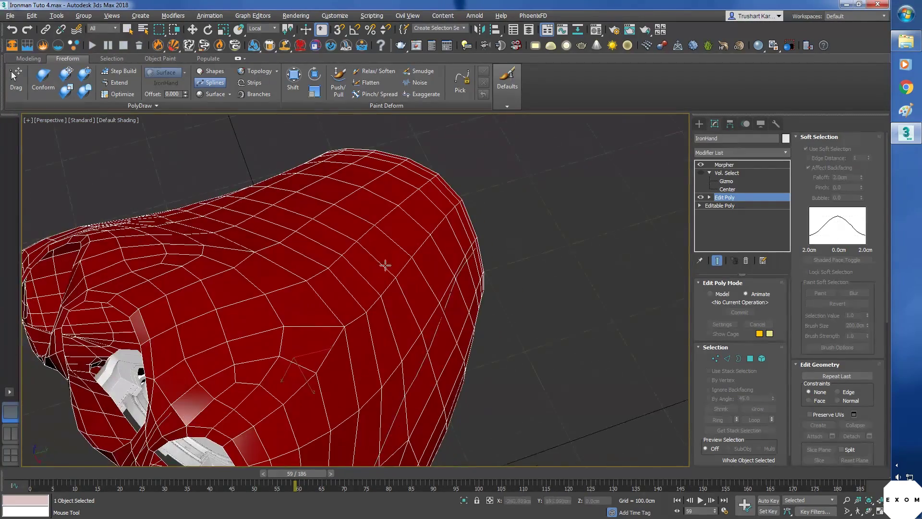
alt+middle_drag(440, 177, 296, 279)
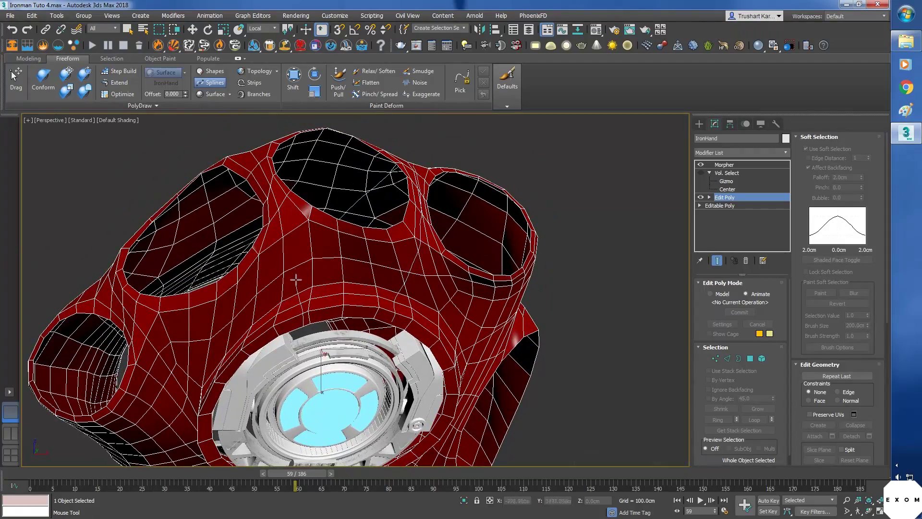
alt+middle_drag(245, 153, 384, 267)
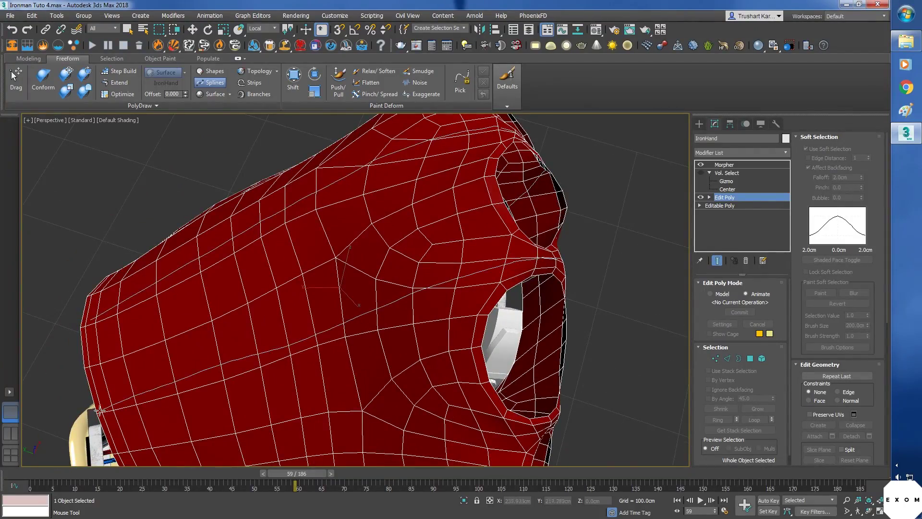
alt+middle_drag(100, 412, 614, 323)
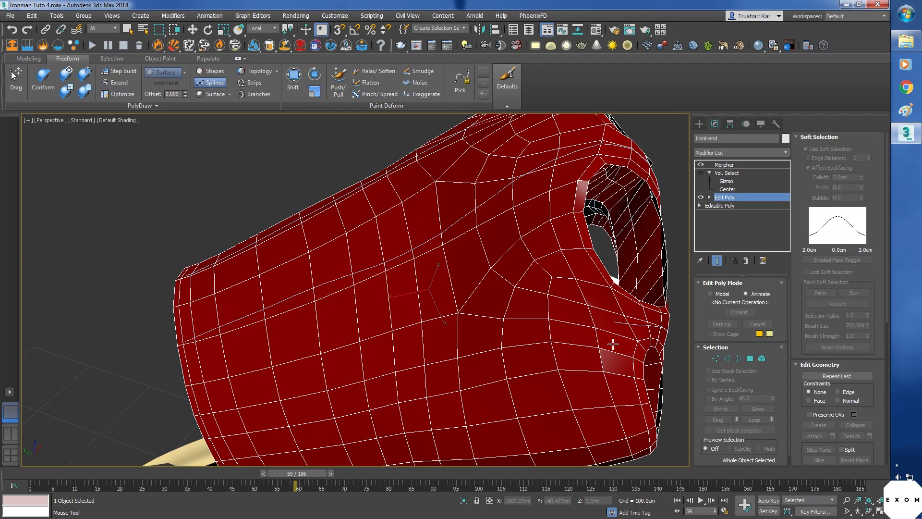
Step: Turn off Display Selected With Edged Faces in the perspective viewport
click(116, 120)
mouse_move(157, 233)
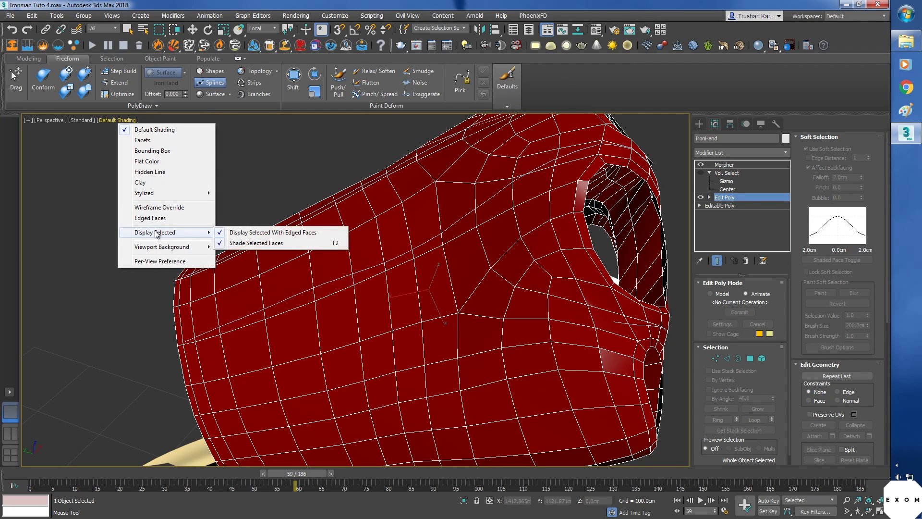
click(268, 241)
Step: Draw further splines over the back and sides of the hand, from the finger and palm openings to the wrist
alt+middle_drag(246, 231, 557, 300)
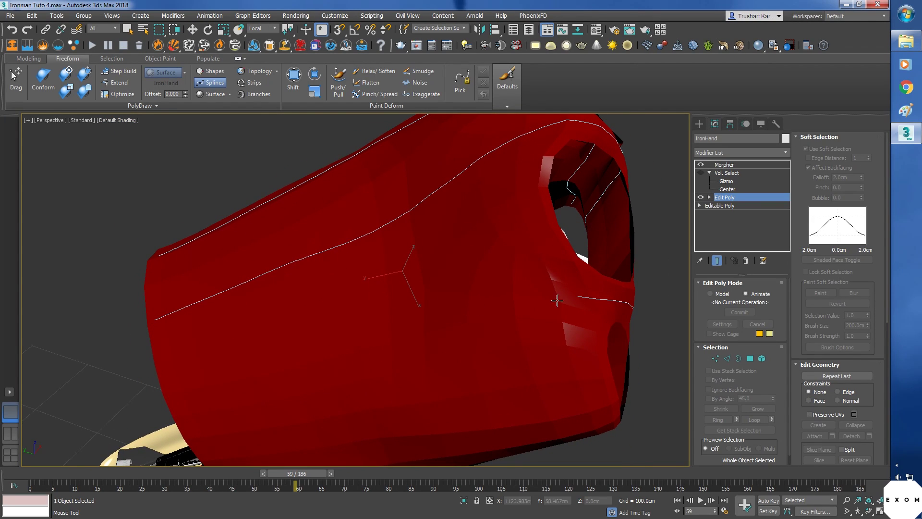
drag(580, 297, 170, 386)
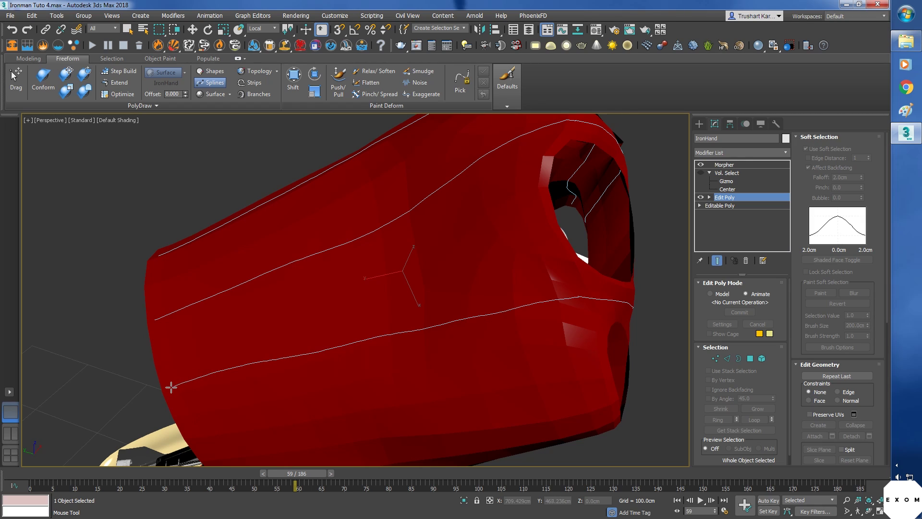
drag(437, 245, 419, 247)
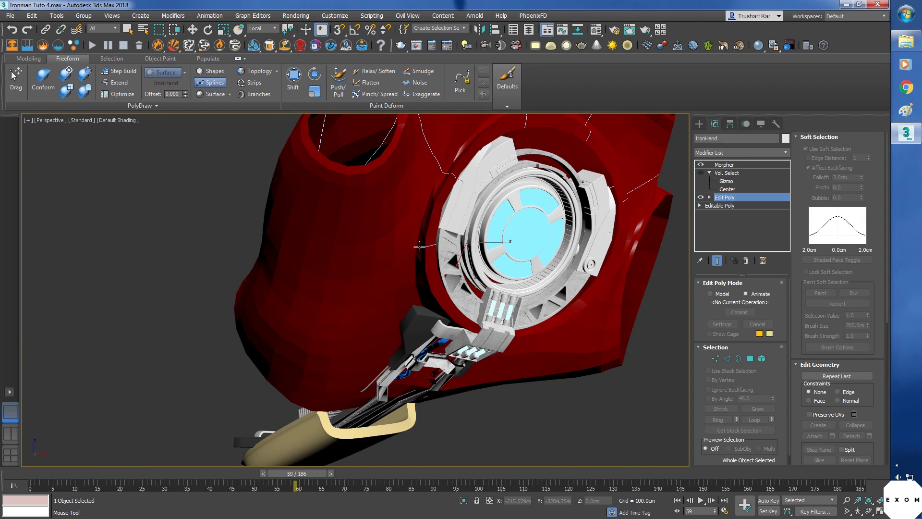
alt+middle_drag(274, 240, 442, 295)
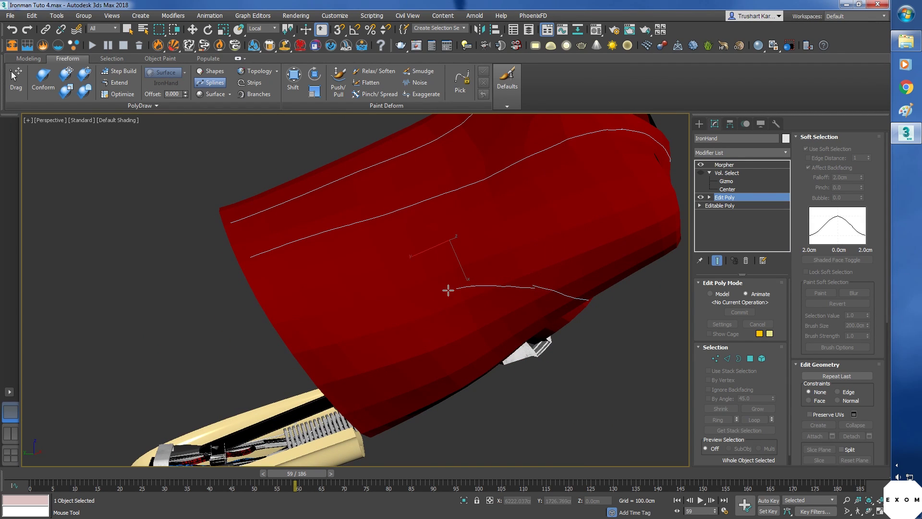
alt+middle_drag(311, 362, 461, 225)
alt+middle_drag(500, 282, 428, 240)
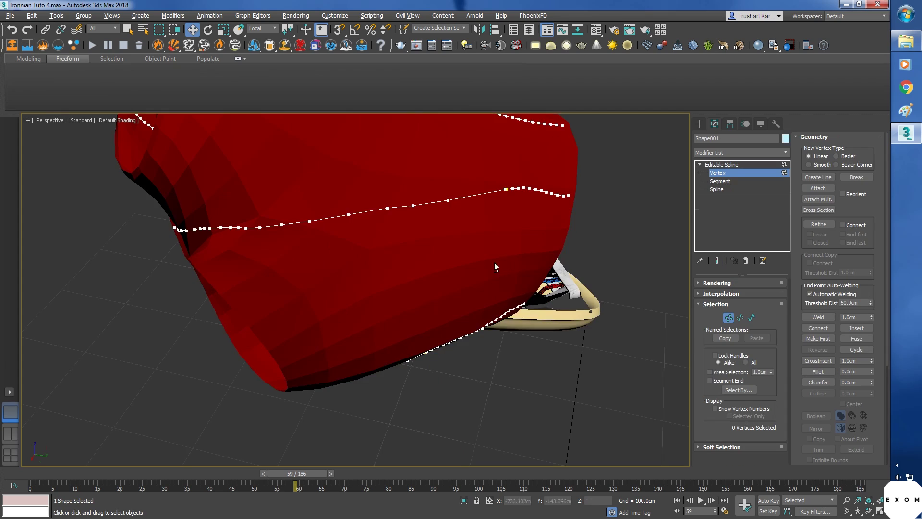
Step: Weld the adjoining vertices of Shape001 on the hand's side line near the wrist, with a 1.0 cm threshold
scroll(485, 250, up, 3)
scroll(474, 240, up, 2)
middle_drag(439, 221, 442, 260)
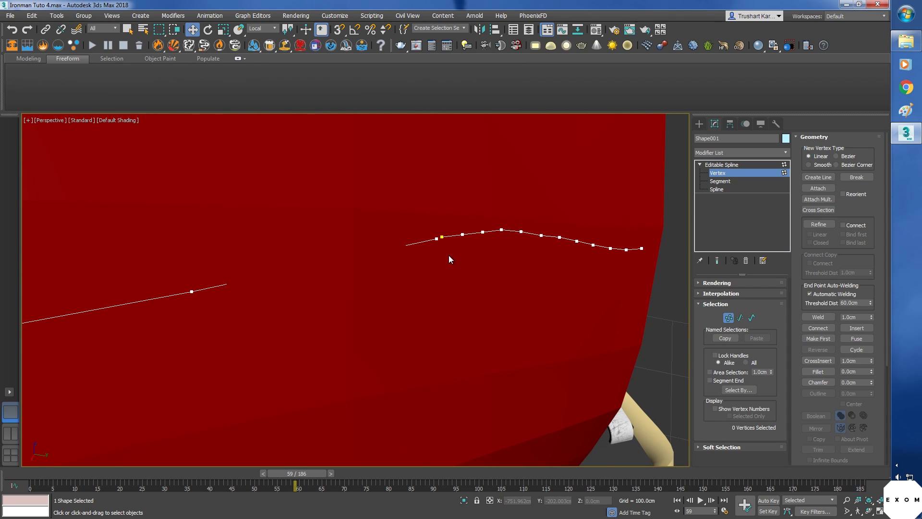
drag(451, 250, 431, 233)
click(818, 318)
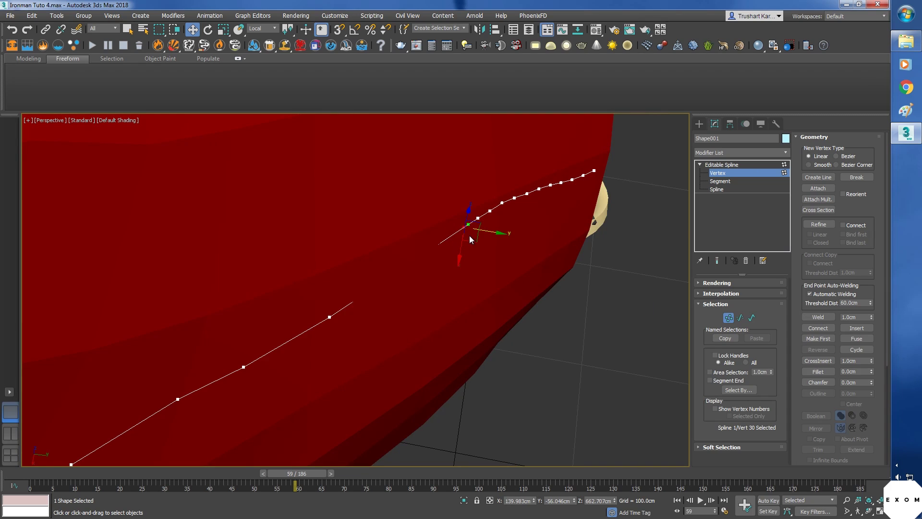
Step: Convert all vertices of Shape001 to Corner type and pick the vertex beside the gap in the side line
scroll(469, 235, down, 4)
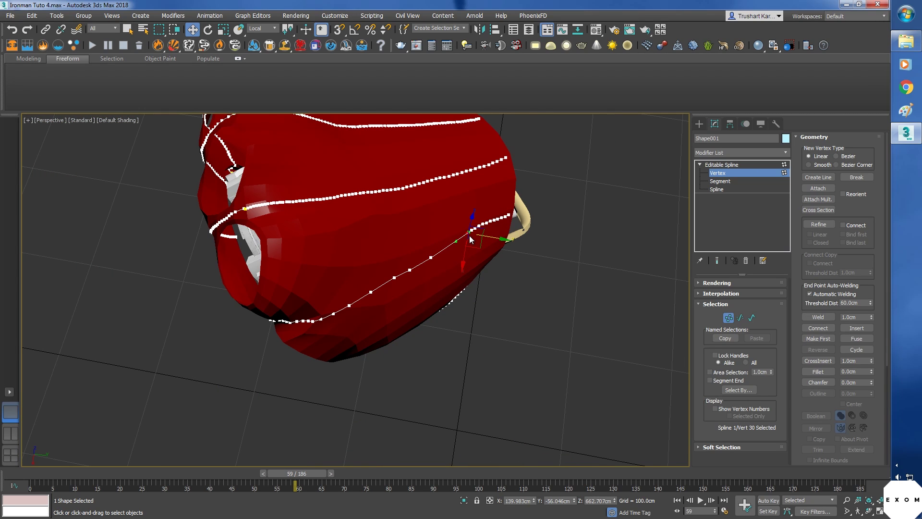
scroll(469, 235, down, 5)
key(ctrl+a)
scroll(507, 233, up, 10)
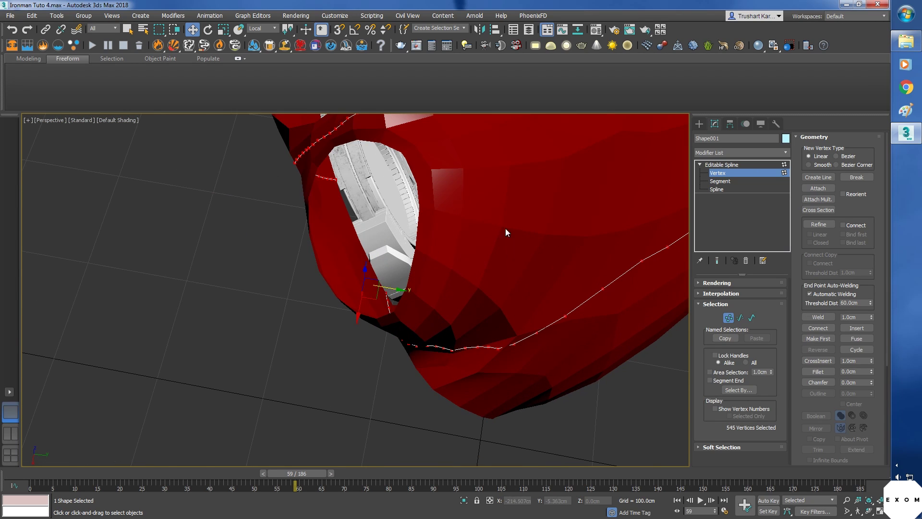
right_click(535, 164)
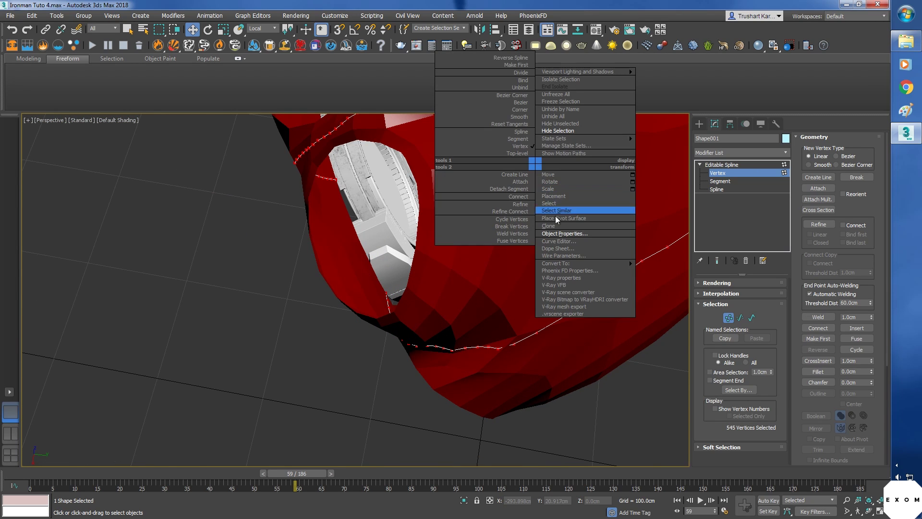
click(520, 112)
alt+middle_drag(539, 206, 473, 242)
scroll(444, 247, up, 3)
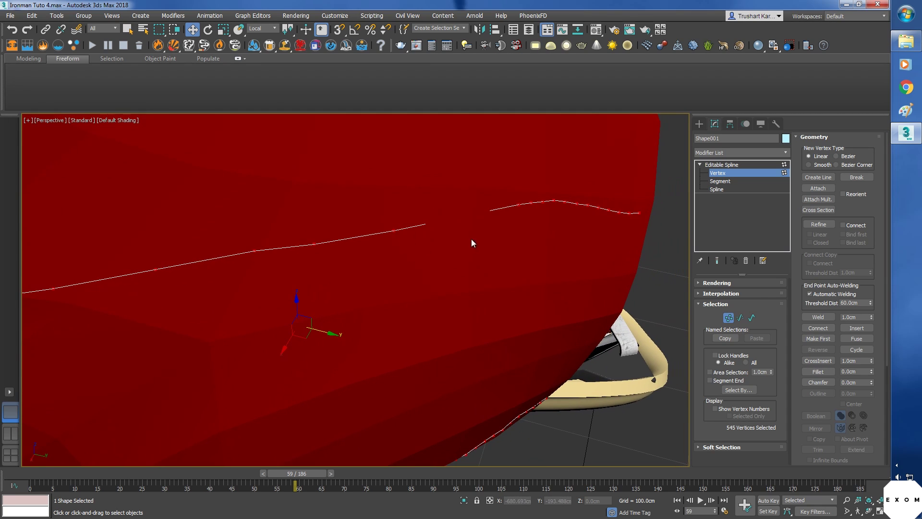
click(394, 231)
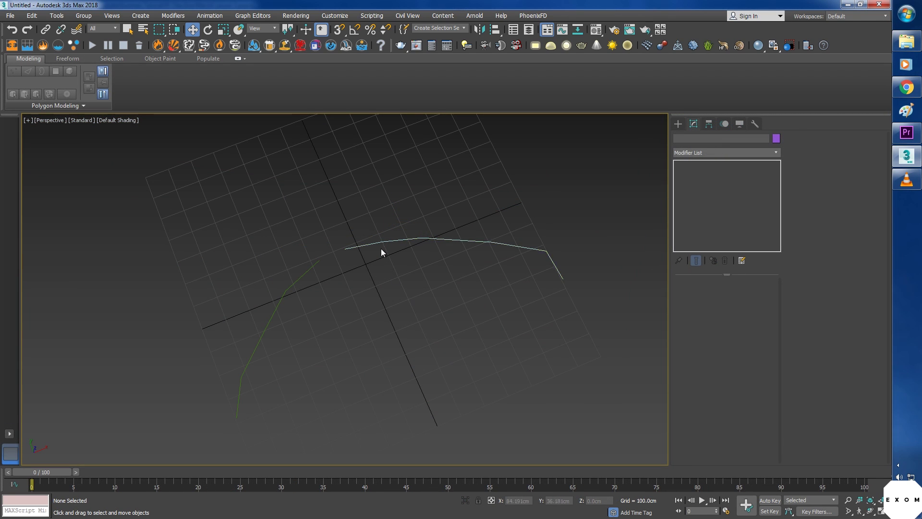
Step: In the untitled example scene, attach the green line to Line002 and shift the combined shape slightly
click(379, 243)
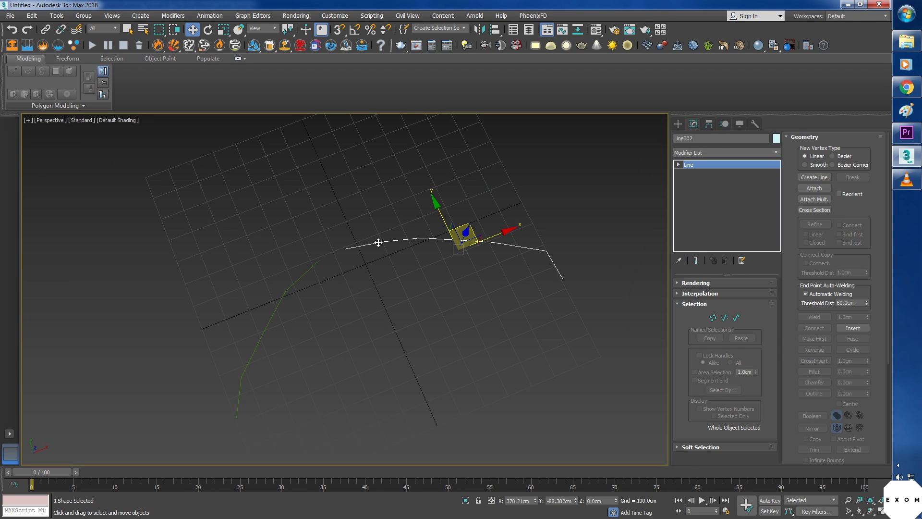
click(810, 192)
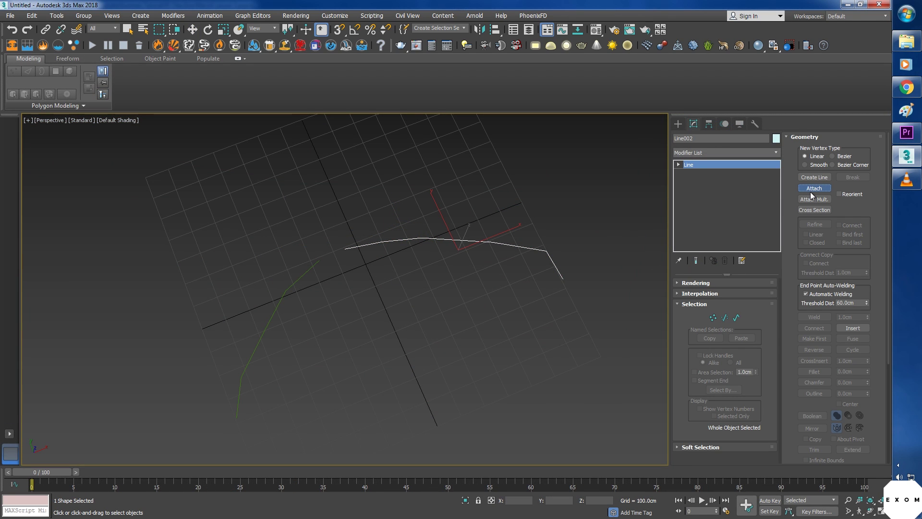
click(310, 272)
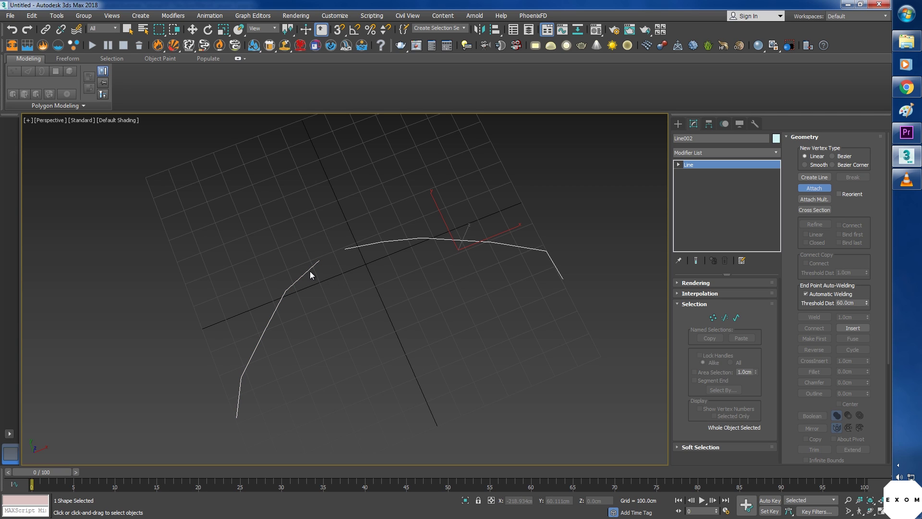
key(w)
mouse_move(466, 225)
mouse_down()
mouse_move(496, 225)
mouse_move(540, 198)
mouse_move(465, 235)
mouse_move(471, 239)
mouse_up()
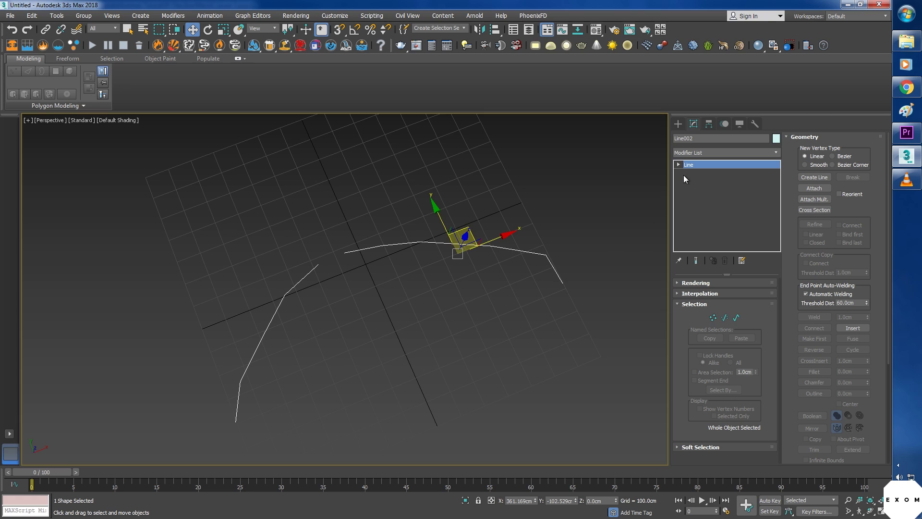
Step: Weld the two facing end vertices of Line002 with a weld threshold of 681.0 cm
click(696, 172)
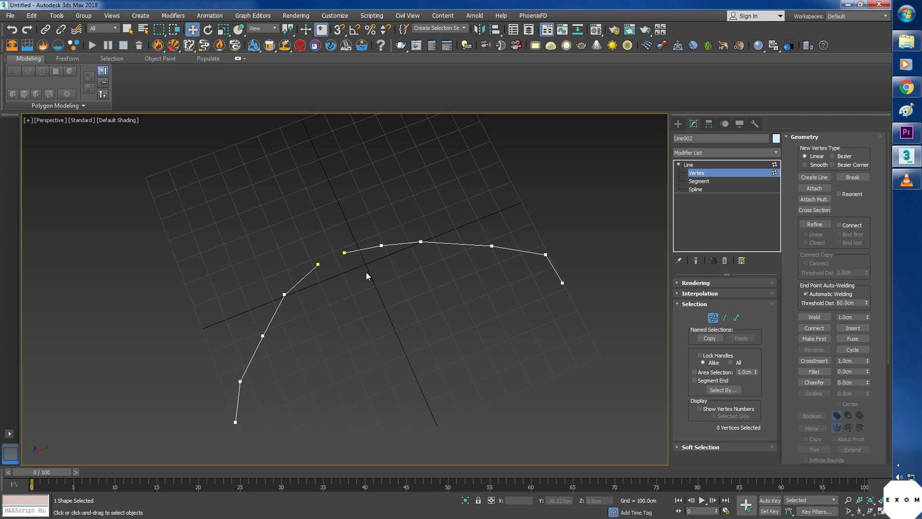
drag(303, 236, 299, 234)
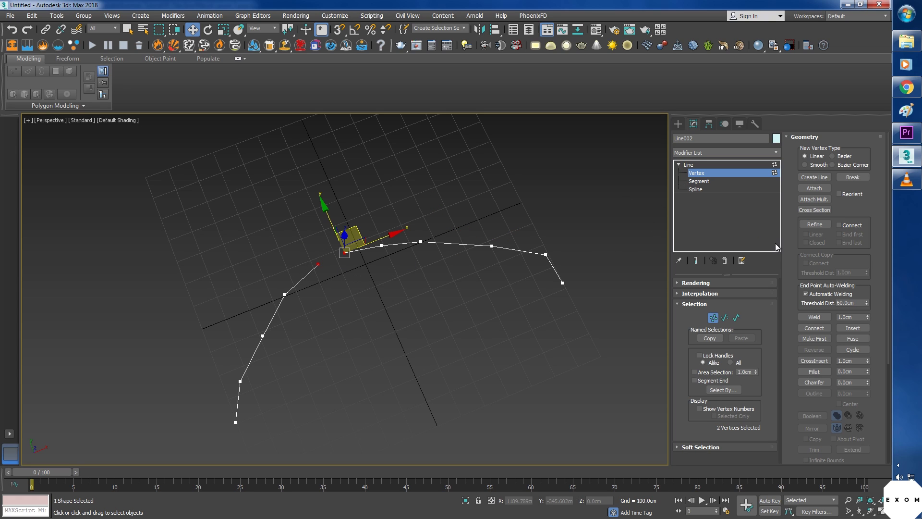
click(814, 319)
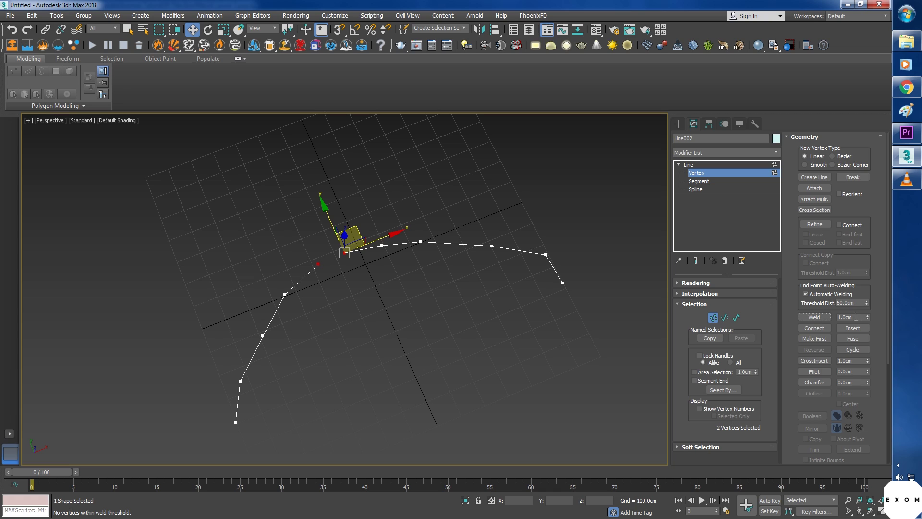
drag(867, 316, 873, 297)
click(818, 318)
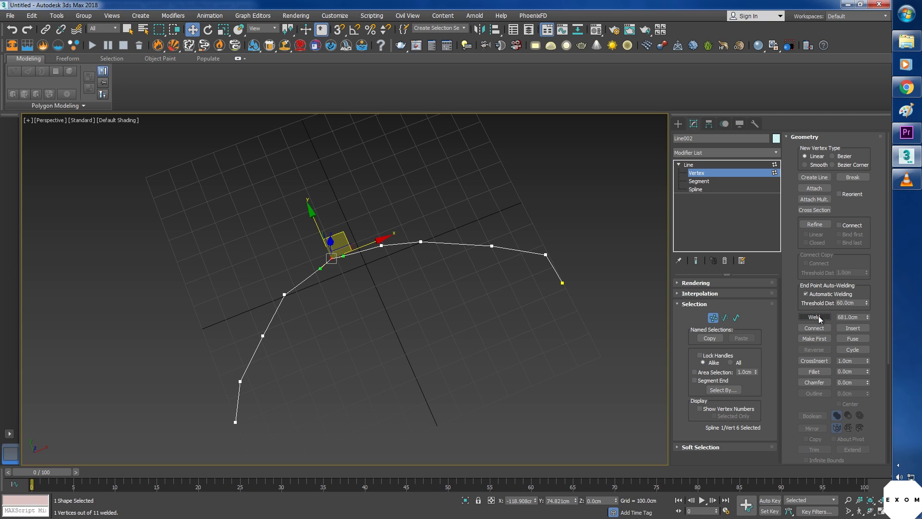
Step: Undo the weld of Line002's end vertices and activate Connect to bridge the gap between them
key(ctrl+z)
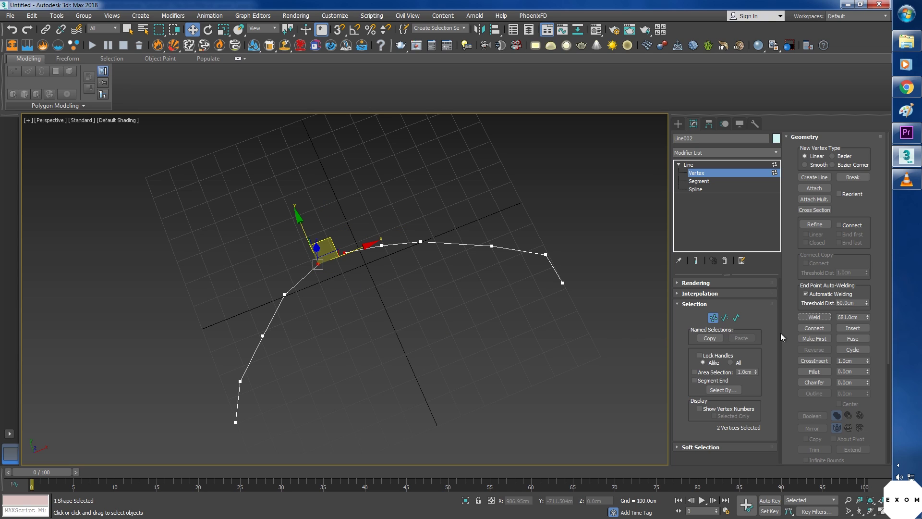
click(814, 329)
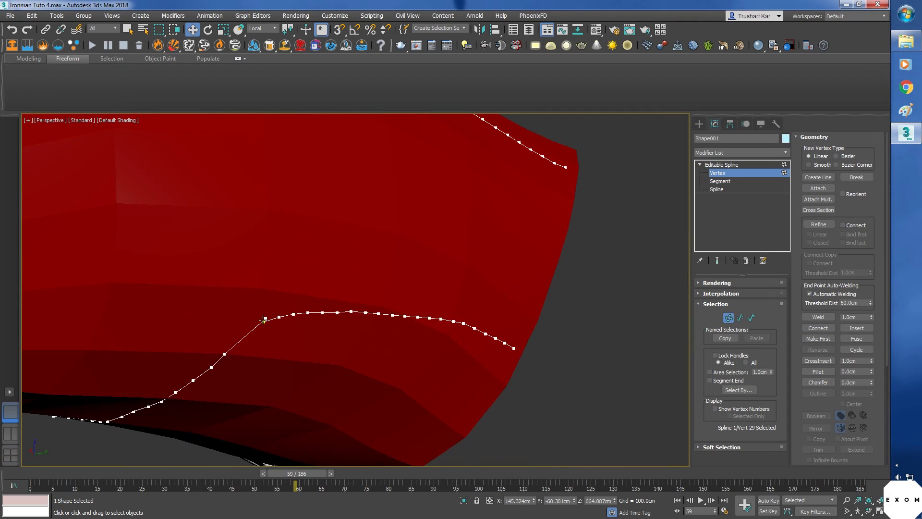
Step: In the Iron Man scene, select the surplus vertices along Shape001's dense splines from wrist to fingers, leaving single vertices unselected at intervals
middle_drag(266, 325, 295, 284)
drag(289, 261, 284, 259)
alt+middle_drag(290, 267, 319, 311)
drag(355, 305, 300, 272)
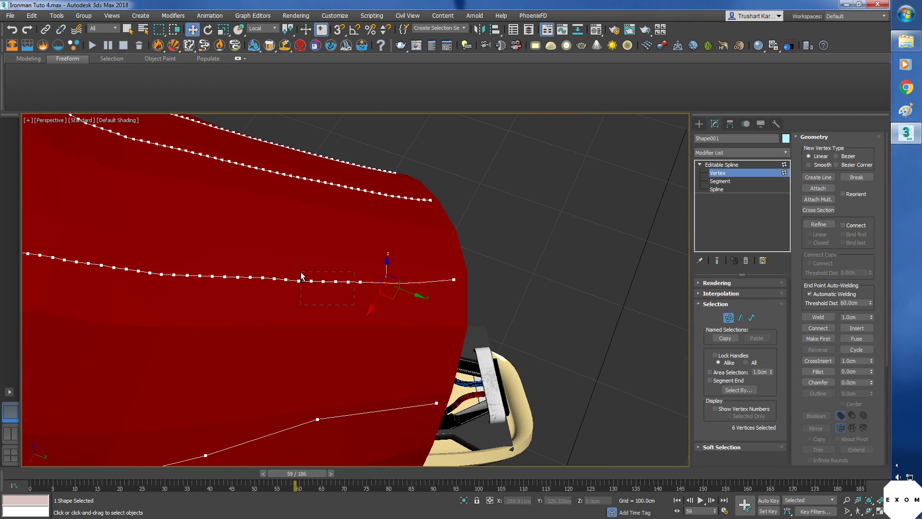
alt+middle_drag(301, 273, 346, 283)
drag(370, 267, 291, 217)
middle_drag(336, 254, 444, 323)
ctrl+drag(439, 292, 367, 224)
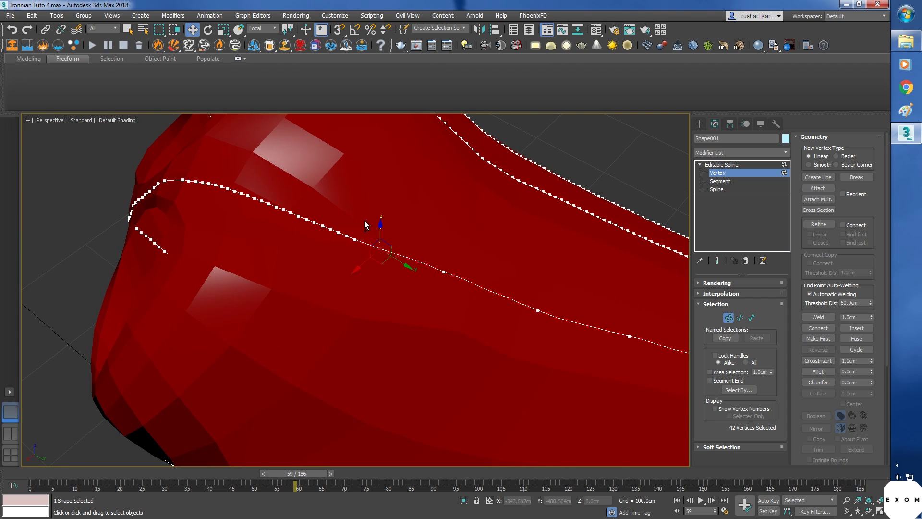
alt+middle_drag(367, 225, 441, 300)
ctrl+drag(436, 280, 382, 235)
alt+middle_drag(367, 255, 436, 315)
ctrl+drag(432, 313, 376, 285)
alt+middle_drag(376, 285, 408, 269)
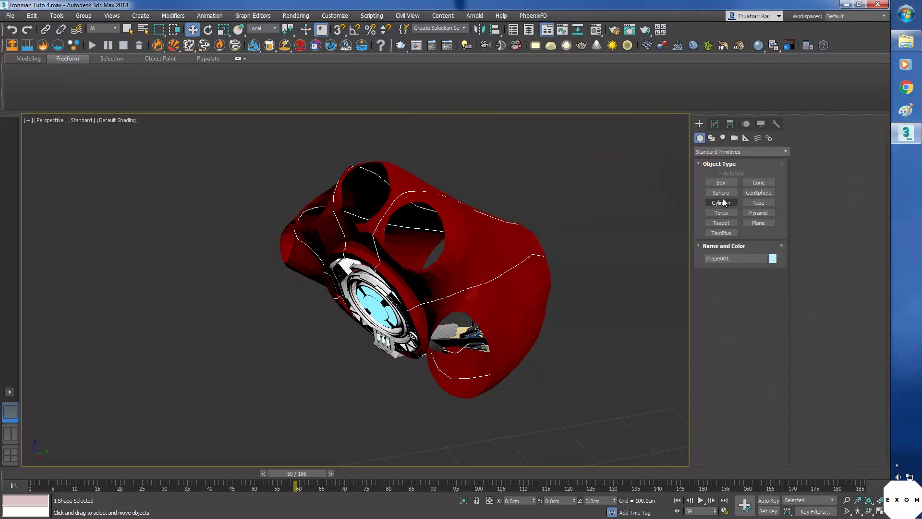
Step: Create a cylinder with a radius of about 13 cm on the grid in front of the palm
click(724, 203)
middle_drag(416, 387, 391, 333)
drag(332, 417, 342, 422)
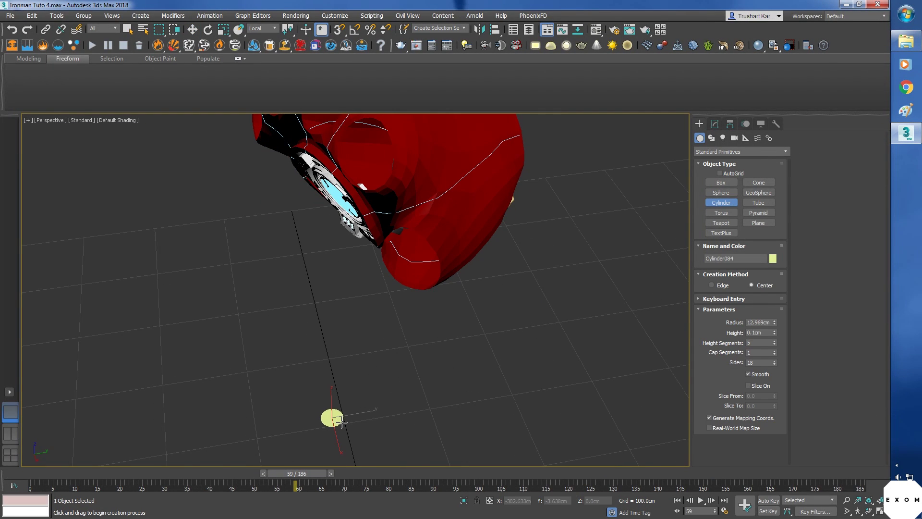
click(343, 400)
alt+middle_drag(343, 336, 376, 435)
key(w)
middle_drag(377, 372, 376, 318)
Step: Turn on Display Selected With Edged Faces for the perspective viewport
click(119, 122)
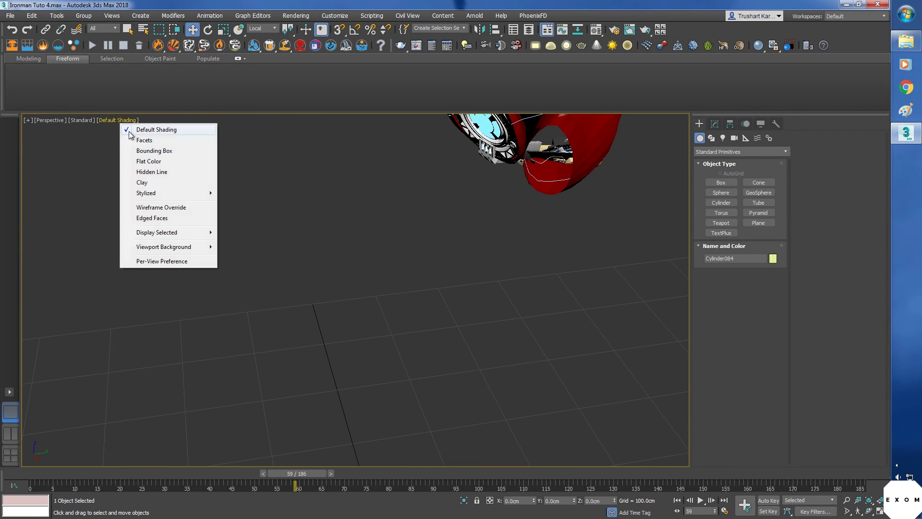
mouse_move(156, 229)
click(258, 234)
Step: Align the cylinder to the repulsor assembly in the palm
middle_drag(434, 322, 399, 261)
key(alt+a)
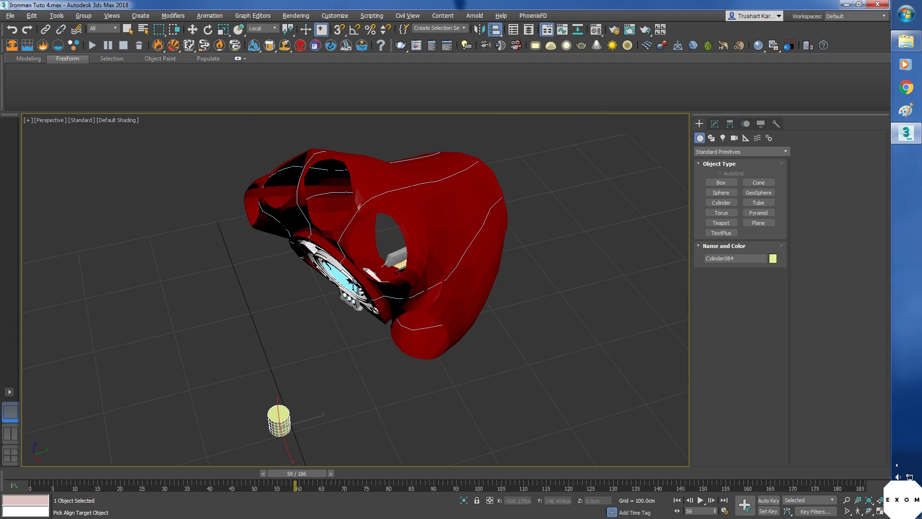
click(355, 286)
click(446, 343)
alt+middle_drag(447, 343, 365, 284)
Step: Shrink the cylinder to a 0.964 cm radius and 2.88 cm height and place it near the palm
click(714, 124)
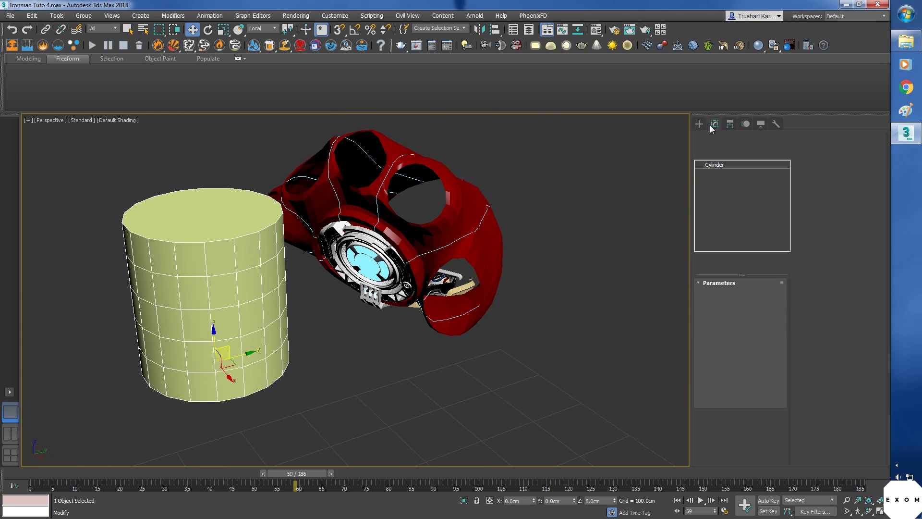
drag(774, 296, 773, 365)
alt+middle_drag(337, 336, 317, 343)
drag(269, 347, 354, 313)
mouse_move(379, 322)
alt+middle_down()
mouse_move(431, 333)
mouse_move(379, 325)
alt+middle_up()
scroll(430, 333, up, 2)
scroll(379, 325, up, 3)
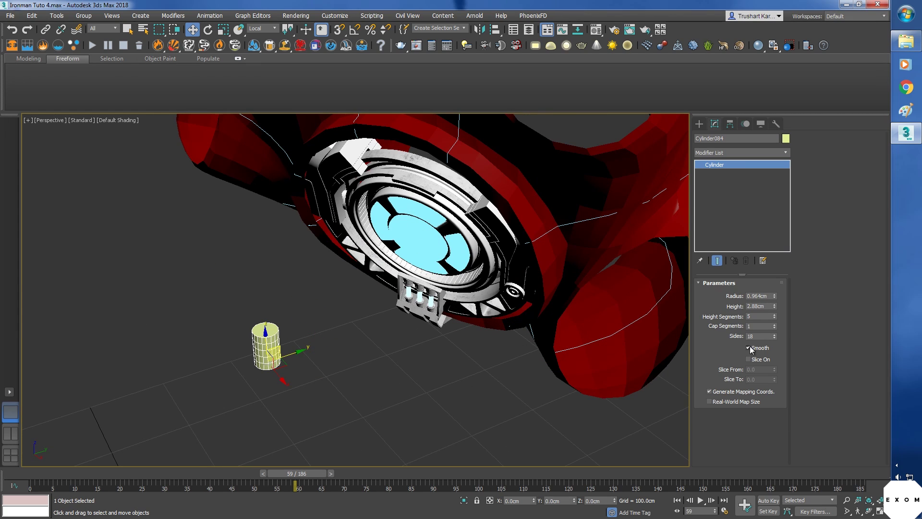
Step: Set the cylinder's height segments to 20 and its sides to 8
double_click(755, 317)
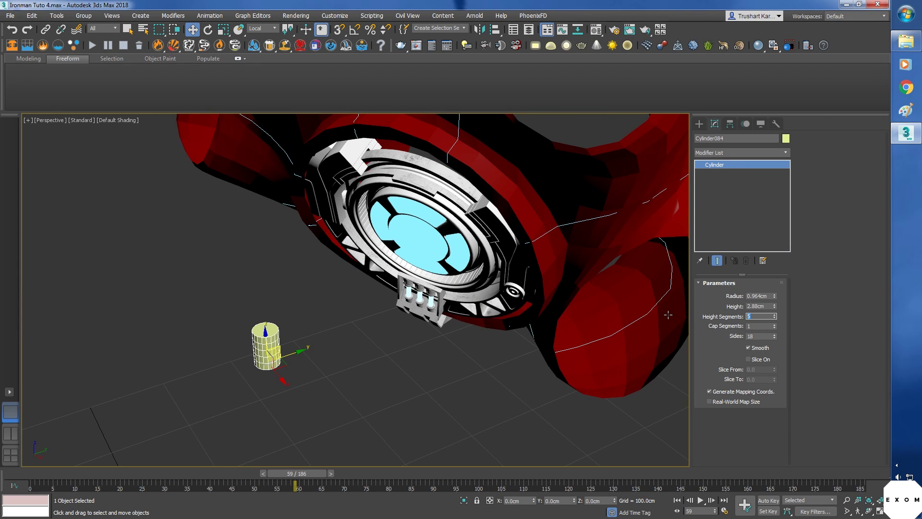
text(20)
key(Return)
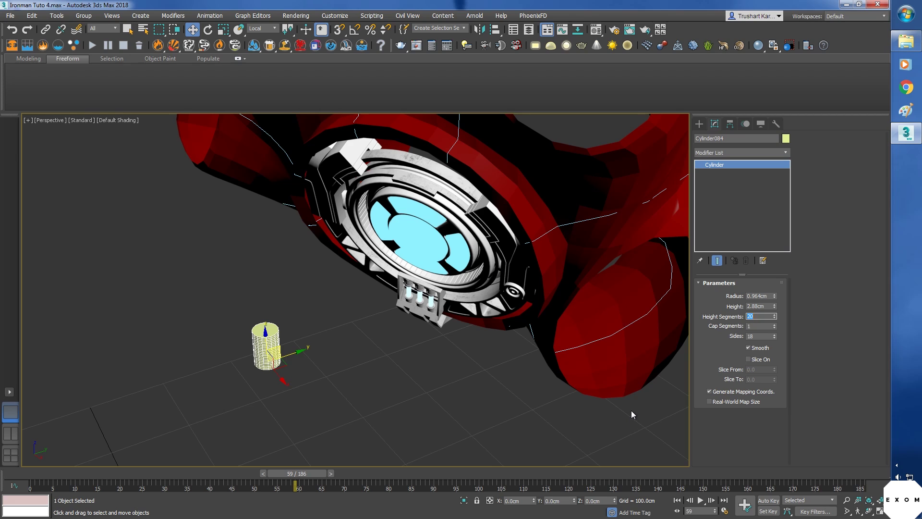
double_click(760, 336)
text(8)
key(Return)
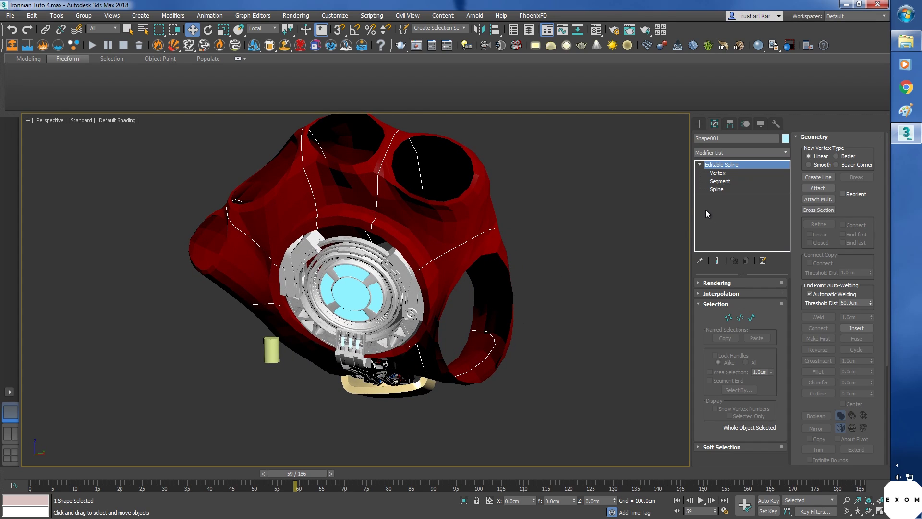
Step: Detach the spline near the hand's side opening from Shape001 as a separate shape named Shape002
click(716, 189)
alt+middle_drag(468, 390, 507, 429)
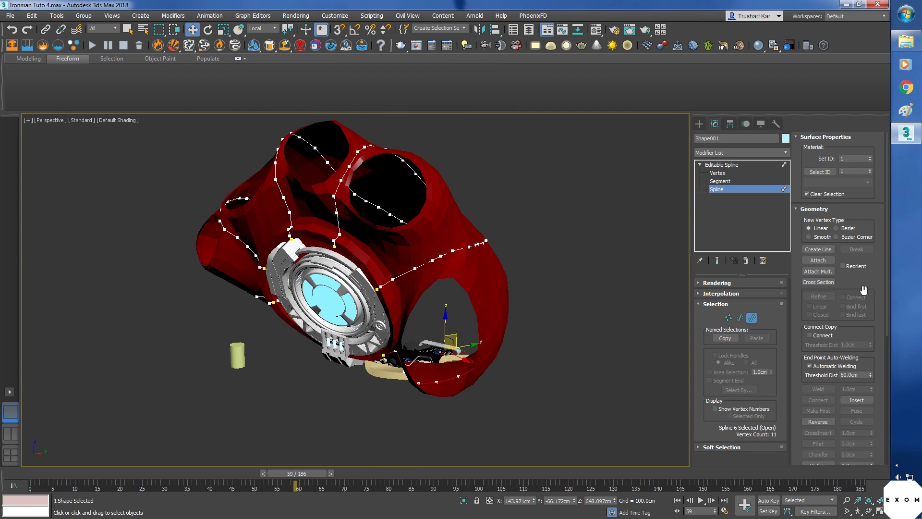
drag(801, 310, 859, 141)
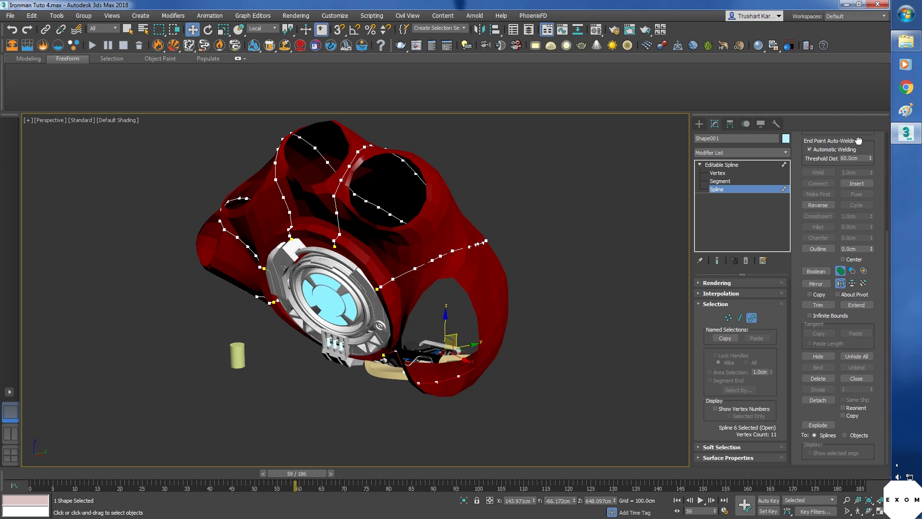
click(819, 401)
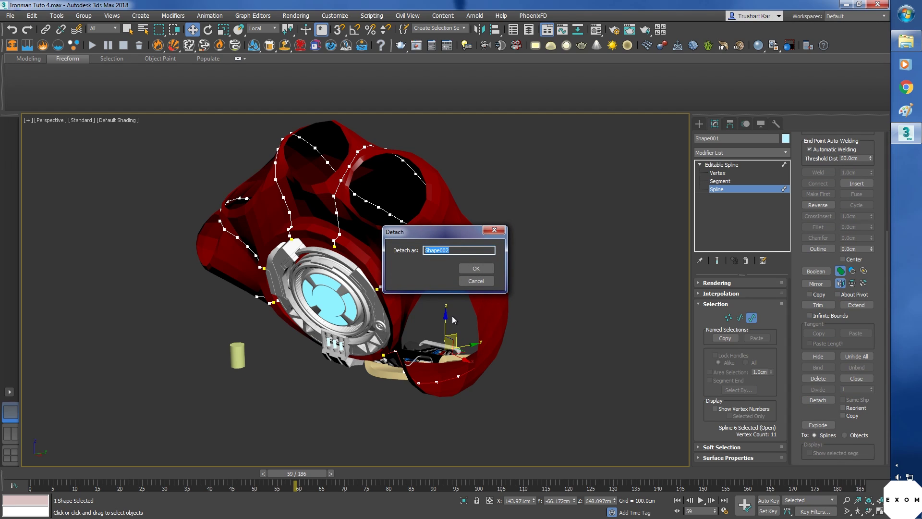
click(476, 269)
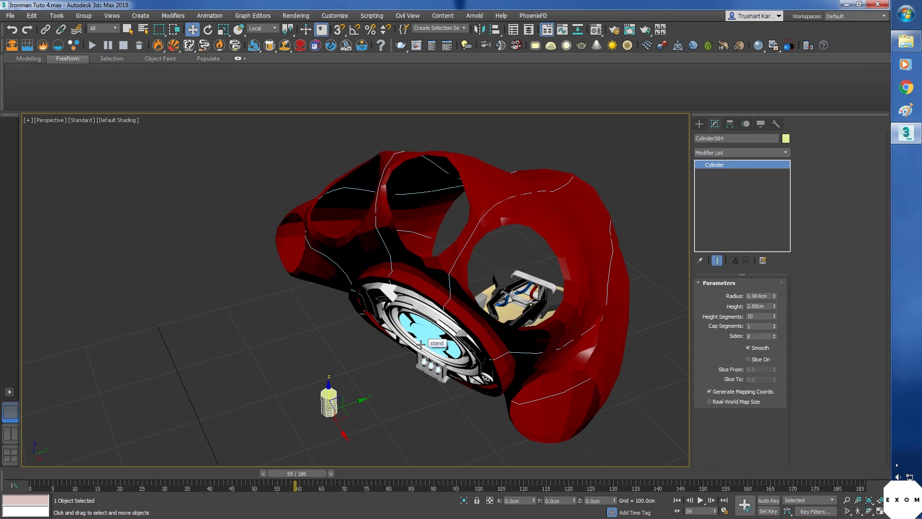
Step: Apply a PathDeform (WSM) modifier to the cylinder and pick the Shape004 spline between the palm and the large finger opening as its path
alt+middle_drag(475, 262, 535, 278)
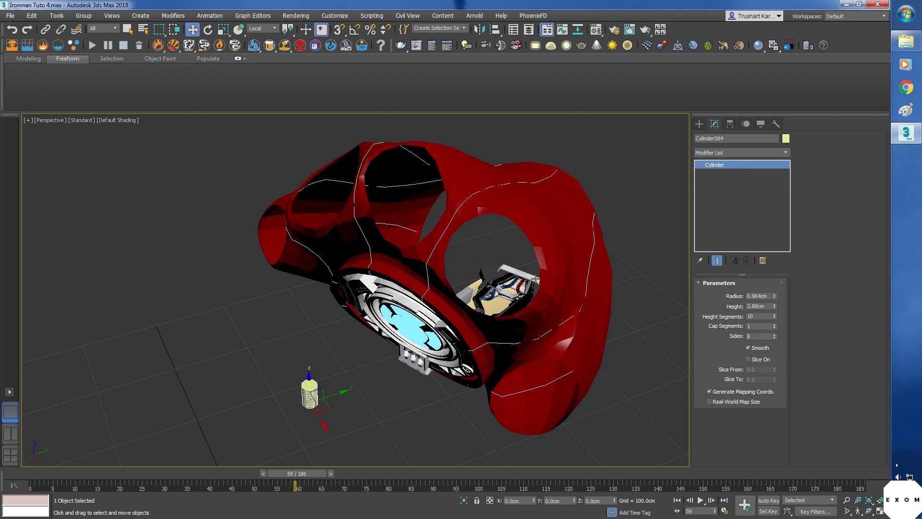
click(783, 151)
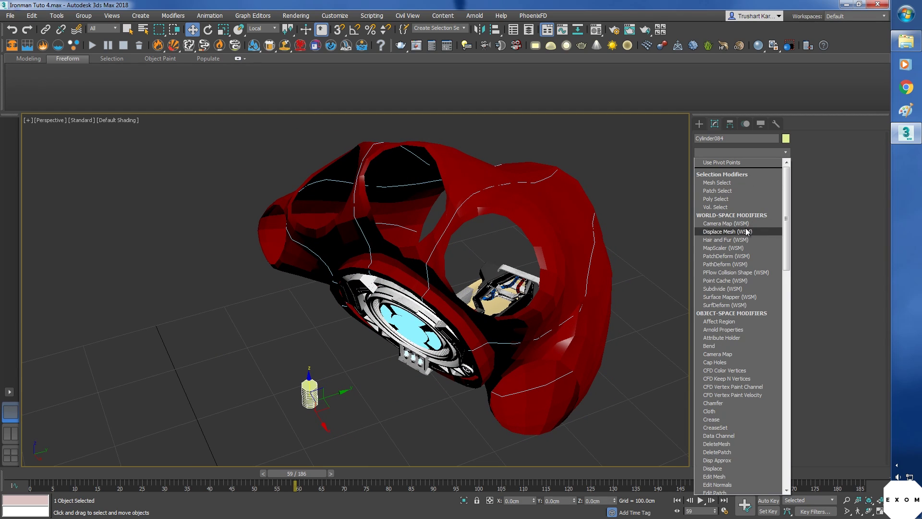
click(735, 264)
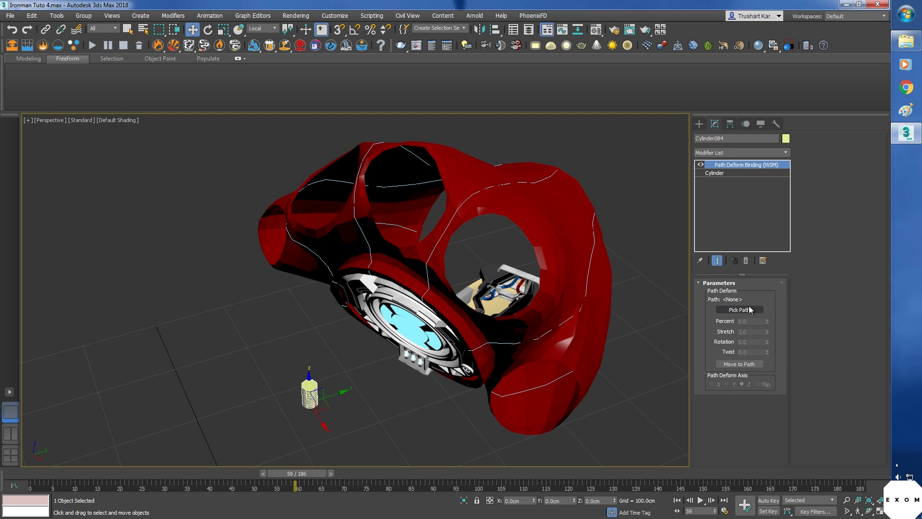
click(742, 309)
click(456, 210)
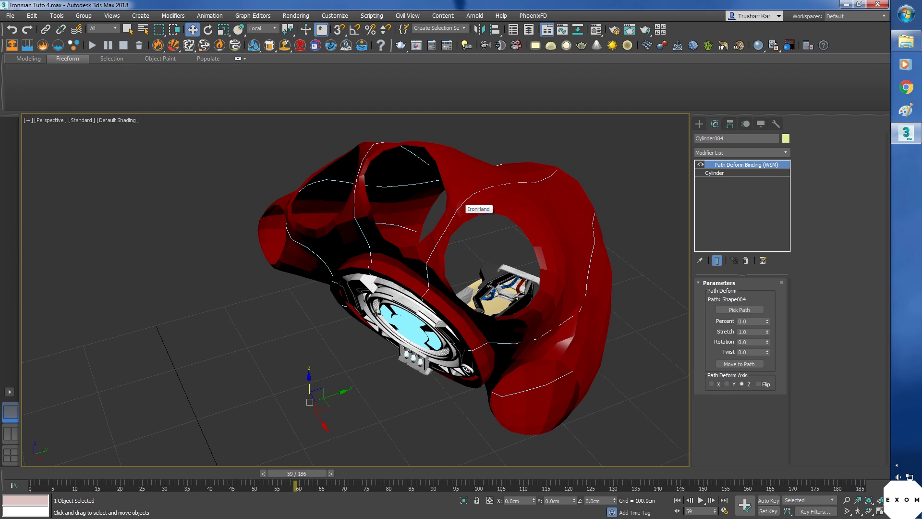
alt+middle_drag(421, 348, 447, 379)
scroll(425, 300, down, 6)
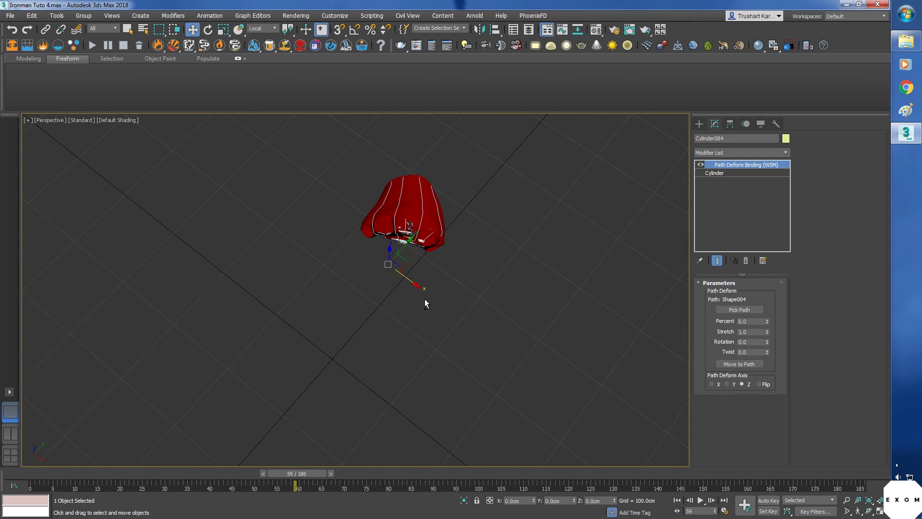
Step: Move the cylinder onto its Shape004 path at the palm
alt+middle_drag(425, 299, 370, 289)
alt+middle_drag(307, 228, 446, 336)
scroll(442, 307, up, 5)
click(732, 366)
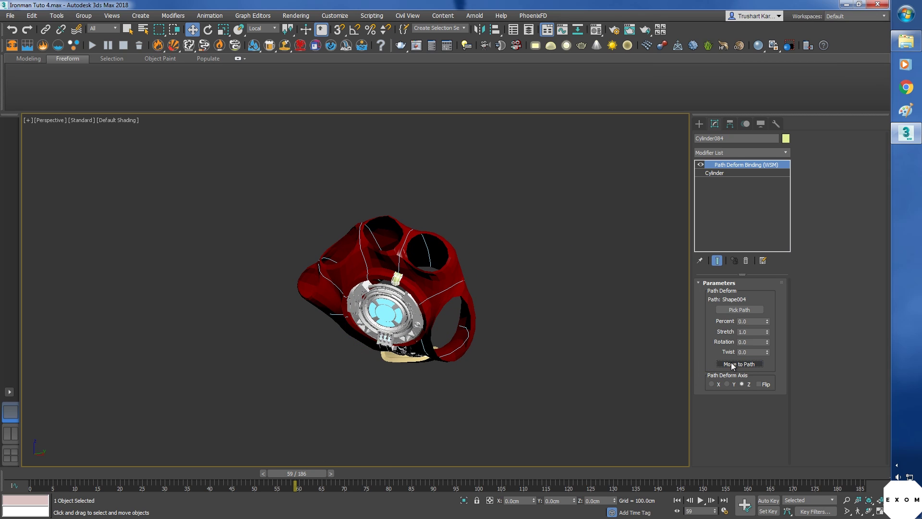
Step: Stretch the cylinder along the Shape004 spline up to the wrist, with a path deform stretch of 19.616
scroll(520, 342, up, 4)
middle_drag(521, 342, 497, 282)
middle_drag(413, 392, 494, 288)
scroll(382, 394, up, 3)
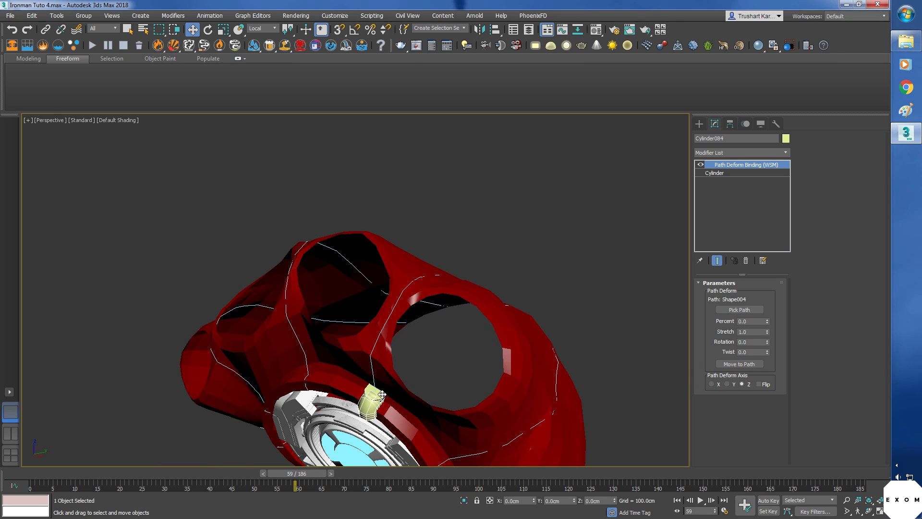
middle_drag(409, 393, 422, 378)
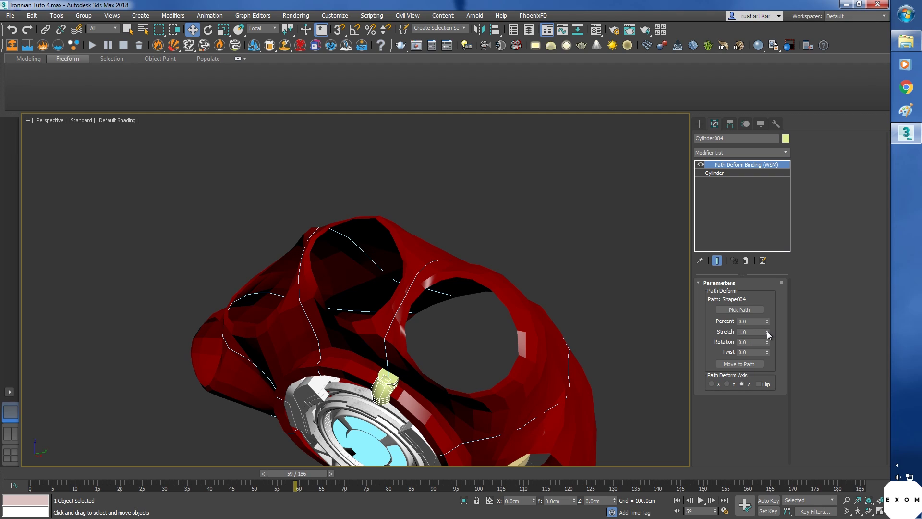
drag(768, 331, 856, 385)
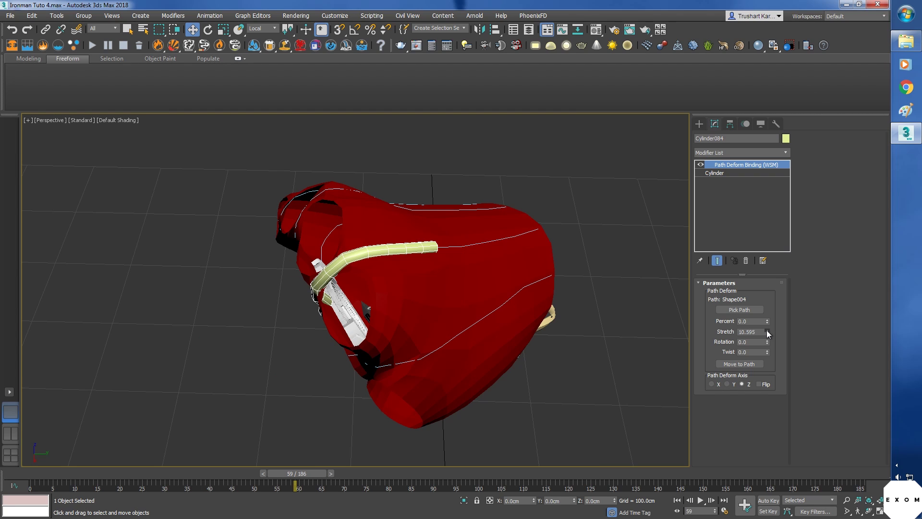
drag(768, 332, 774, 292)
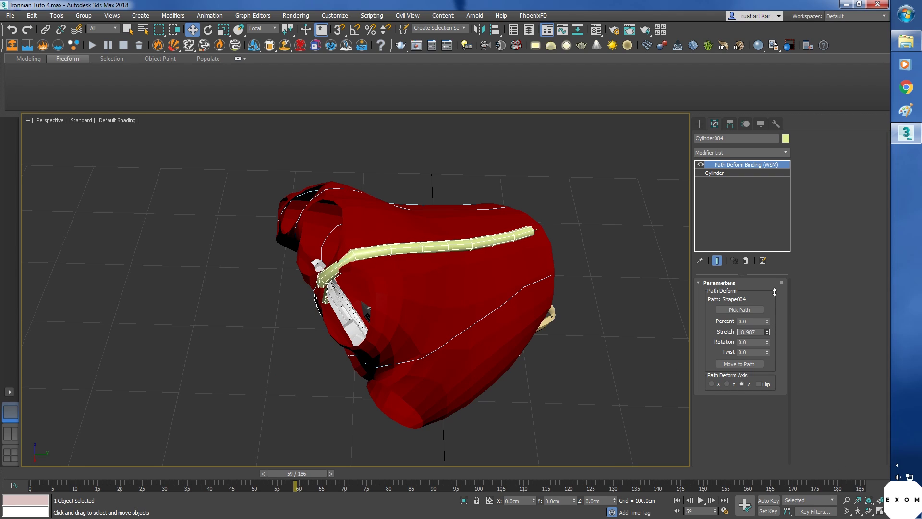
drag(774, 292, 775, 288)
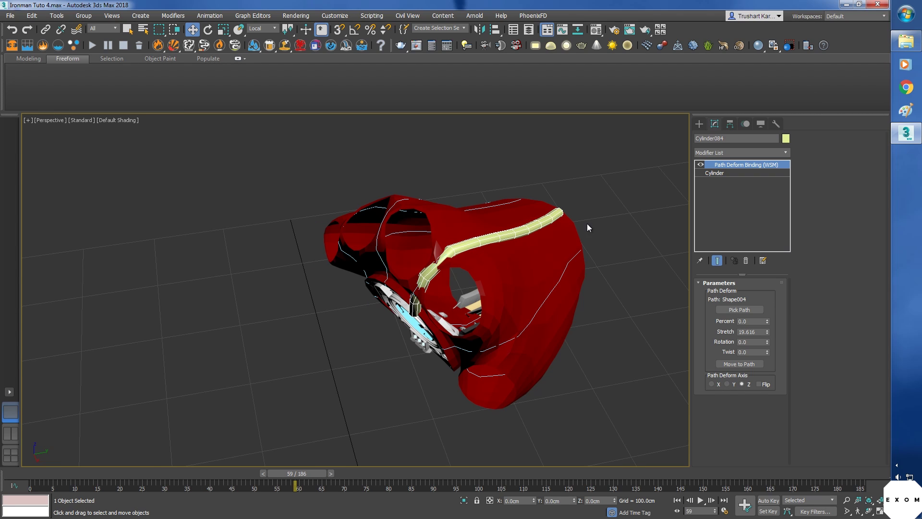
Step: Add a Taper modifier with amount -1 beneath the cylinder's path deform, switching the deform off while tapering and back on for the result
click(701, 165)
click(714, 173)
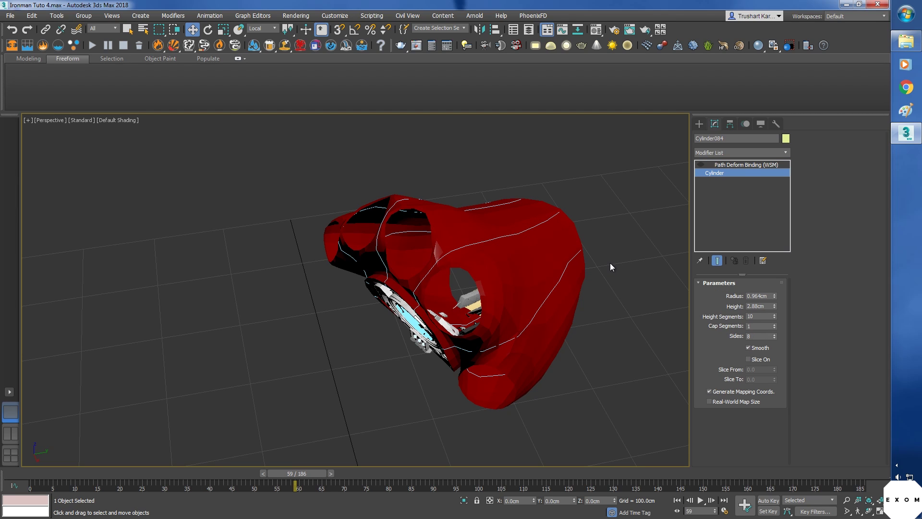
key(alt+q)
key(z)
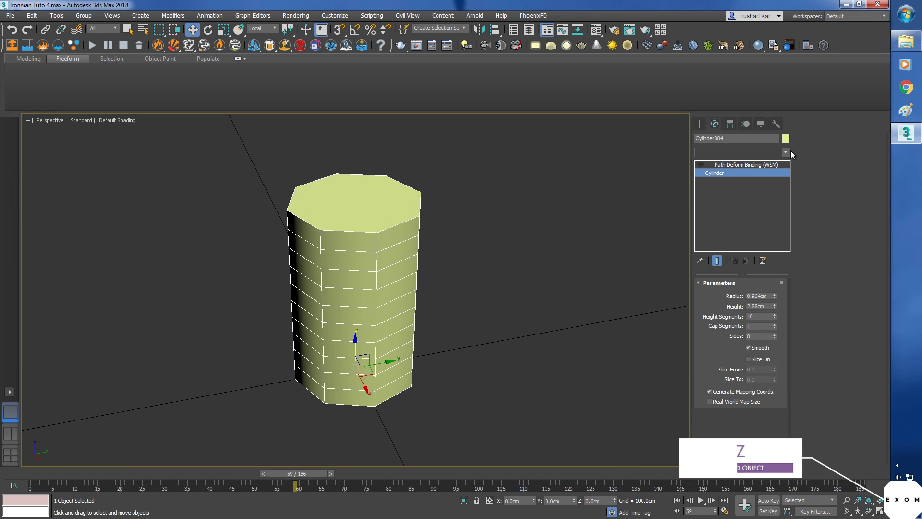
click(787, 152)
key(t)
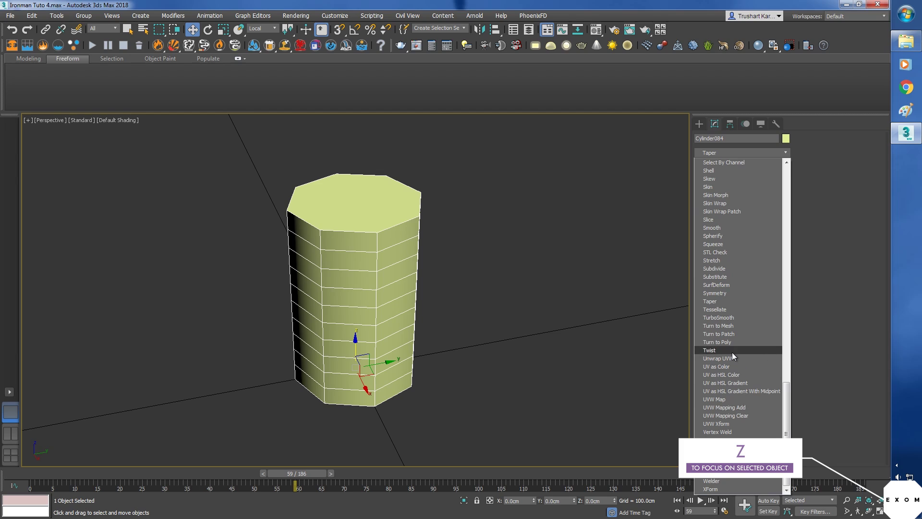
click(720, 301)
click(749, 301)
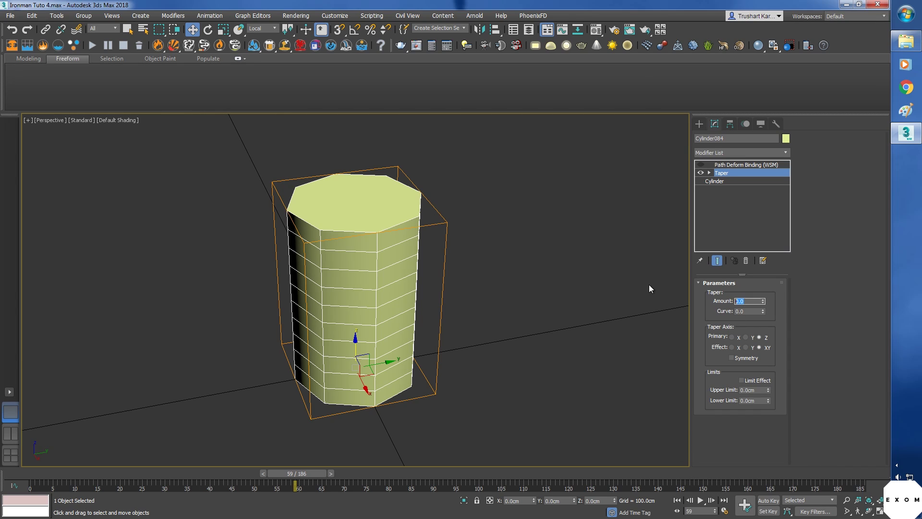
text(-1)
key(Return)
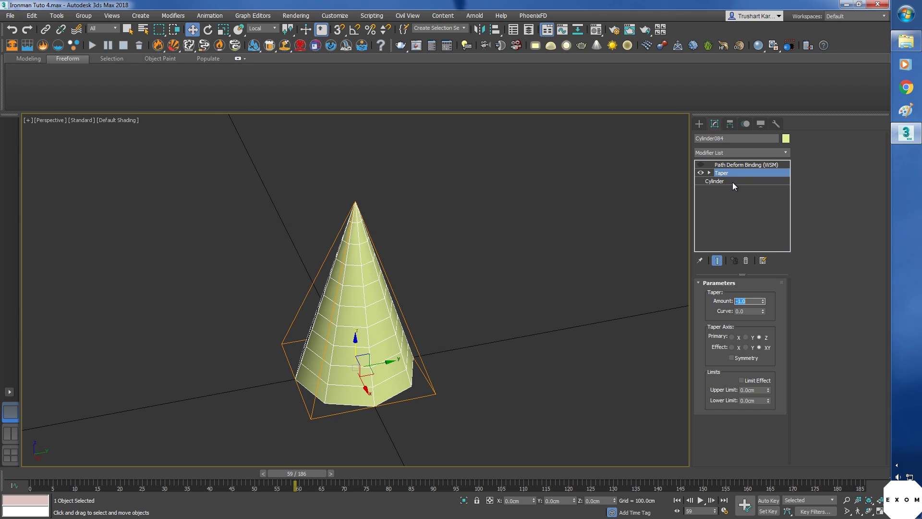
click(732, 165)
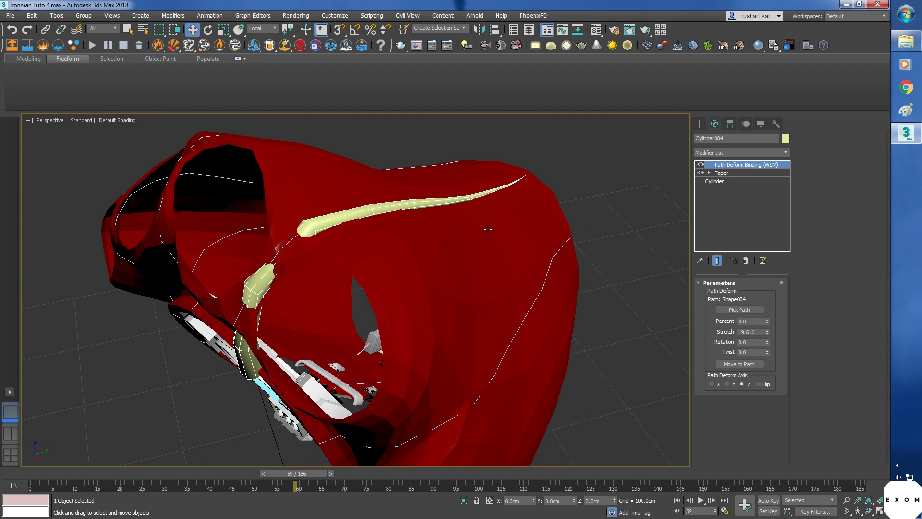
Step: Disable the cylinder's Taper modifier and reset its path deform stretch to 0
middle_drag(488, 229, 490, 240)
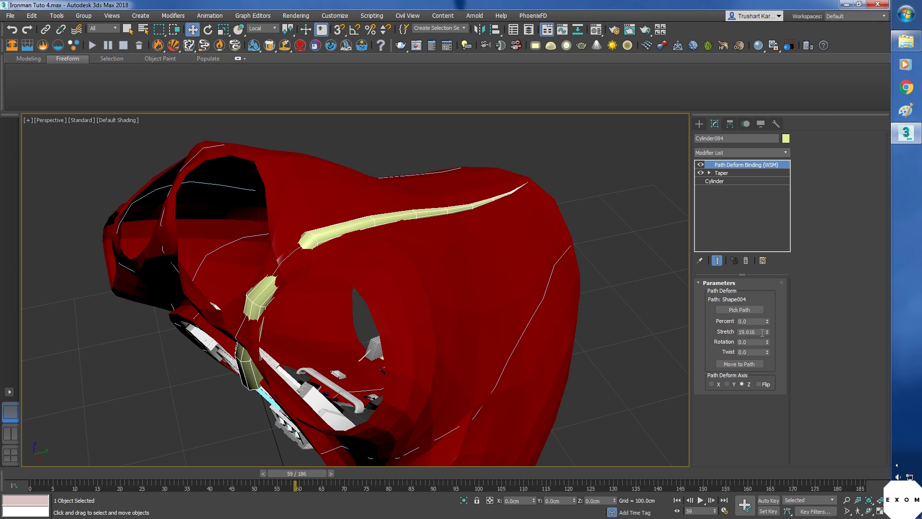
mouse_move(767, 332)
mouse_down()
mouse_move(763, 366)
mouse_move(770, 332)
mouse_up()
alt+middle_drag(540, 223, 564, 248)
click(701, 173)
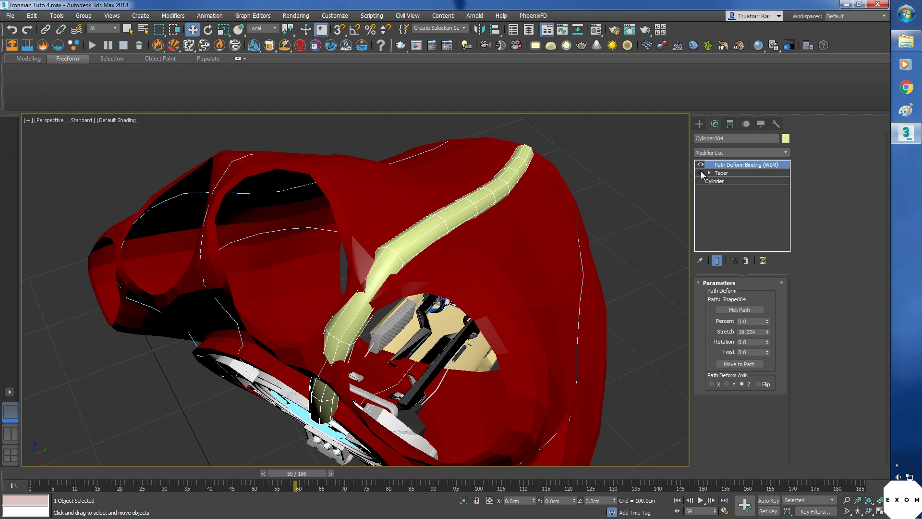
middle_drag(547, 303, 533, 236)
scroll(533, 236, down, 4)
right_click(768, 332)
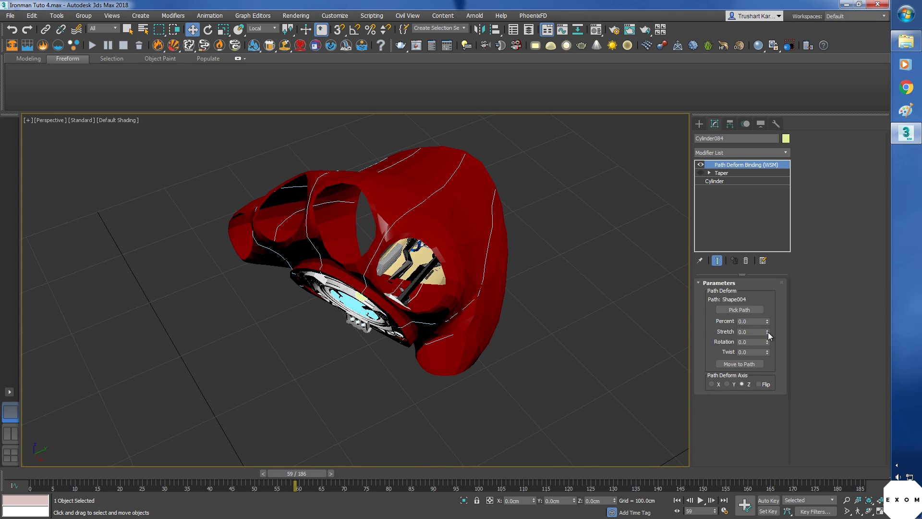
Step: Use the cylinder as the Mesh Object volume in IronHand's Vol. Select modifier, and test the reveal by varying the cylinder's stretch
click(385, 315)
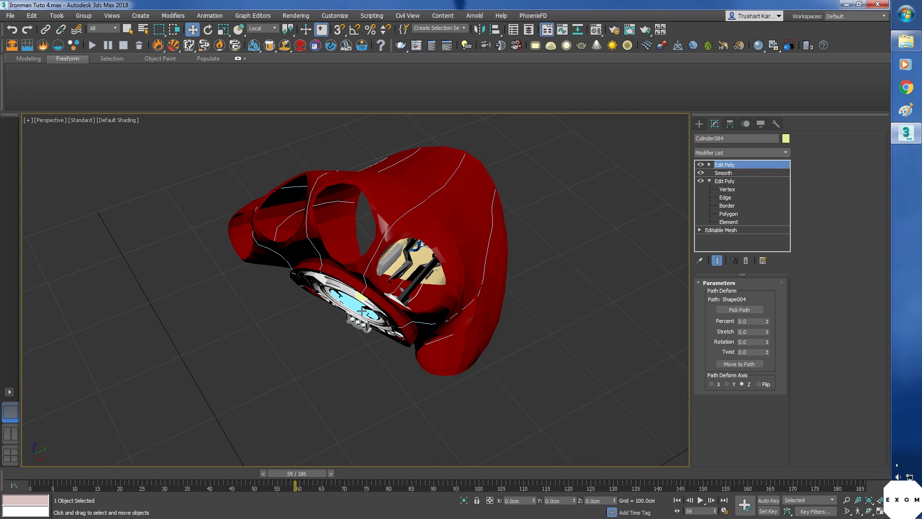
alt+middle_drag(389, 312, 447, 274)
scroll(352, 267, up, 7)
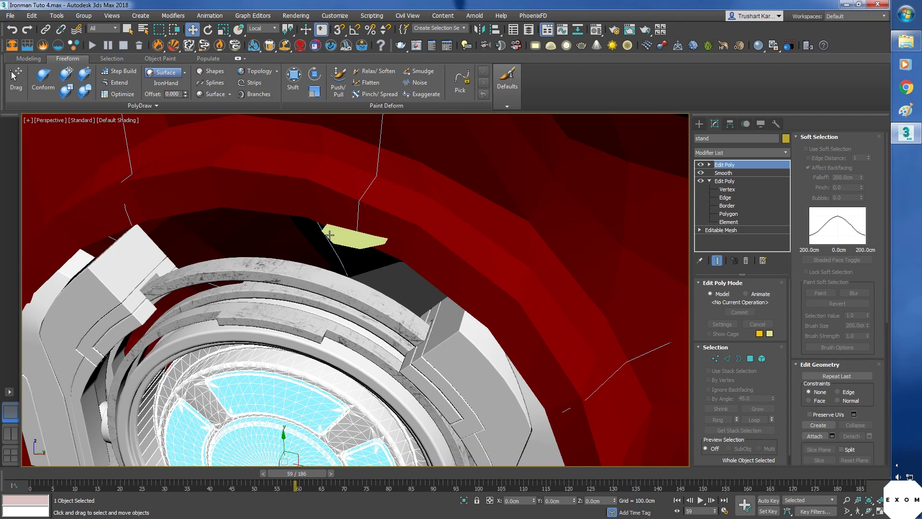
middle_drag(352, 243, 462, 216)
alt+middle_drag(388, 239, 396, 246)
middle_drag(526, 255, 422, 244)
scroll(422, 244, down, 3)
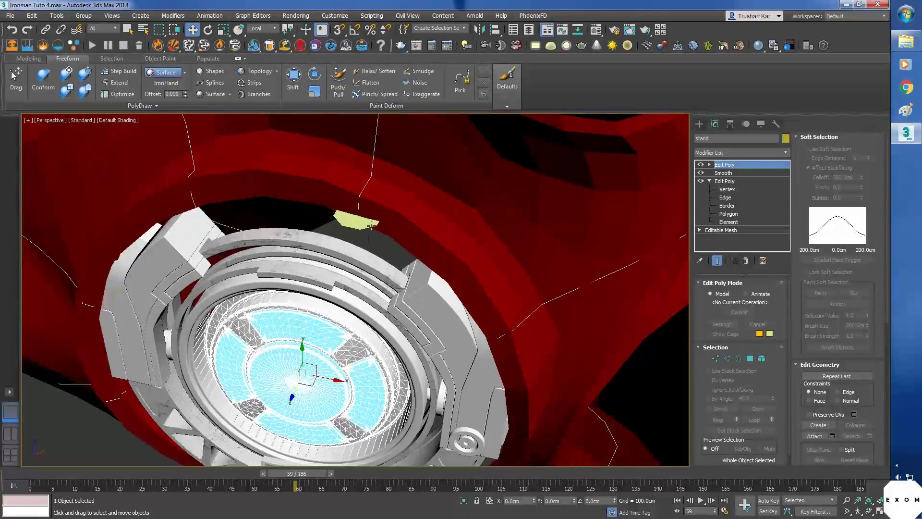
click(408, 219)
click(736, 172)
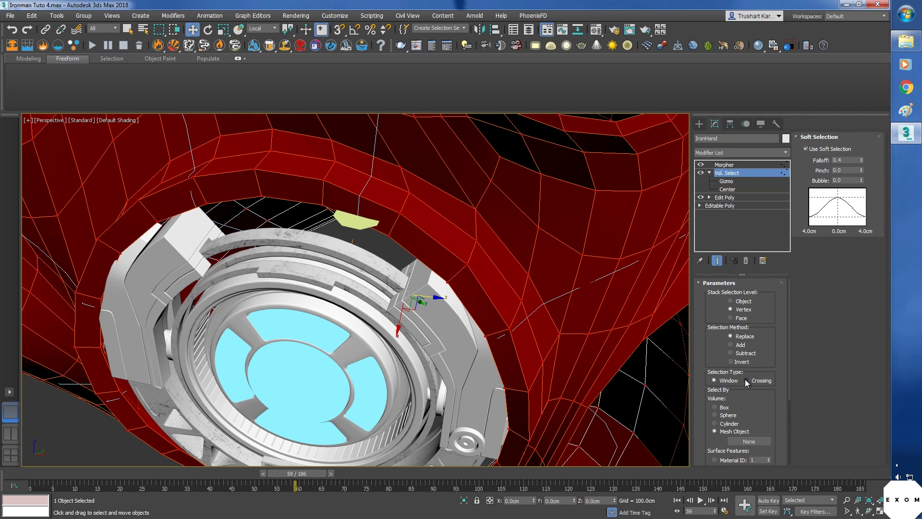
click(749, 441)
click(353, 225)
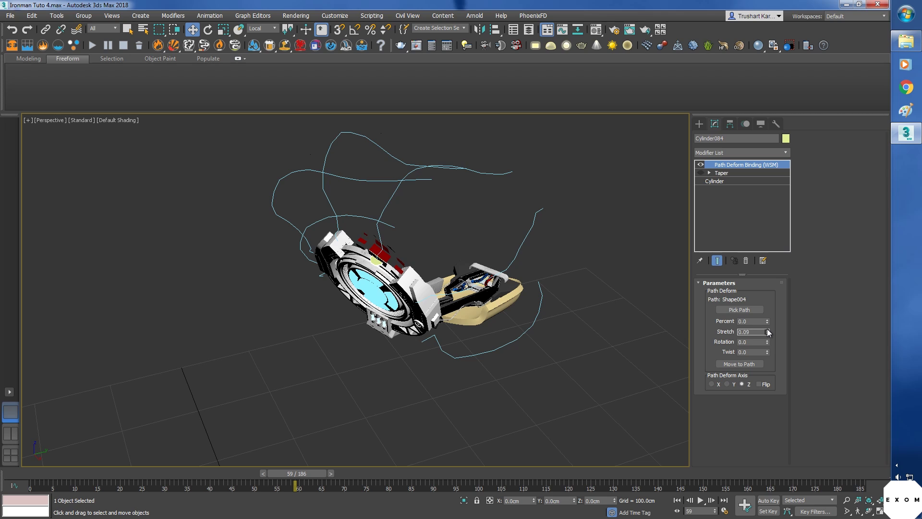
drag(767, 331, 312, 456)
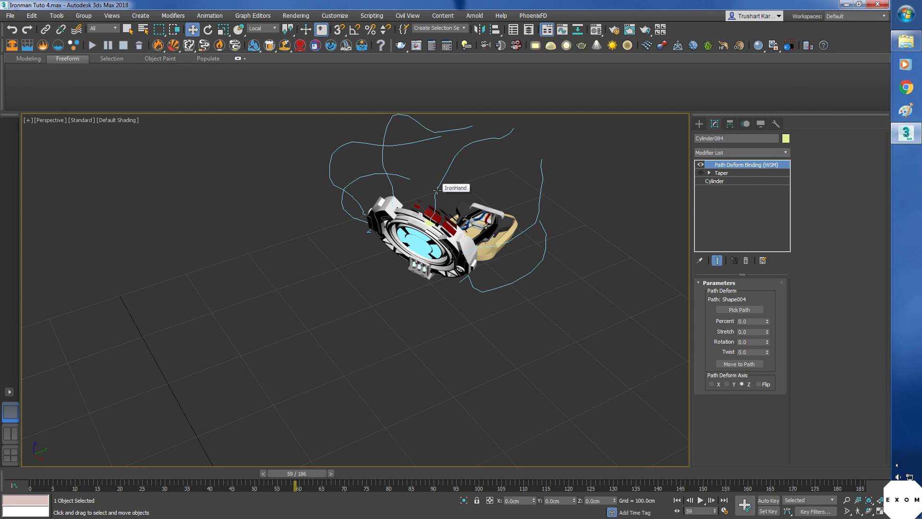
Step: Disable the Vol. Select modifier on IronHand so the whole hand mesh is shown
click(437, 190)
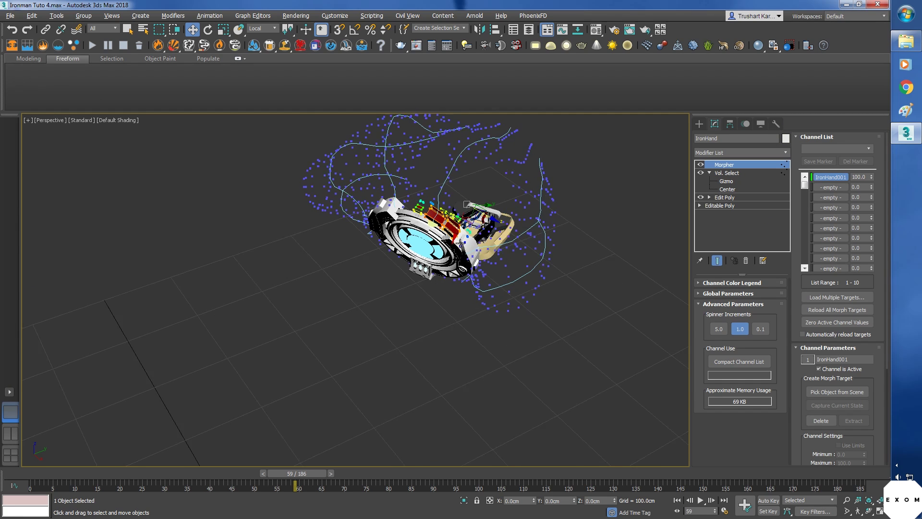
mouse_move(436, 189)
alt+middle_down()
mouse_move(463, 207)
mouse_move(422, 250)
alt+middle_up()
click(701, 173)
mouse_move(392, 296)
middle_down()
mouse_move(418, 278)
mouse_move(377, 263)
middle_up()
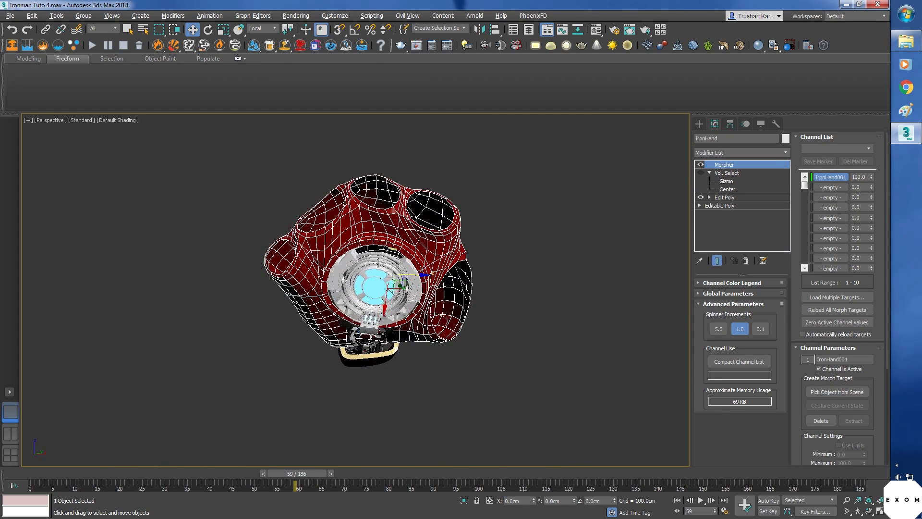
scroll(391, 235, up, 3)
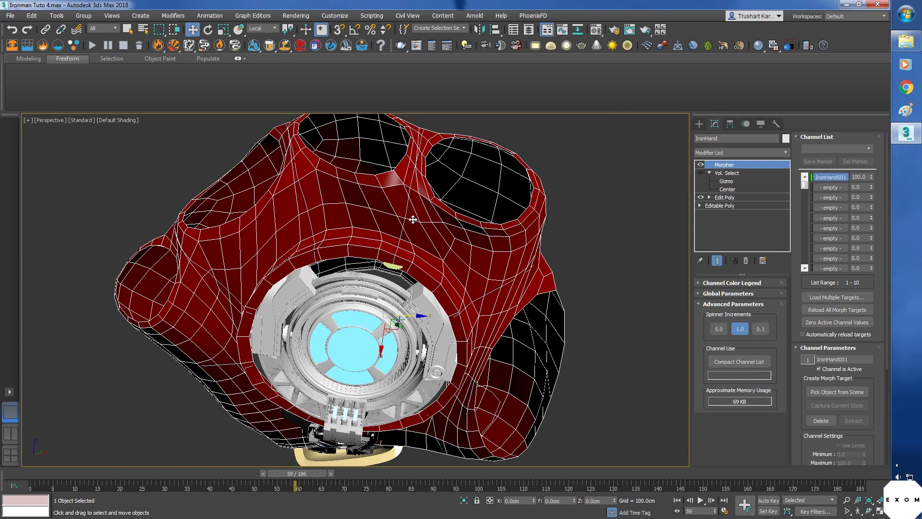
Step: Align the palm-end vertex of the Shape004 spline to the centre of the round palm device
click(406, 215)
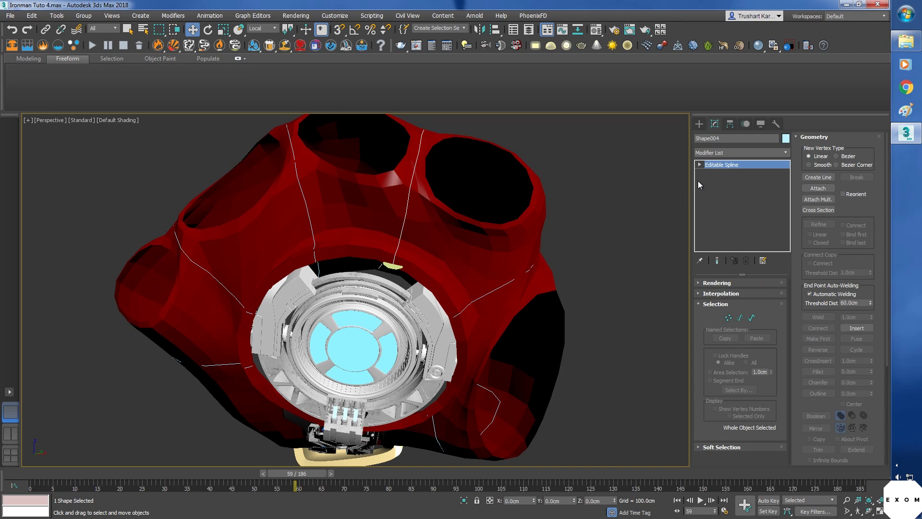
click(699, 165)
click(716, 173)
alt+middle_drag(407, 318, 441, 289)
click(428, 228)
key(alt+a)
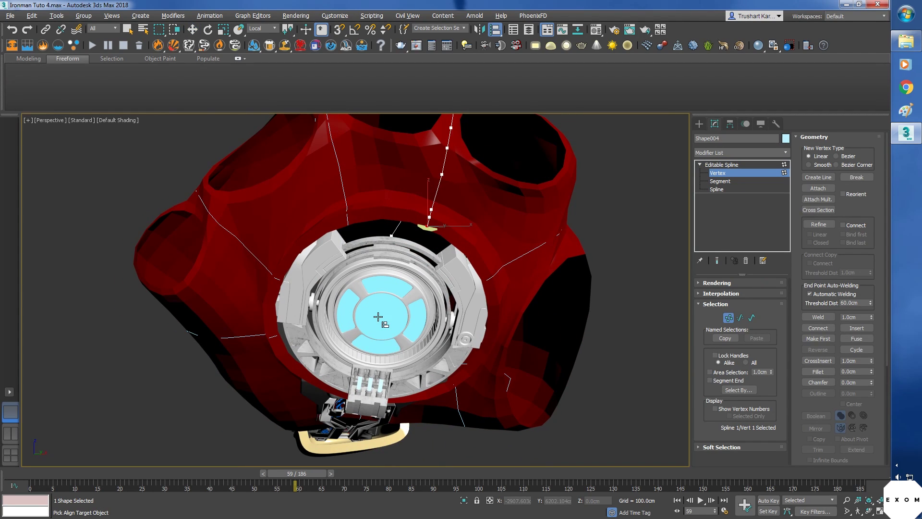
click(378, 319)
click(448, 342)
alt+middle_drag(448, 341, 417, 352)
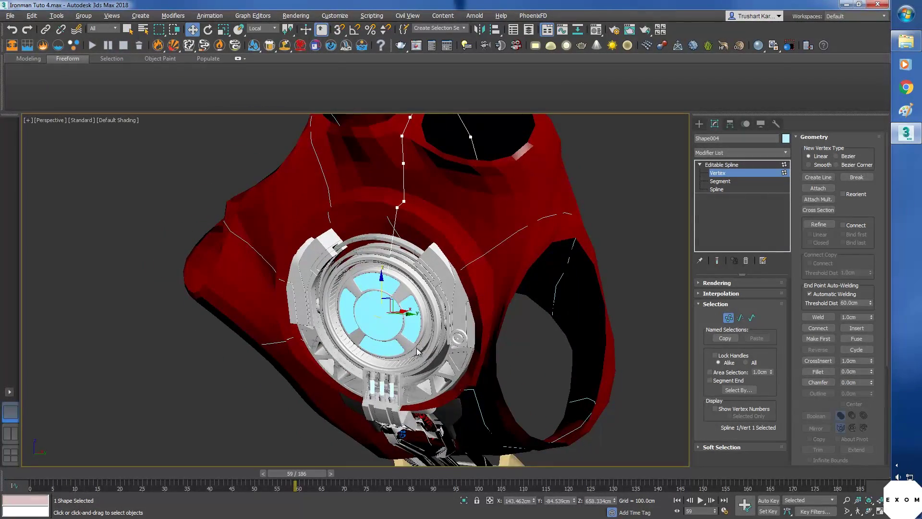
click(723, 165)
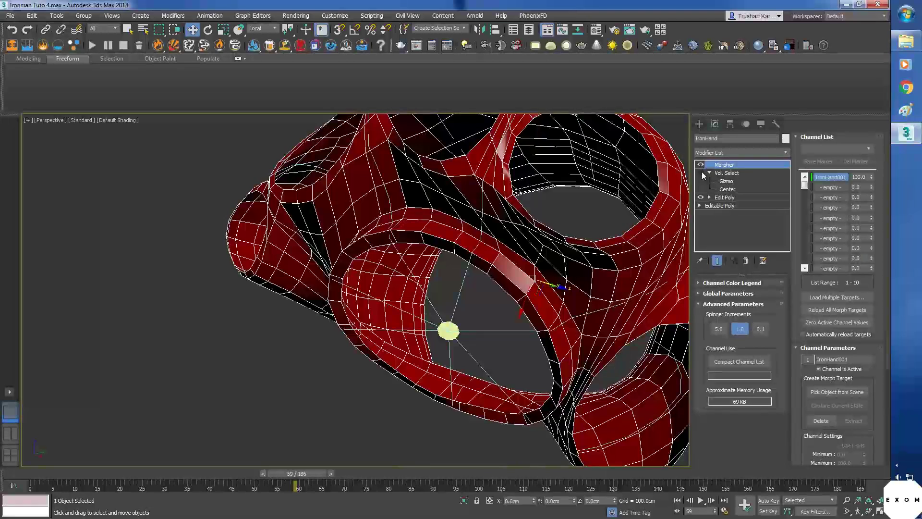
Step: Re-enable Vol. Select on IronHand and set the cylinder's path deform stretch to 24.87
click(701, 172)
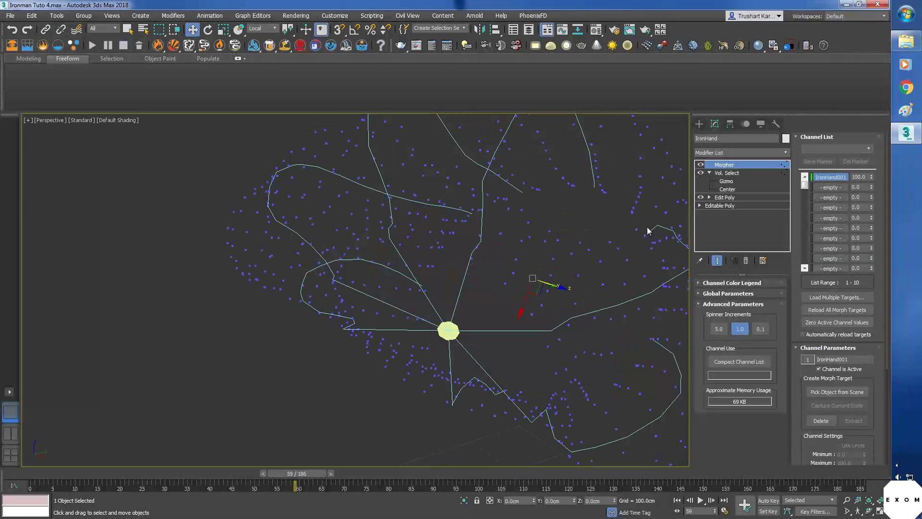
click(448, 339)
drag(768, 330, 216, 34)
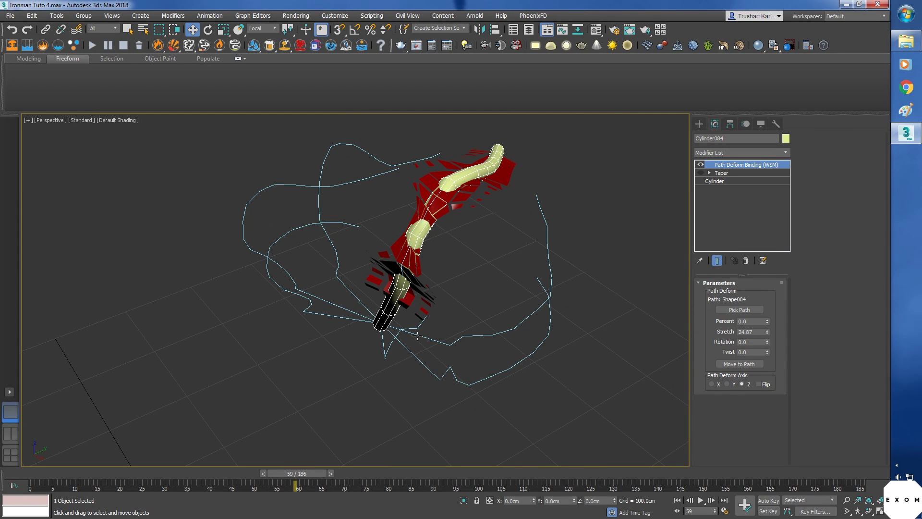
Step: Clone the path-deformed cylinder in place as an instance
key(ctrl+v)
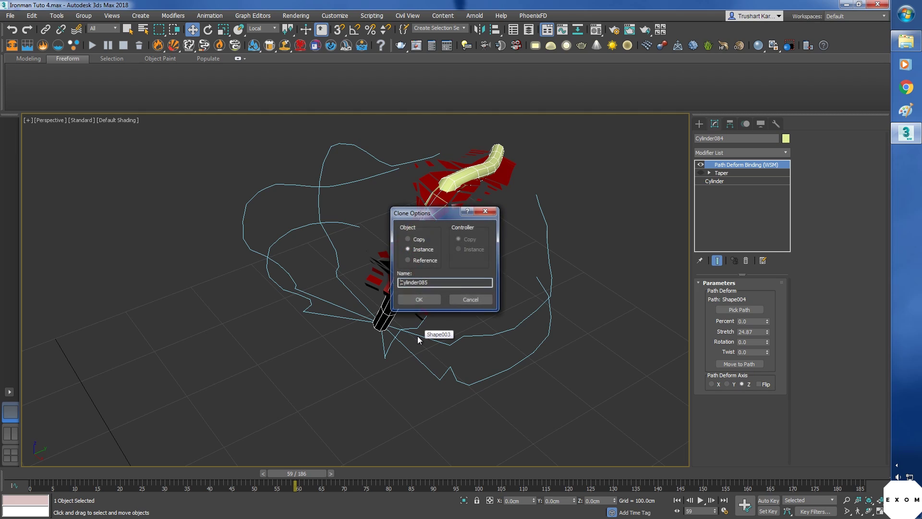
click(415, 242)
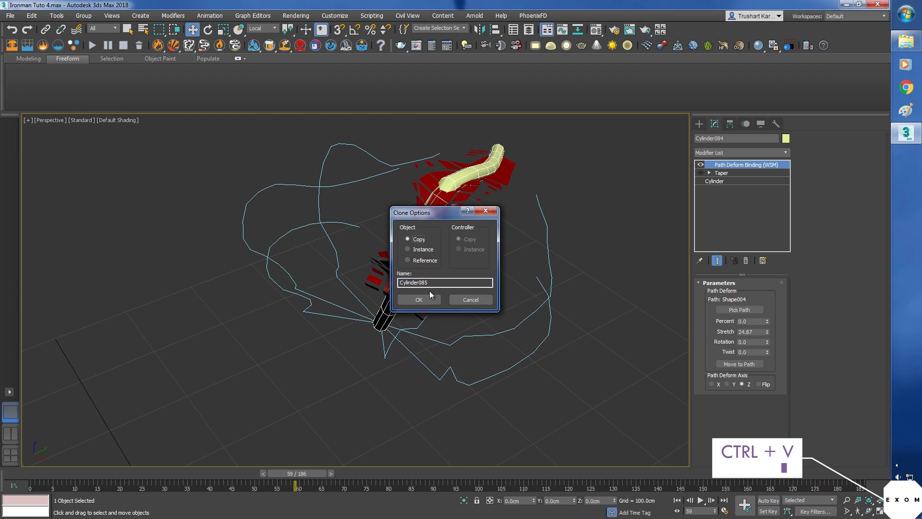
click(417, 249)
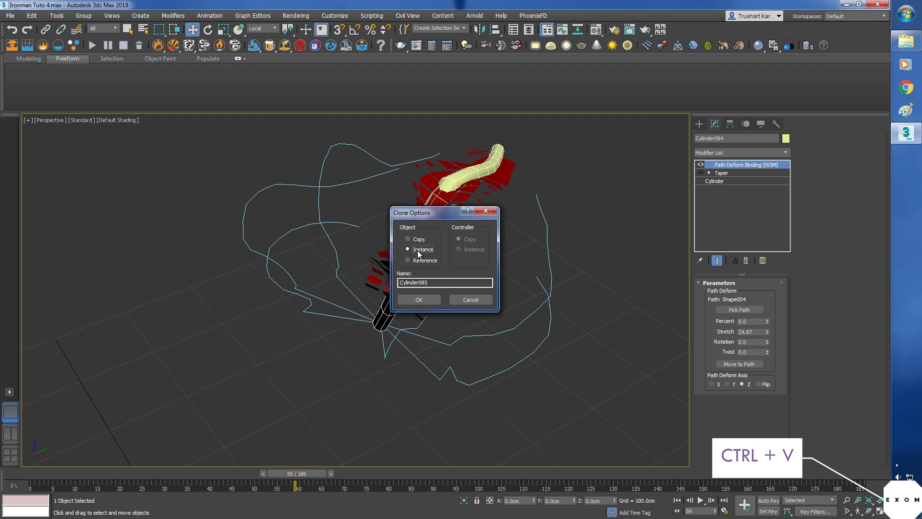
click(420, 299)
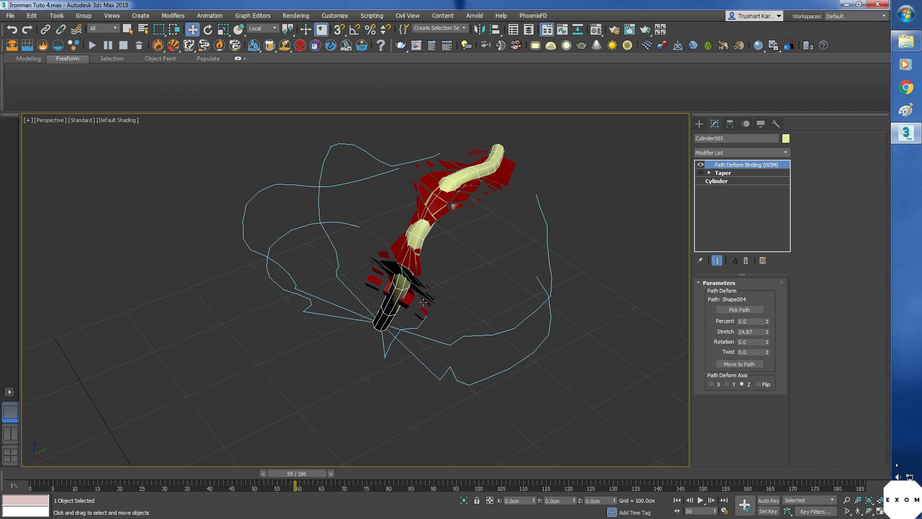
Step: Assign the Shape003 spline as the path of the cloned cylinder and unhide all objects in the scene
click(728, 309)
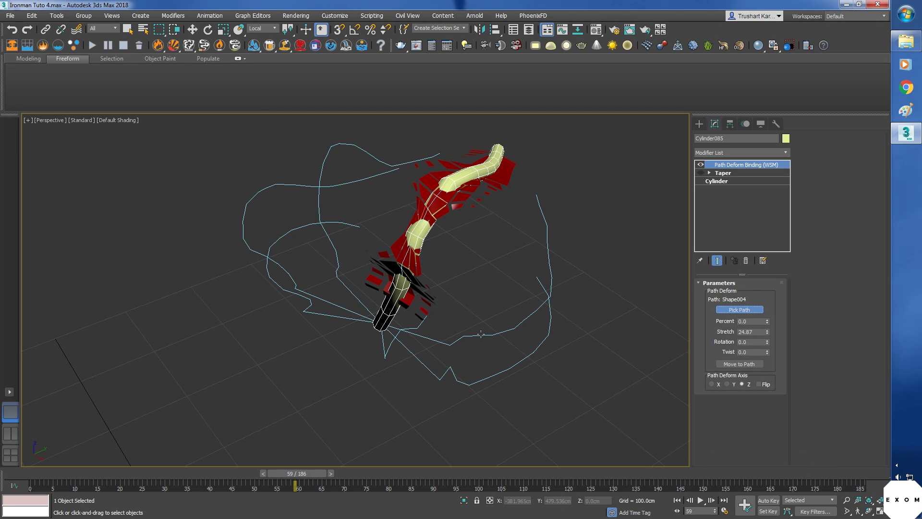
click(481, 333)
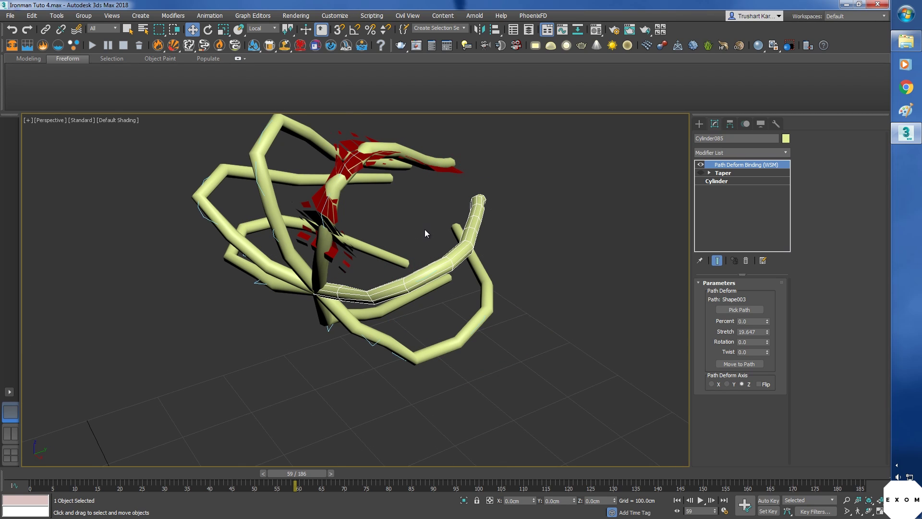
right_click(424, 229)
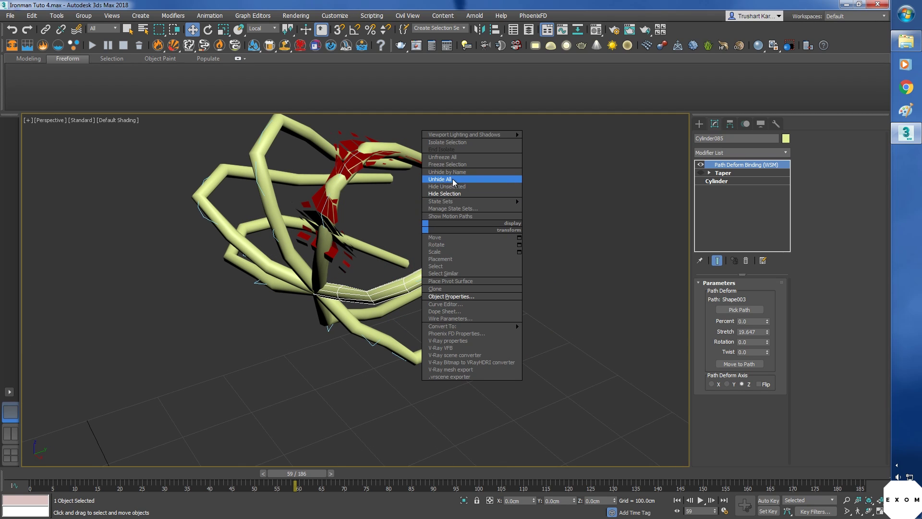
click(452, 179)
Step: Reset the path deform stretch of Cylinder084 to 0
click(487, 292)
alt+middle_drag(481, 289, 456, 276)
scroll(432, 336, up, 3)
drag(302, 474, 257, 481)
key(ctrl+z)
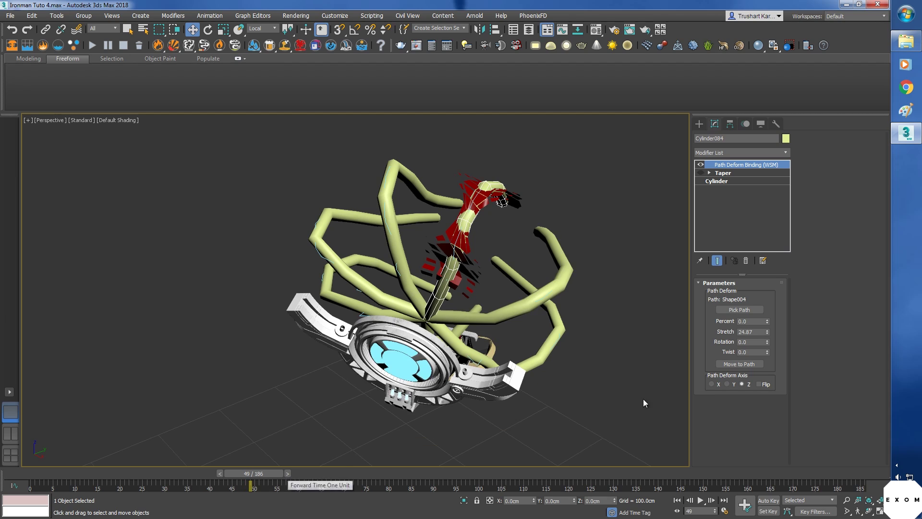
right_click(767, 334)
Step: With Auto Key on at frame 70, set the path deform stretch of Cylinder084 to 24
drag(266, 474, 358, 477)
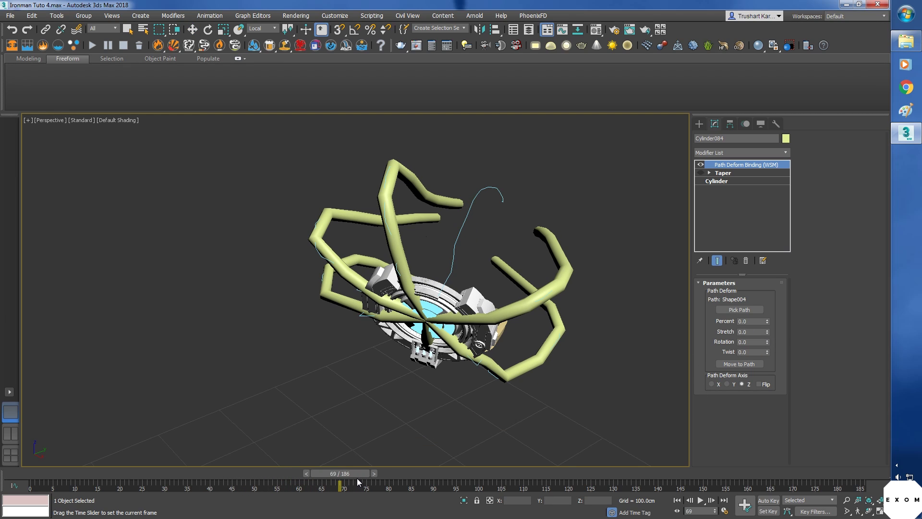
click(768, 500)
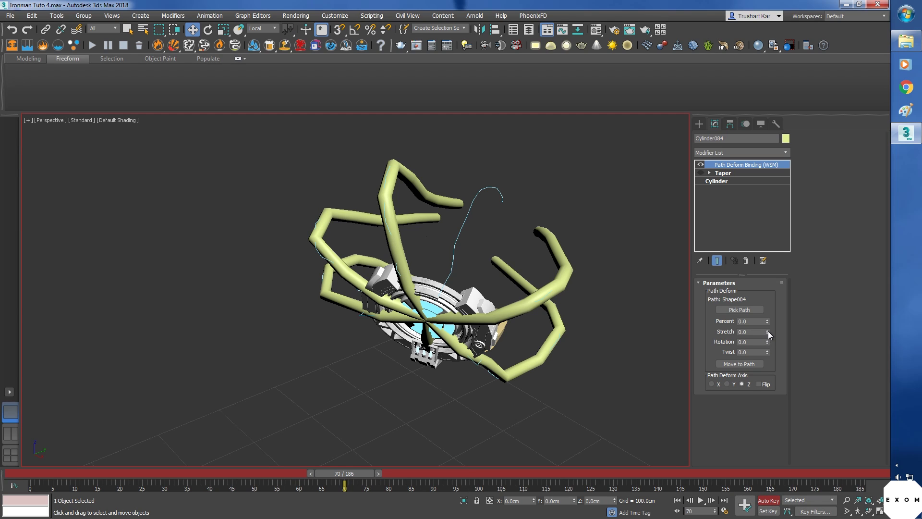
drag(768, 331, 768, 327)
key(Return)
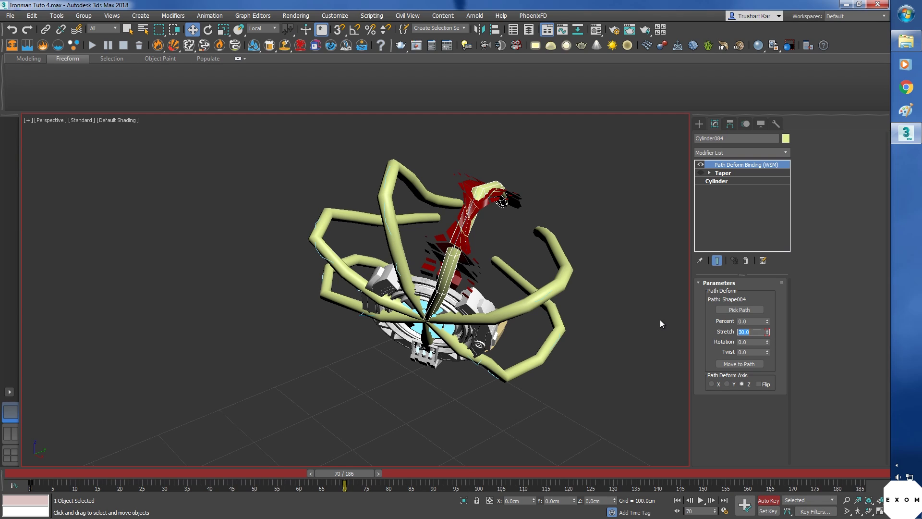
alt+middle_drag(592, 347, 454, 350)
middle_drag(149, 296, 294, 300)
drag(769, 332, 764, 342)
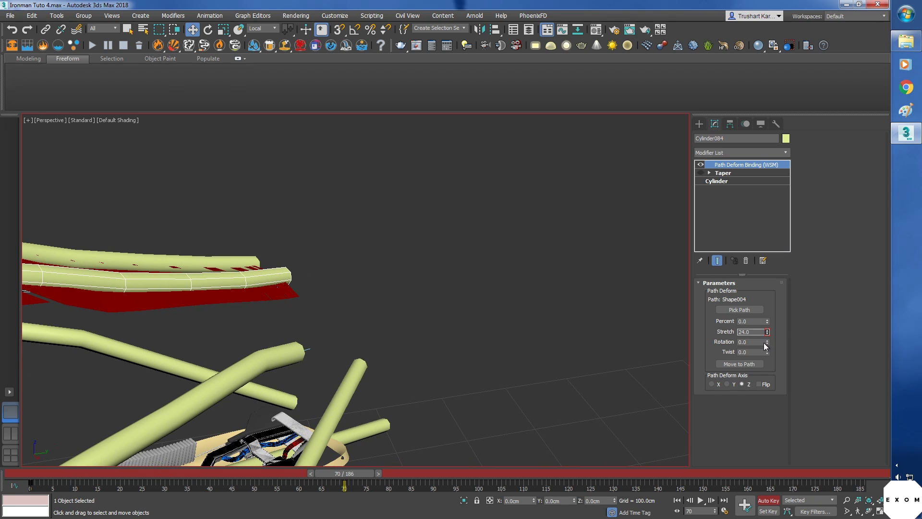
Step: Move the cylinder's starting stretch key to frame 52 and scrub the timeline to check the growth against the palm device
middle_drag(305, 332, 424, 336)
scroll(384, 311, down, 6)
scroll(425, 336, up, 4)
drag(30, 484, 263, 514)
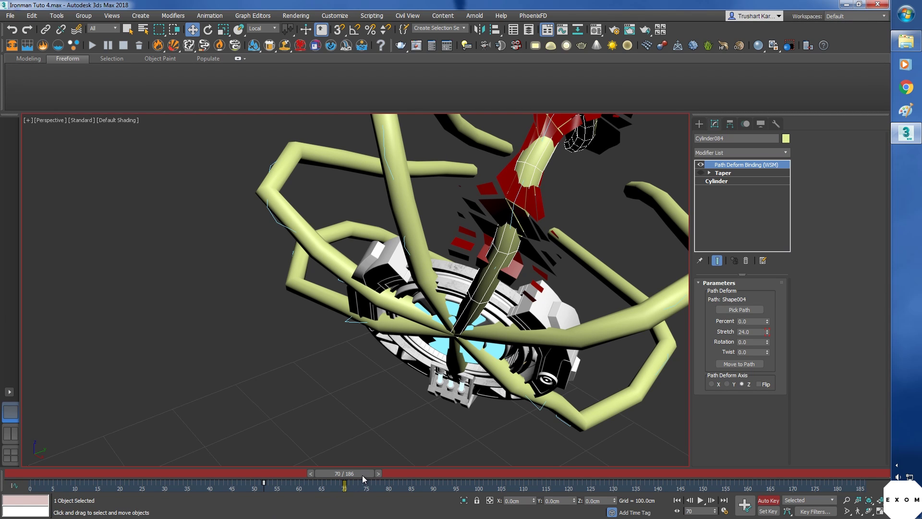
drag(362, 474, 293, 482)
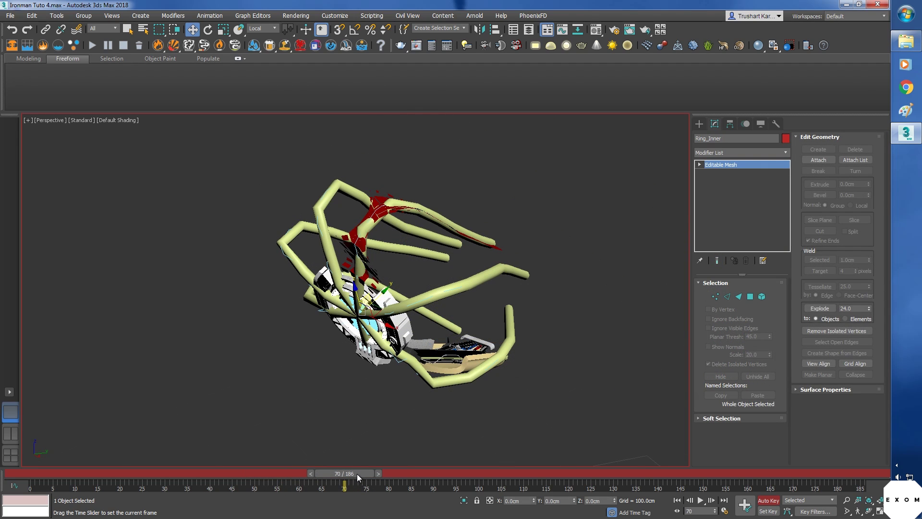
drag(356, 473, 307, 499)
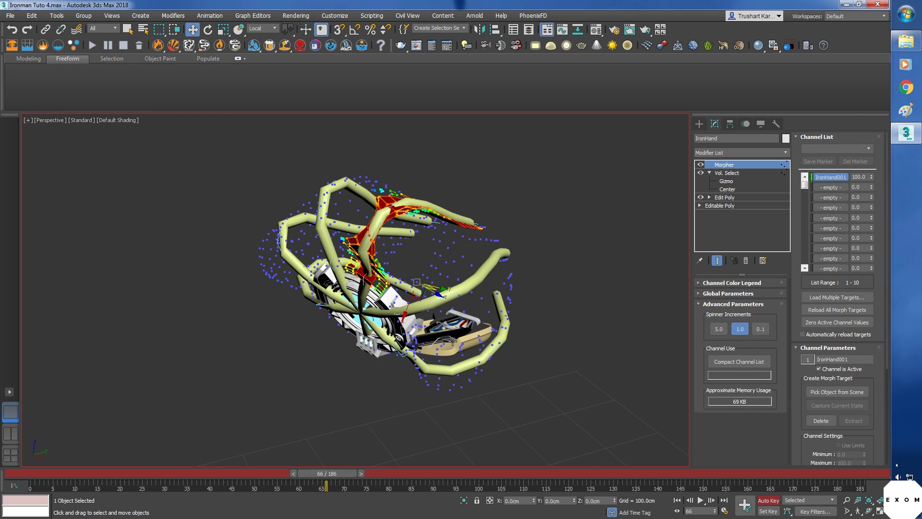
Step: Add a second Vol. Select modifier above the existing one on IronHand and set its stack selection level to Vertex
alt+middle_drag(452, 340, 522, 345)
click(734, 173)
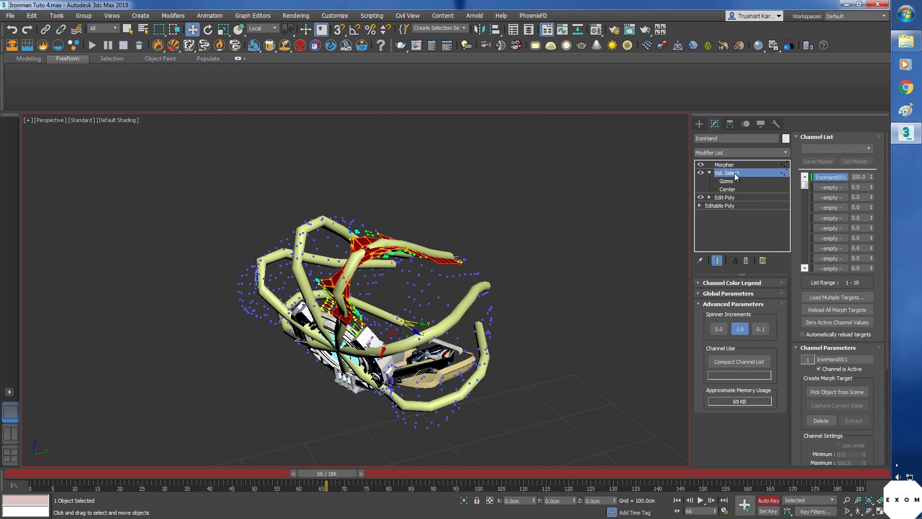
click(786, 153)
scroll(757, 199, down, 2)
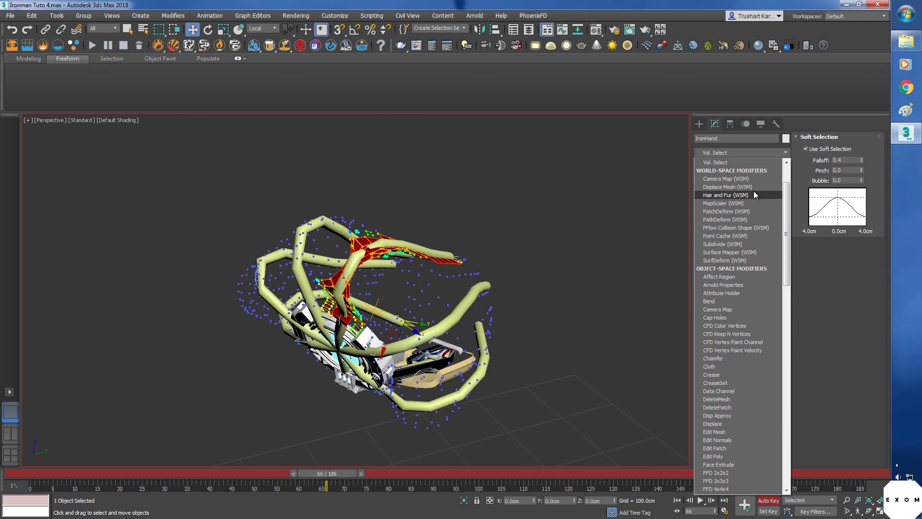
click(746, 163)
click(738, 309)
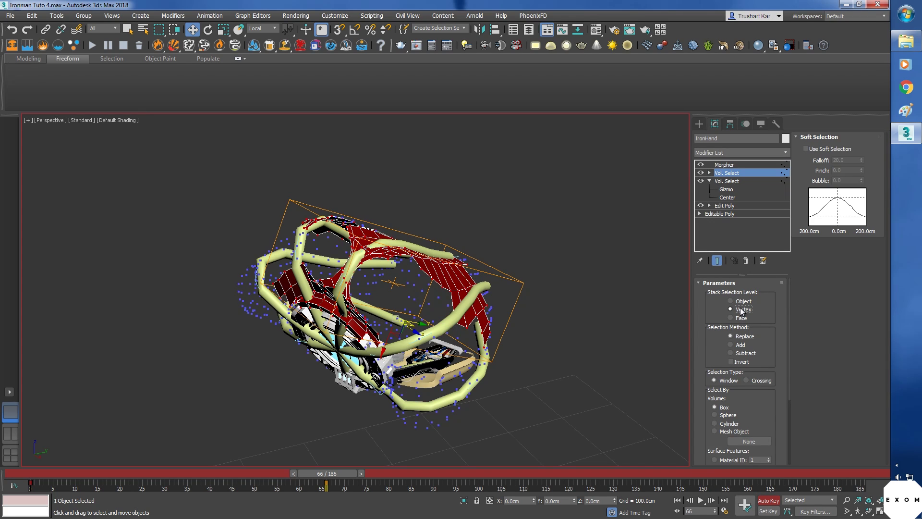
Step: Make the new Vol. Select use Cylinder085 as its mesh object volume with the Add selection method
click(734, 431)
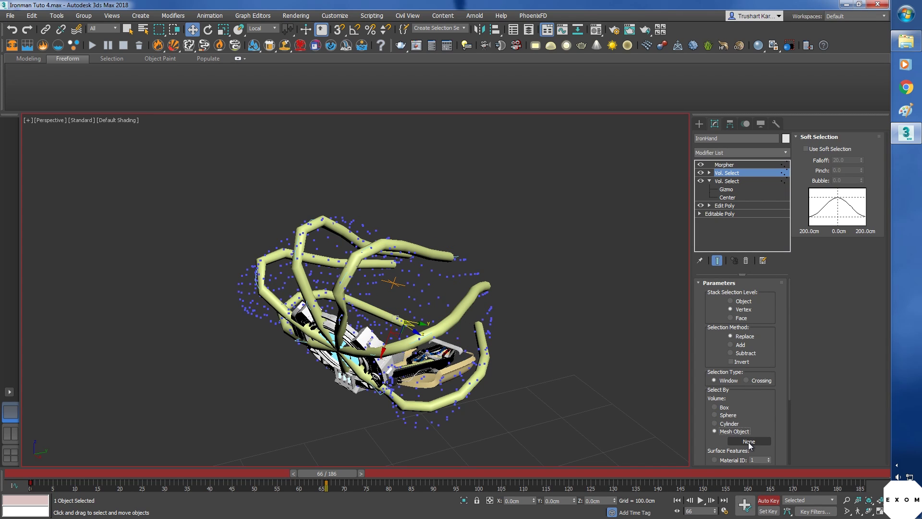
click(748, 441)
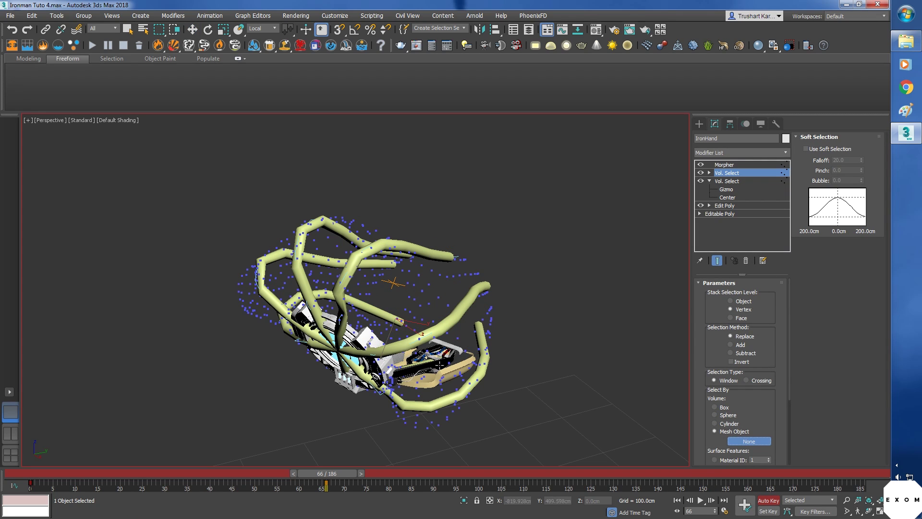
click(446, 322)
alt+middle_drag(515, 351, 524, 343)
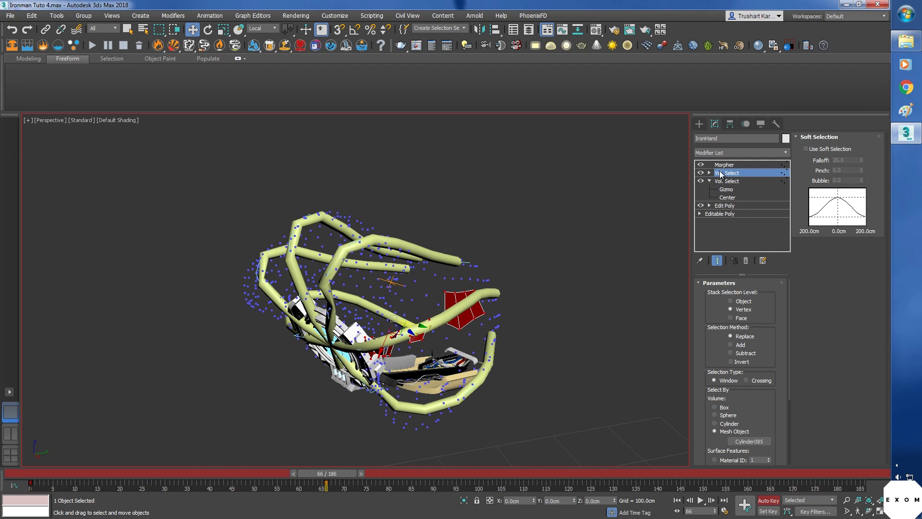
click(737, 345)
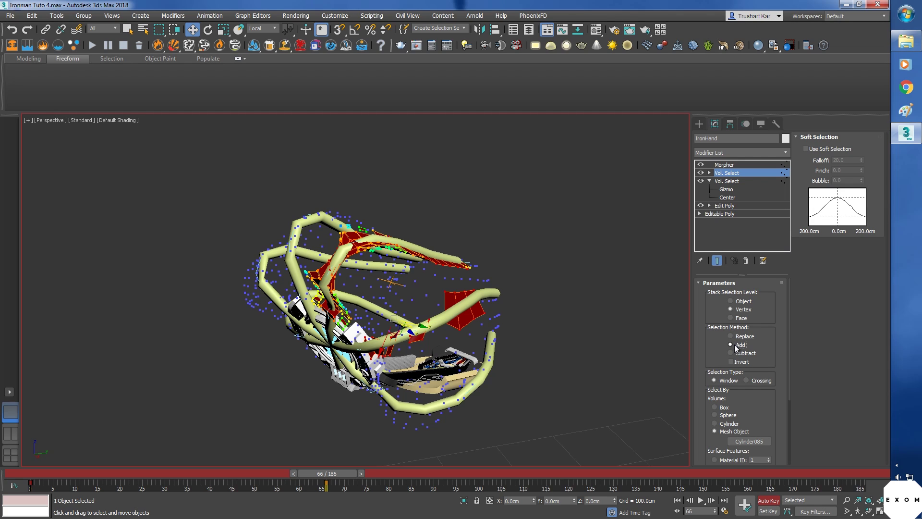
Step: Enable soft selection on the second Vol. Select with a falloff of 0.4, matching the first one
alt+middle_drag(530, 342, 488, 342)
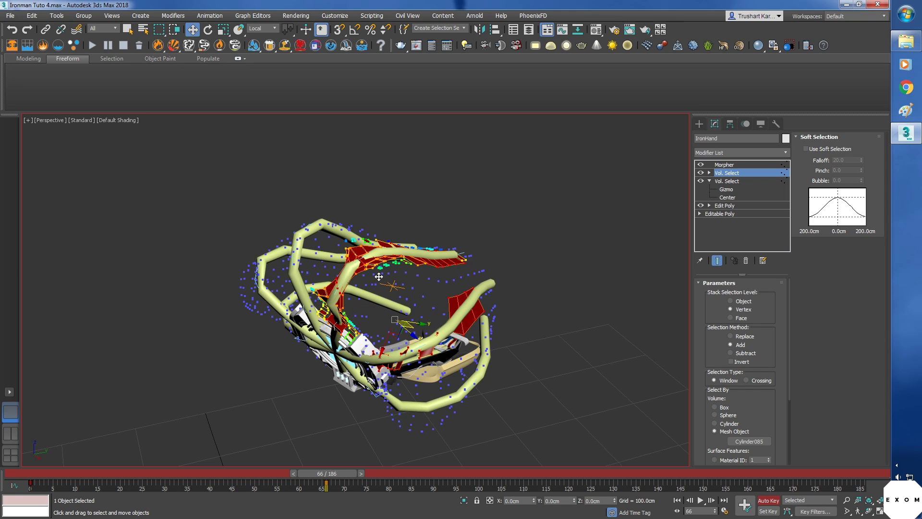
key(ctrl+z)
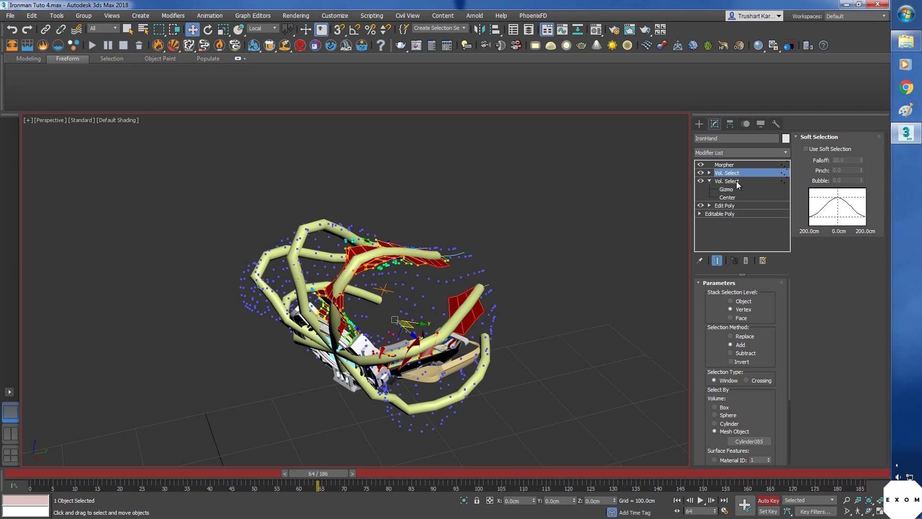
click(737, 182)
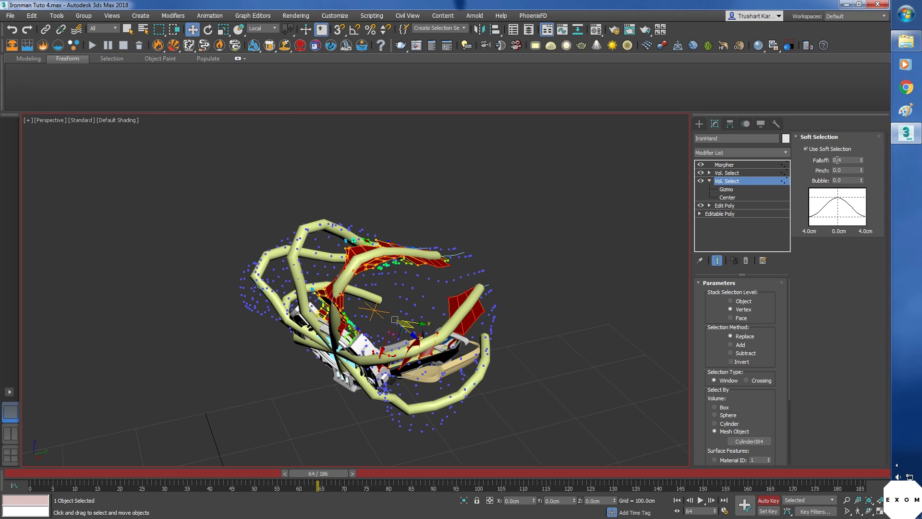
click(729, 174)
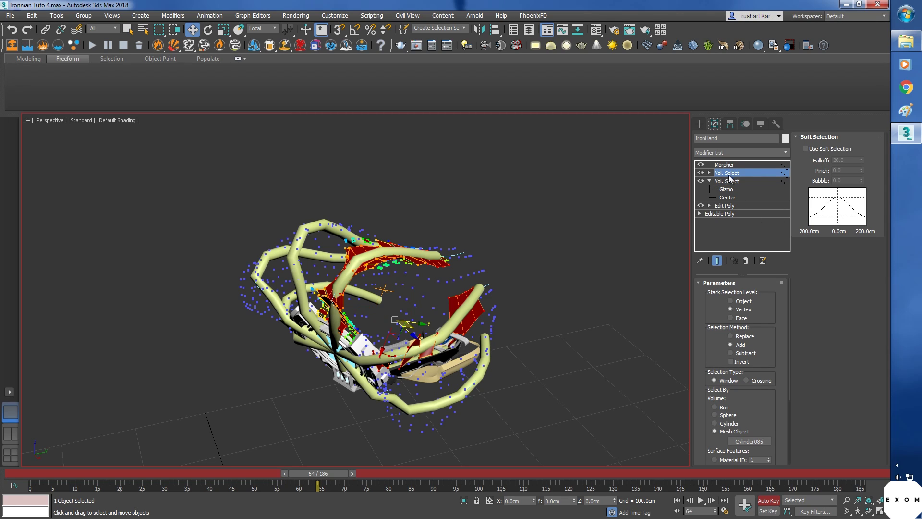
click(806, 149)
key(Tab)
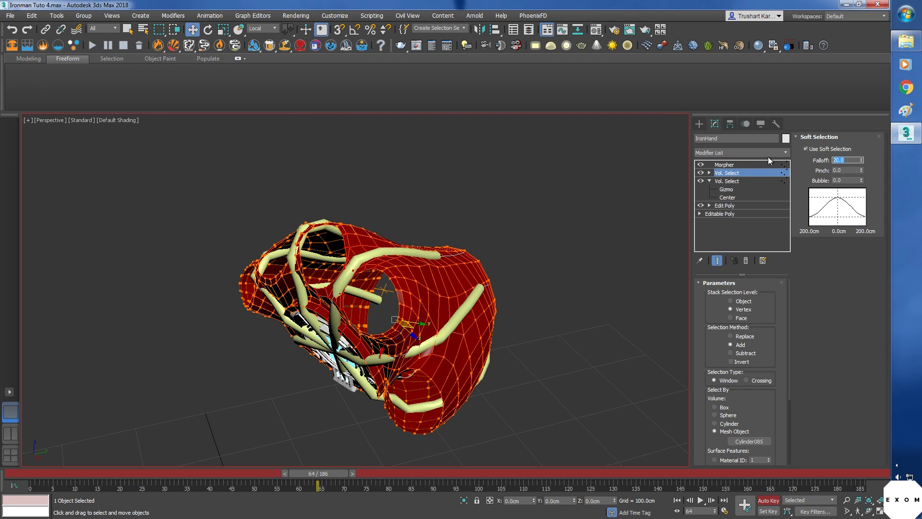
text(0.4)
key(Return)
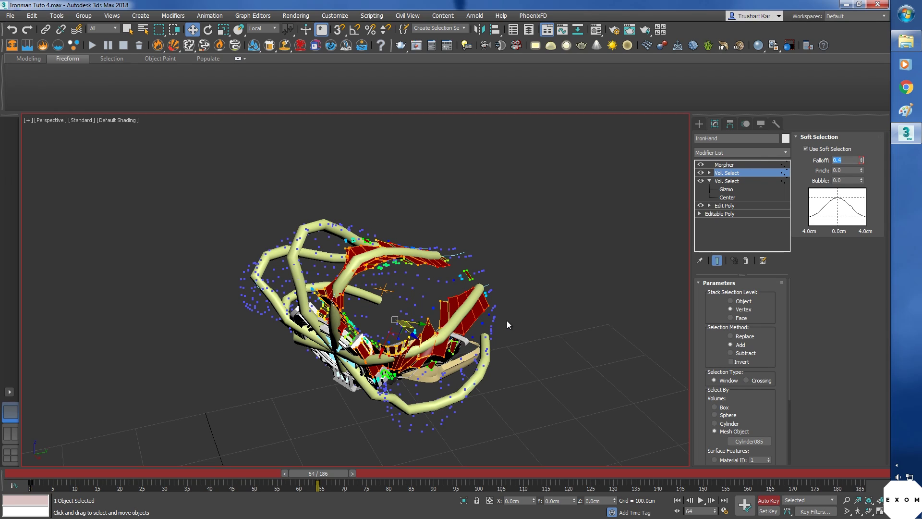
right_click(719, 174)
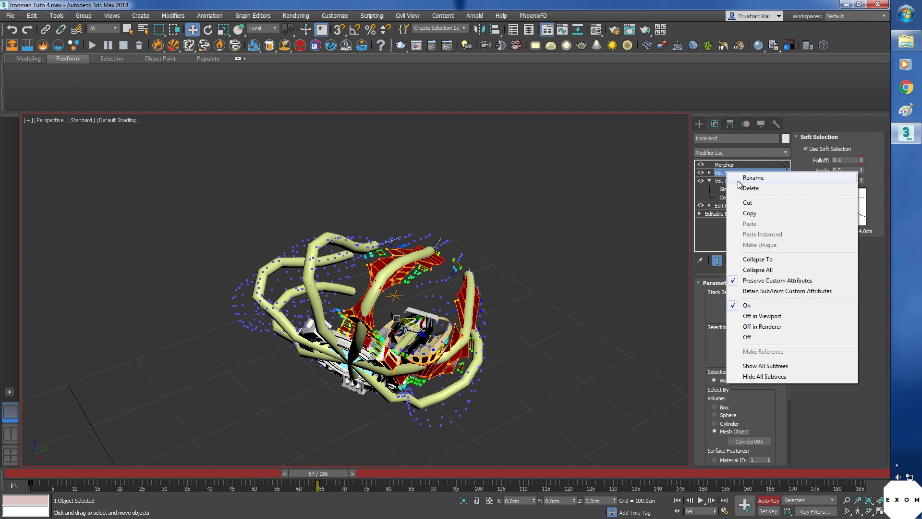
click(748, 212)
right_click(742, 174)
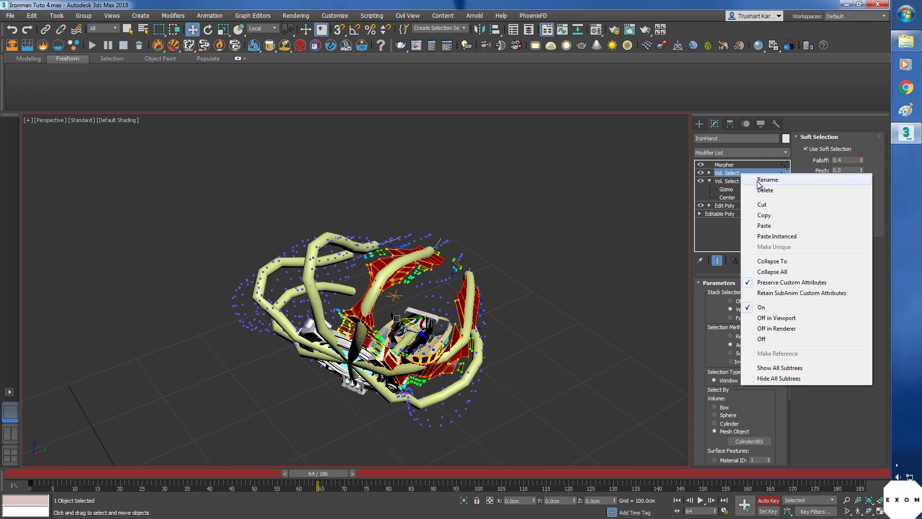
click(760, 225)
click(727, 173)
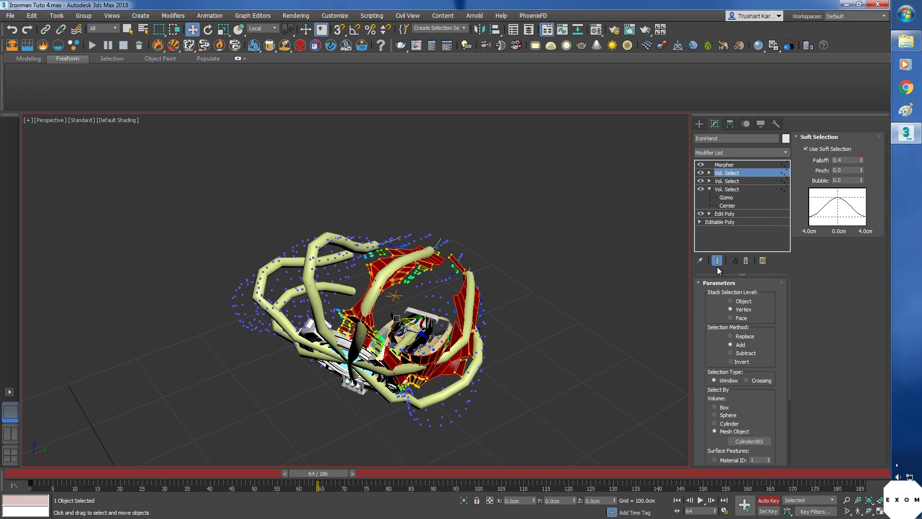
click(746, 260)
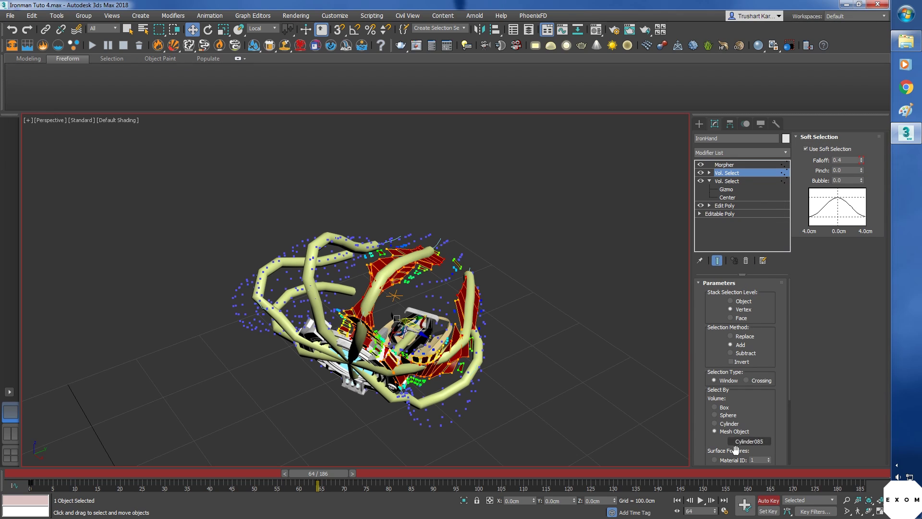
Step: Turn off Auto Key and paste a copy of the second Vol. Select modifier into IronHand's stack
click(763, 502)
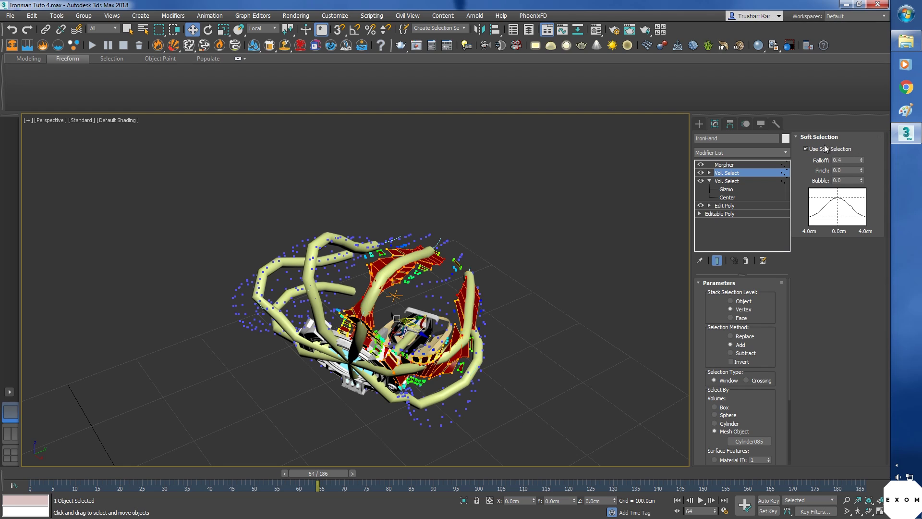
right_click(726, 173)
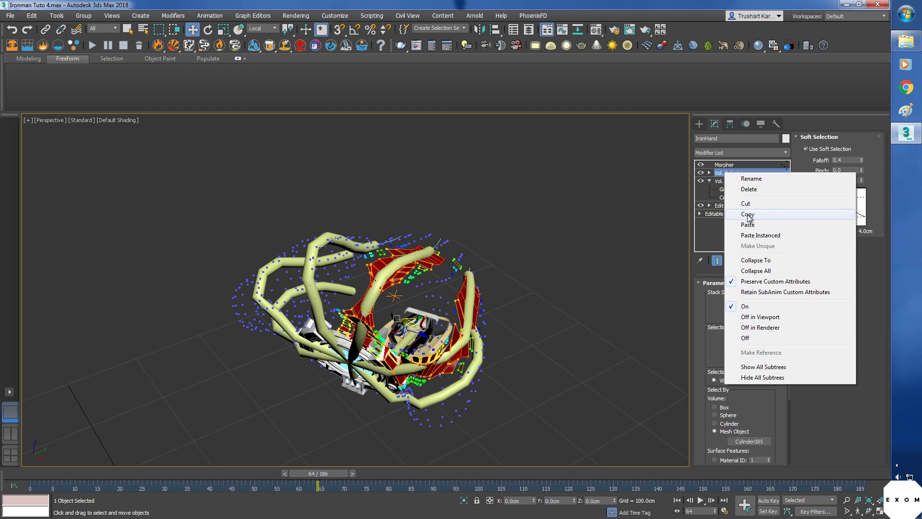
click(752, 212)
right_click(731, 174)
click(751, 222)
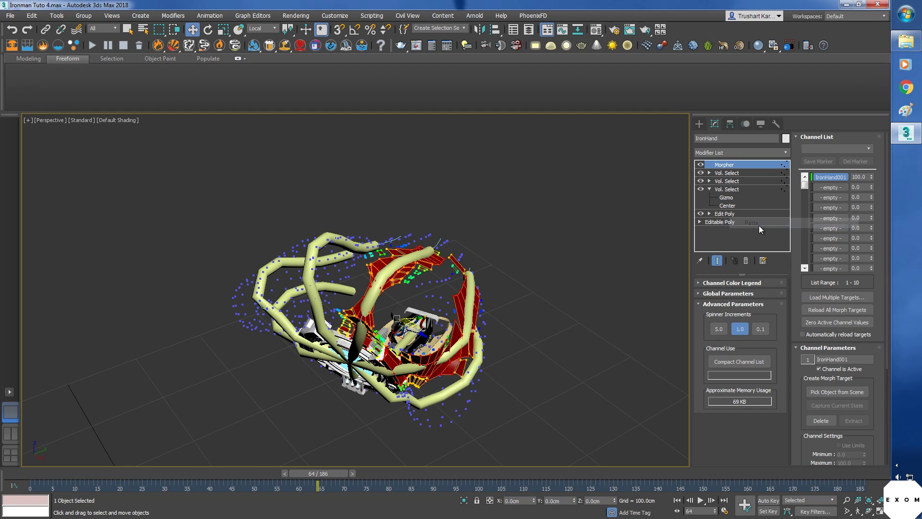
Step: Pick another finger's cylinder as the mesh object volume of the pasted Vol. Select
click(722, 173)
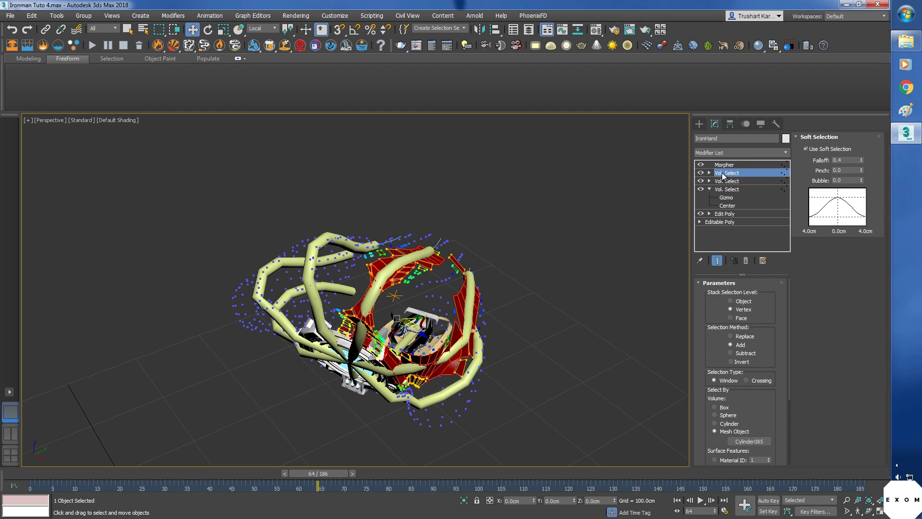
click(756, 443)
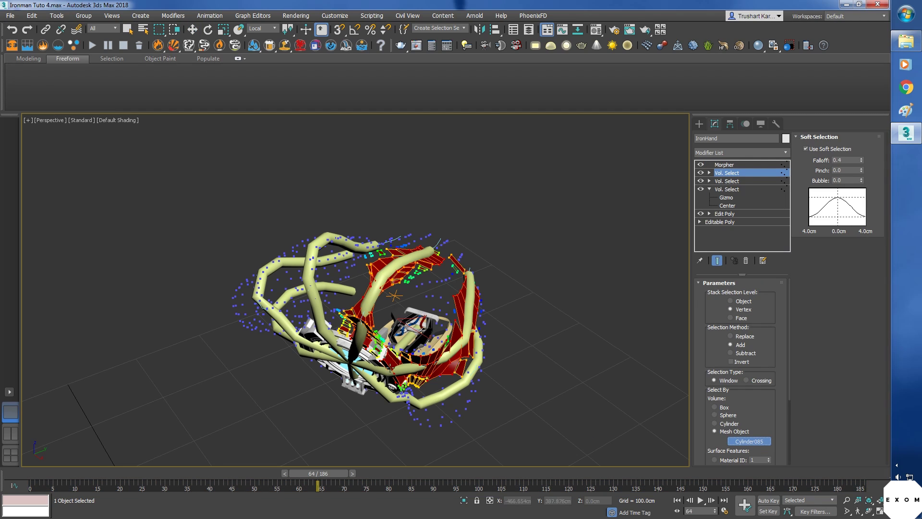
click(316, 293)
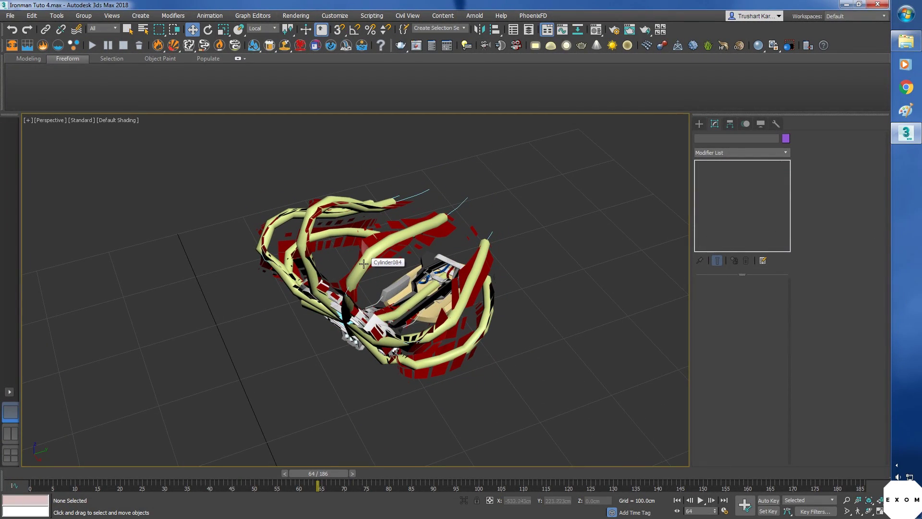
Step: Scrub the timeline back and forth to review how the cylinders reveal the hand polygons
drag(335, 476, 308, 479)
drag(314, 477, 340, 476)
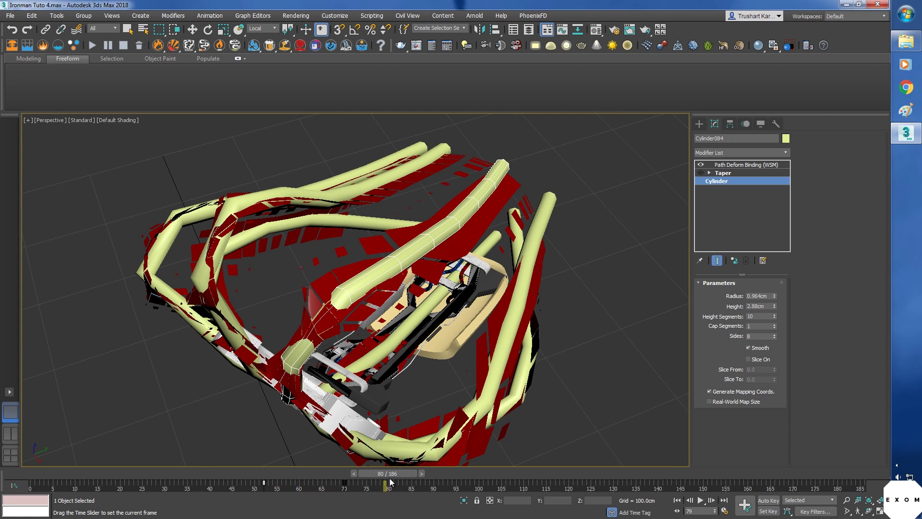
Step: At frame 85, use Auto Key to enlarge the finger cylinder's radius to 16.064 cm, and shift its starting radius key to frame 65
mouse_move(391, 482)
mouse_down()
mouse_move(288, 482)
mouse_move(414, 482)
mouse_up()
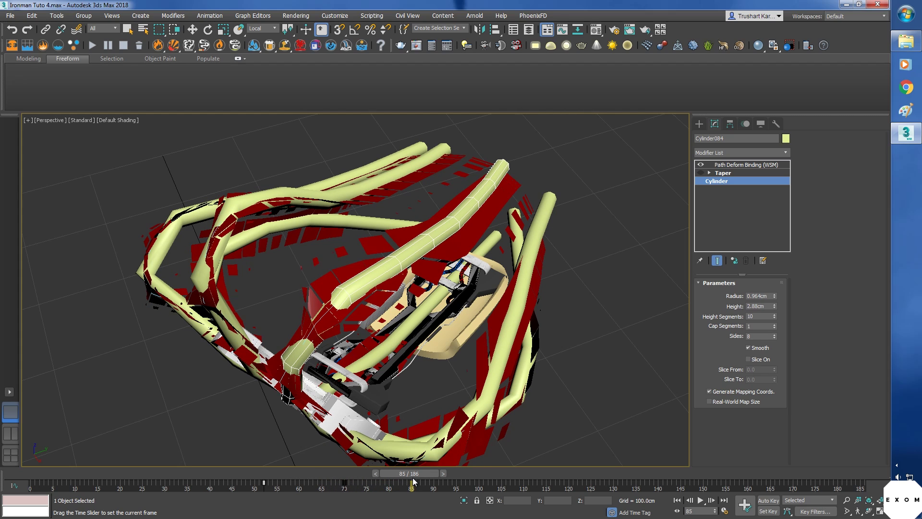
key(w)
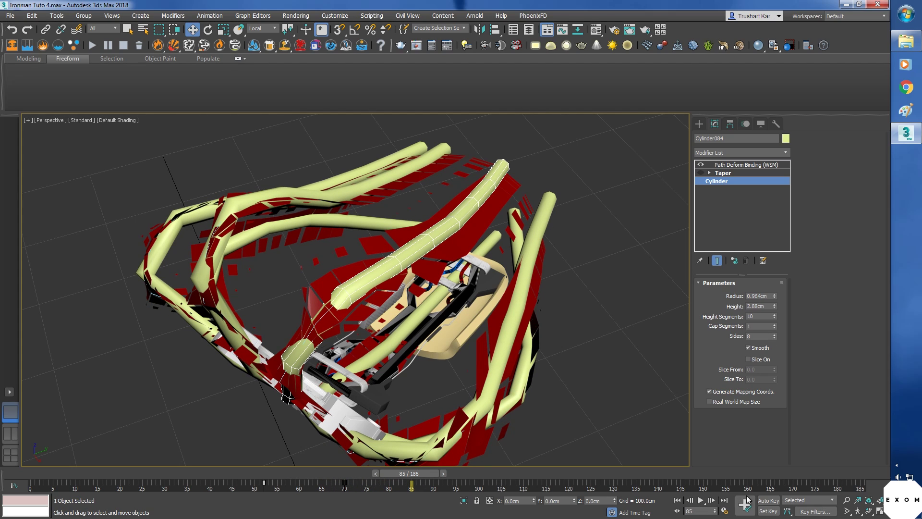
click(767, 500)
drag(775, 297, 777, 263)
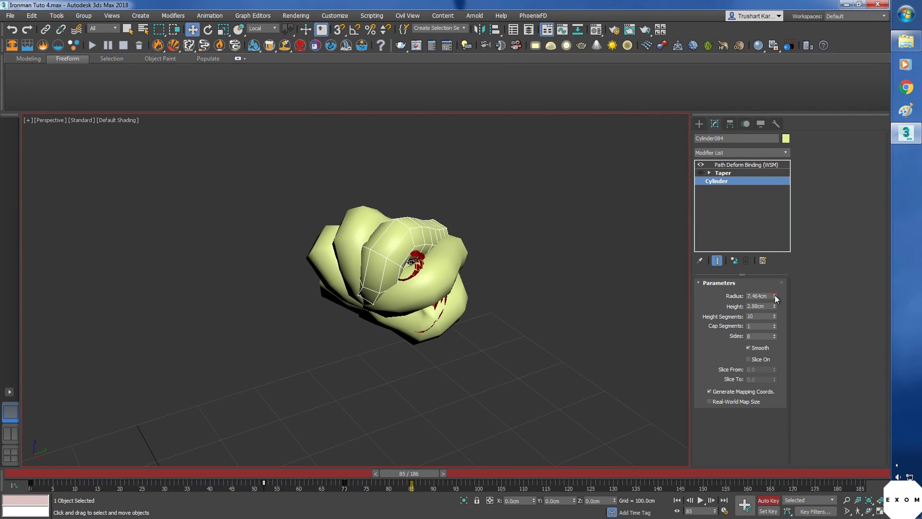
drag(774, 297, 779, 231)
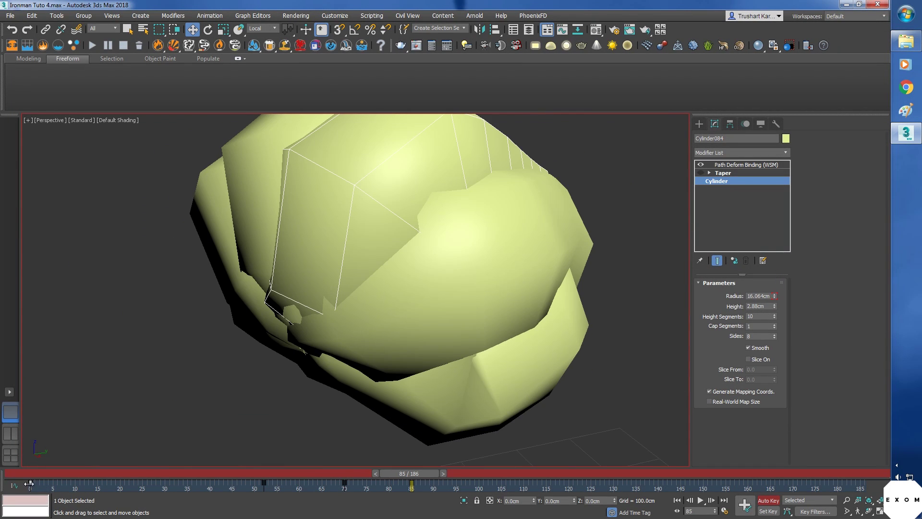
scroll(449, 366, down, 2)
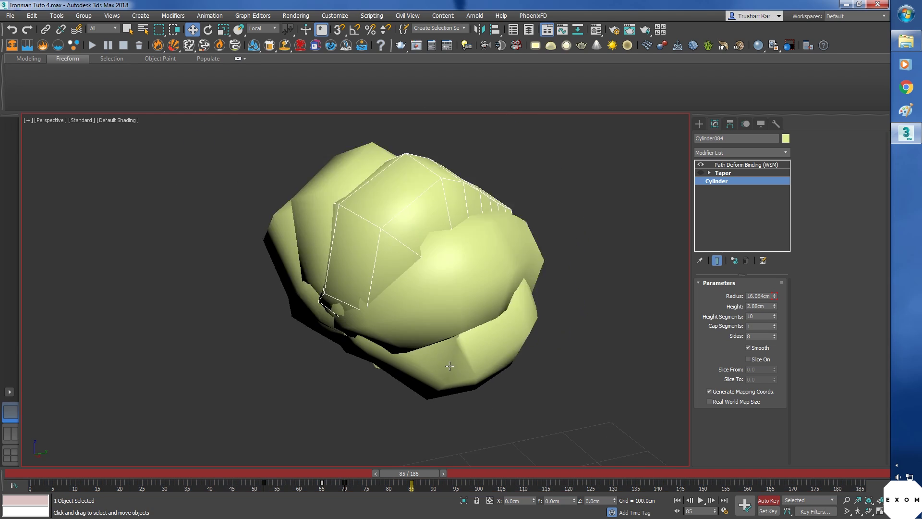
alt+middle_drag(449, 366, 332, 356)
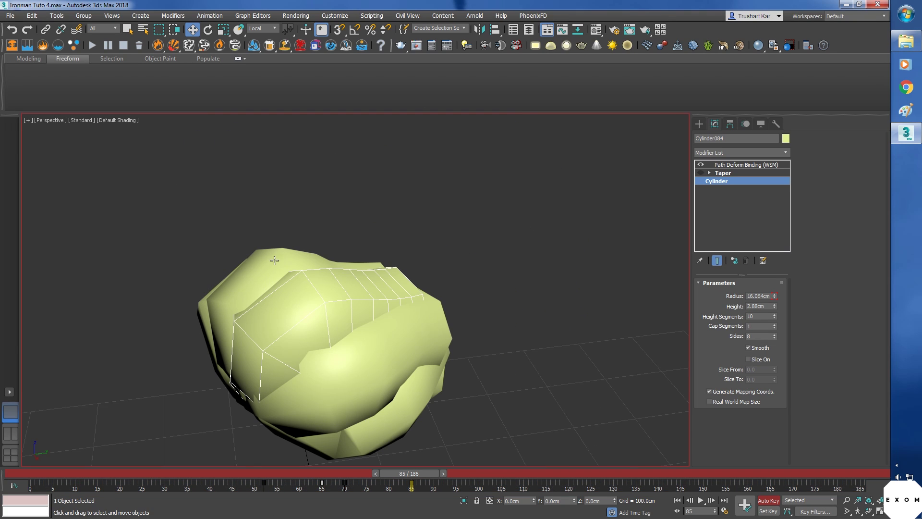
Step: Check the enlarged cylinders around frame 78, turn off Auto Key, and select all seven cylinders
drag(433, 474, 402, 478)
key(w)
click(392, 380)
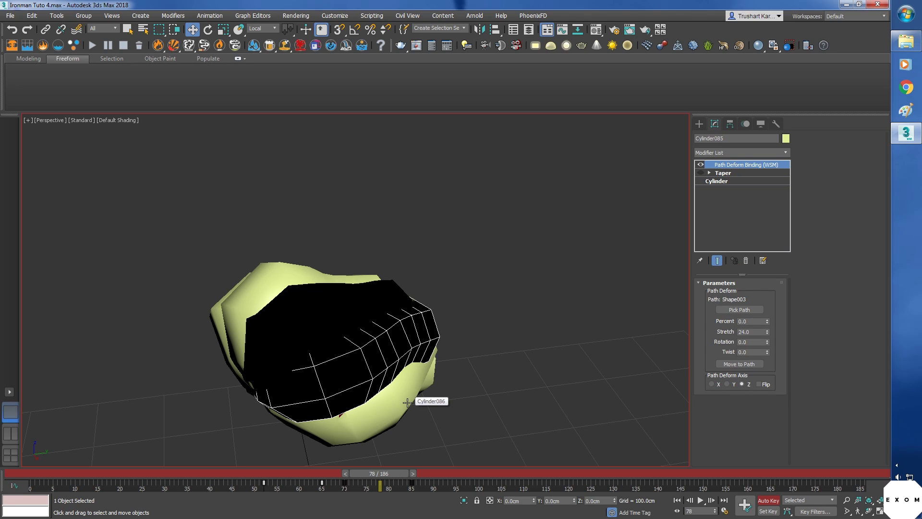
click(390, 411)
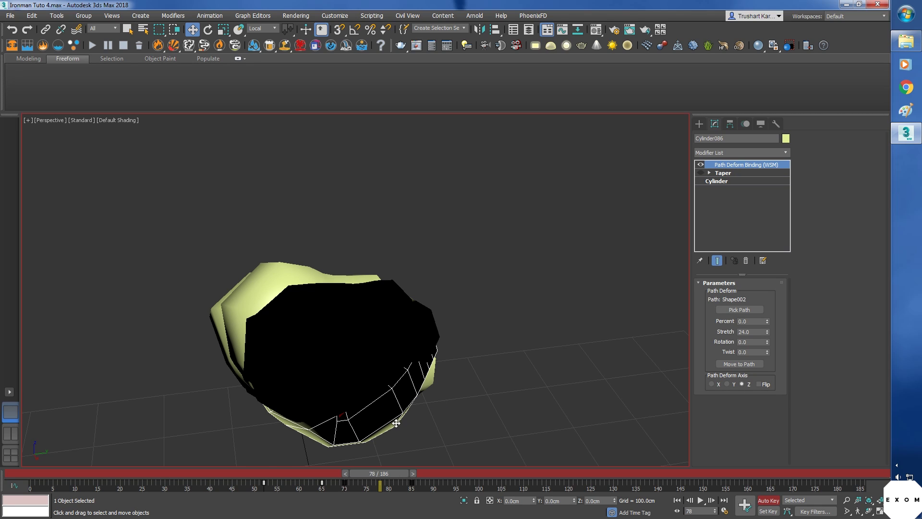
alt+middle_drag(396, 423, 409, 307)
click(410, 298)
click(373, 312)
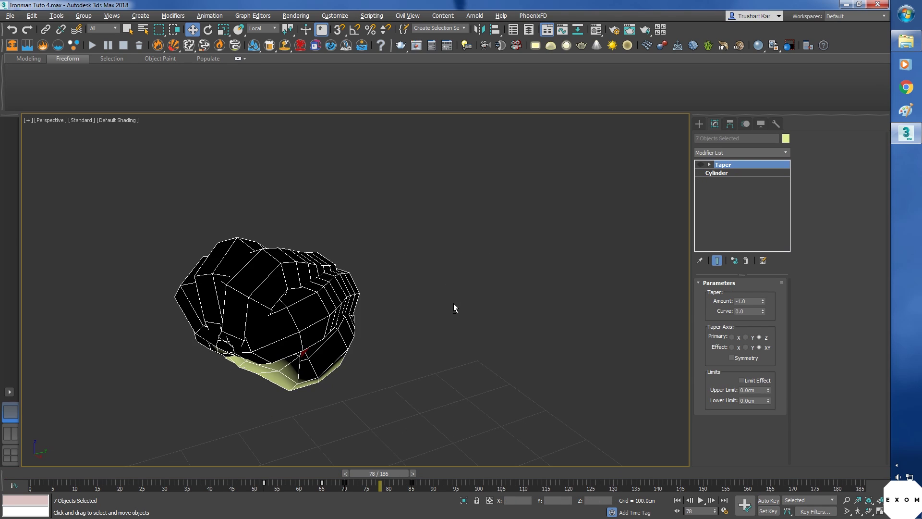
Step: Make the seven cylinders non-renderable and change their object display properties so the hand can be seen through them
alt+middle_drag(453, 304, 370, 401)
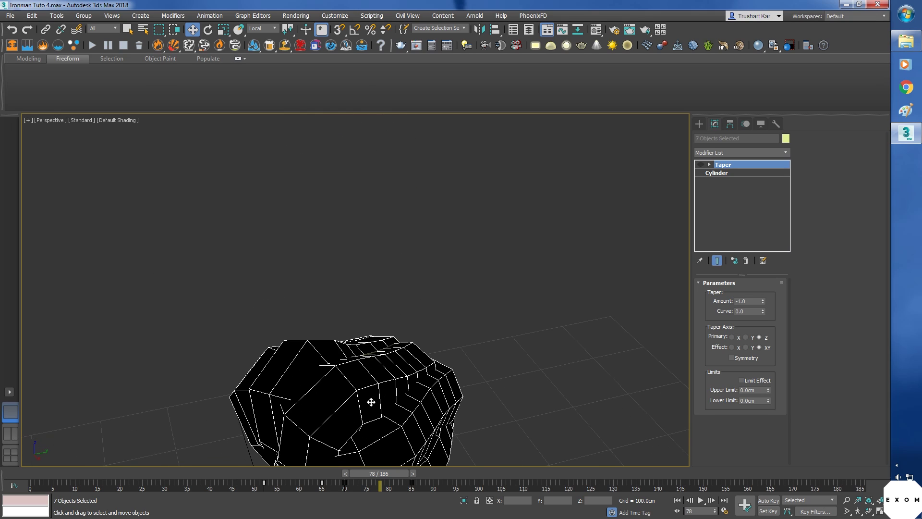
right_click(371, 402)
click(399, 443)
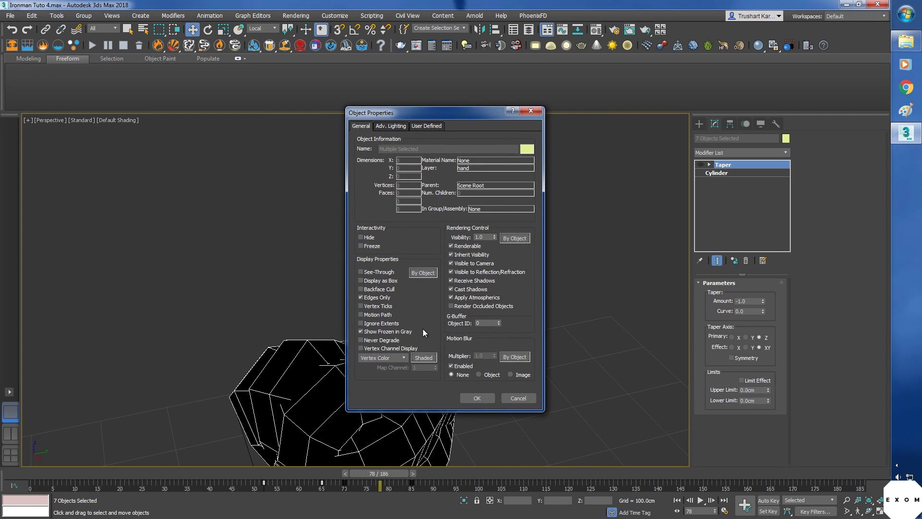
click(451, 246)
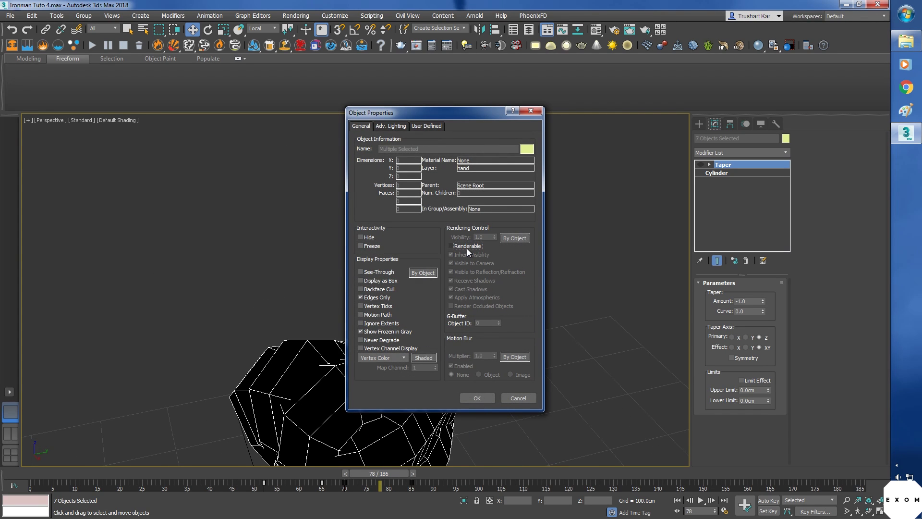
click(478, 400)
right_click(359, 365)
click(398, 443)
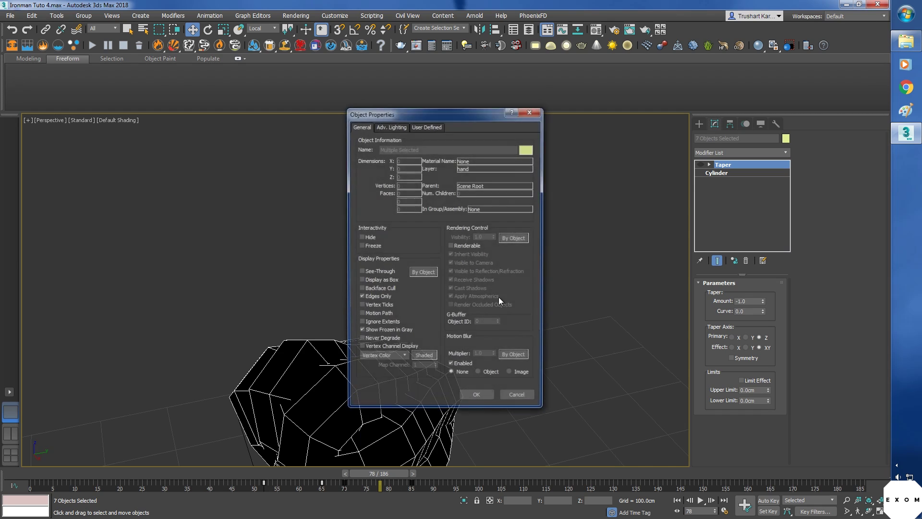
Step: Try hiding the seven selected cylinders and scrub the timeline to review the hand without them
right_click(436, 337)
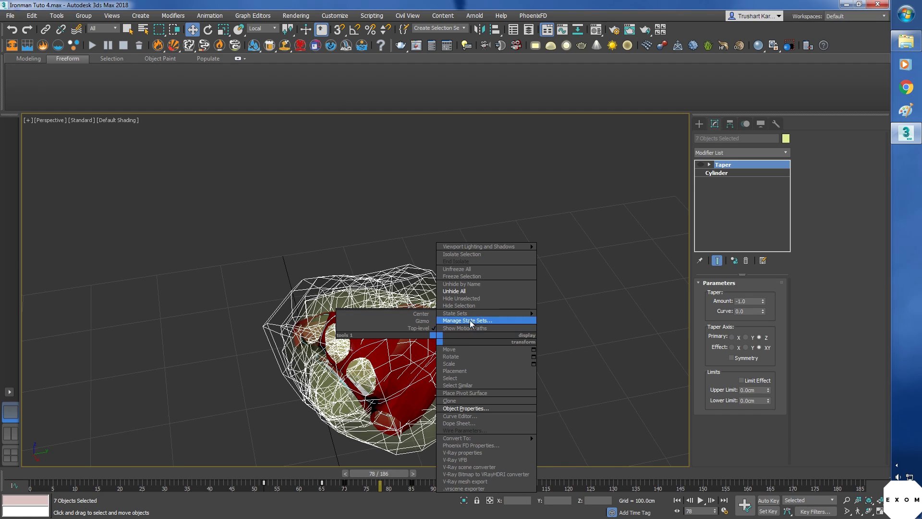
click(471, 306)
middle_drag(405, 381, 422, 356)
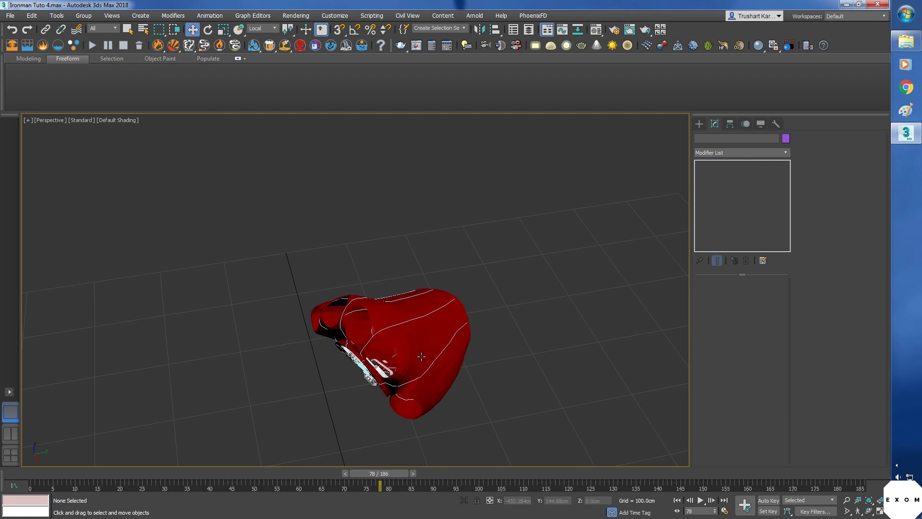
mouse_move(385, 476)
mouse_down()
mouse_move(298, 481)
mouse_move(310, 474)
mouse_move(382, 478)
mouse_up()
key(c)
key(w)
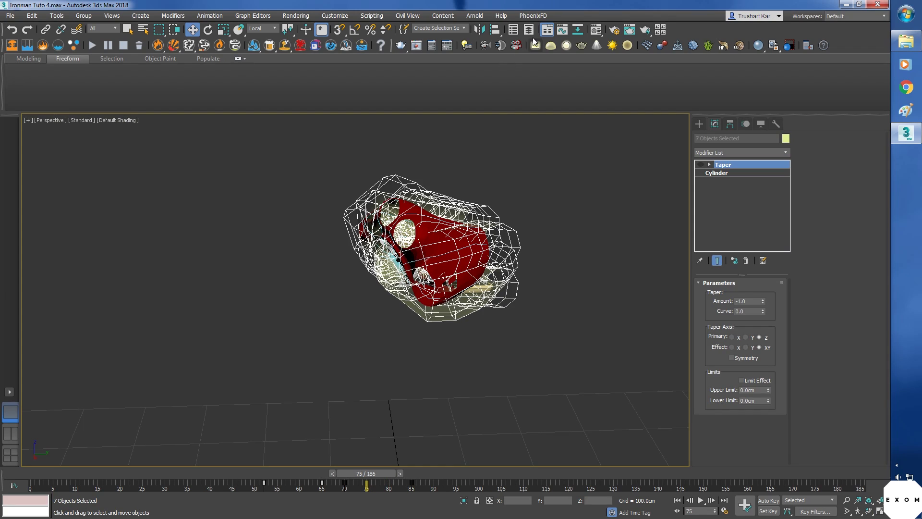
Step: Use the Layer Explorer to hide the seven cylinders from the hand layer while keeping IronHand shown
click(529, 30)
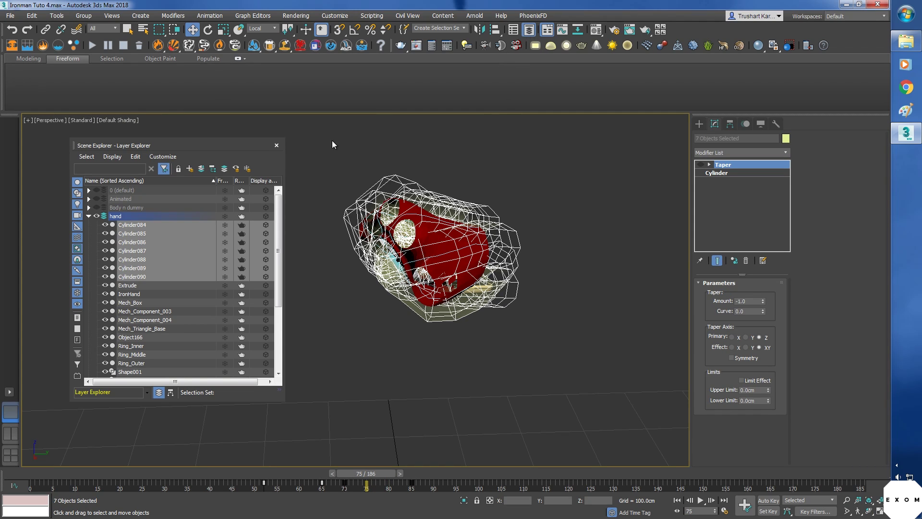
click(89, 216)
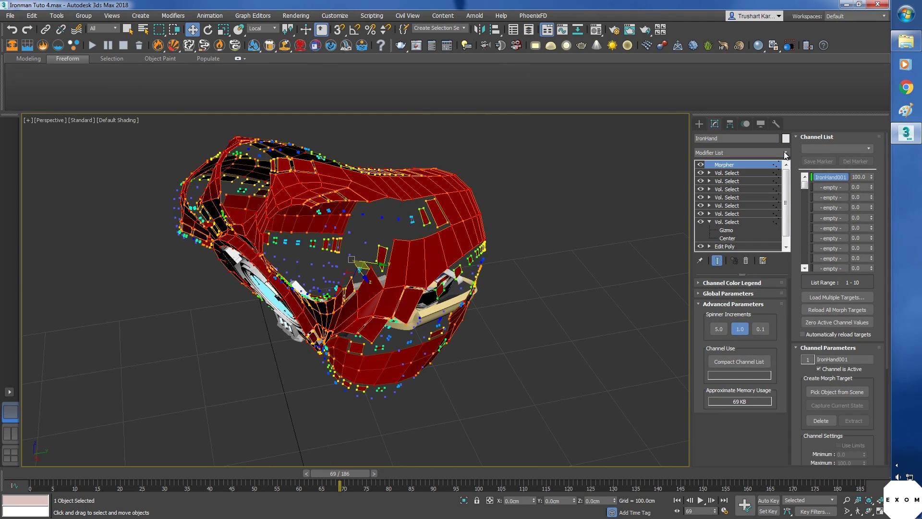
Step: Add a Shell modifier above IronHand's Morpher and set its outer amount to 0 cm
click(785, 151)
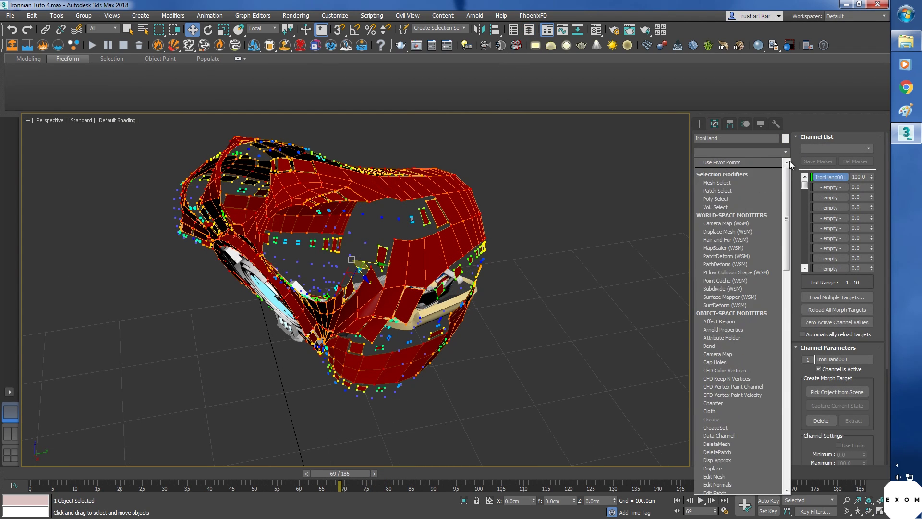
key(s)
key(s)
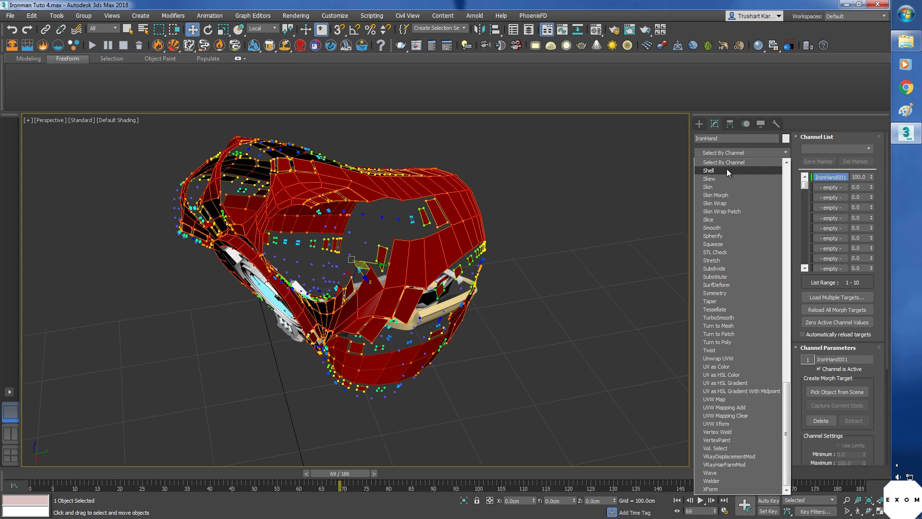
click(728, 171)
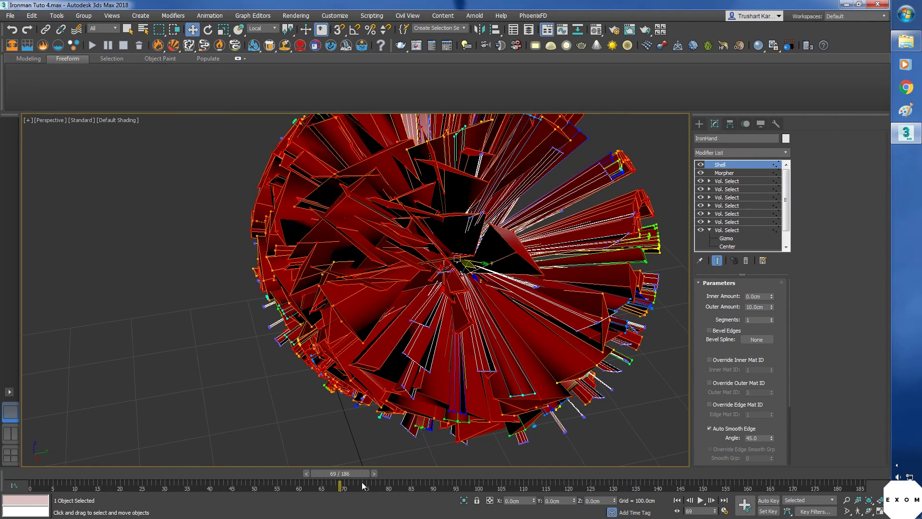
drag(360, 474, 226, 479)
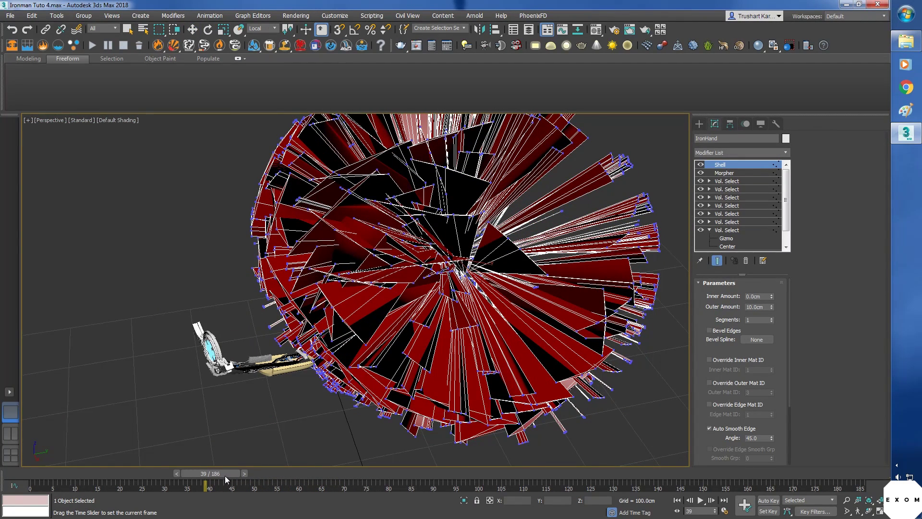
key(w)
right_click(770, 306)
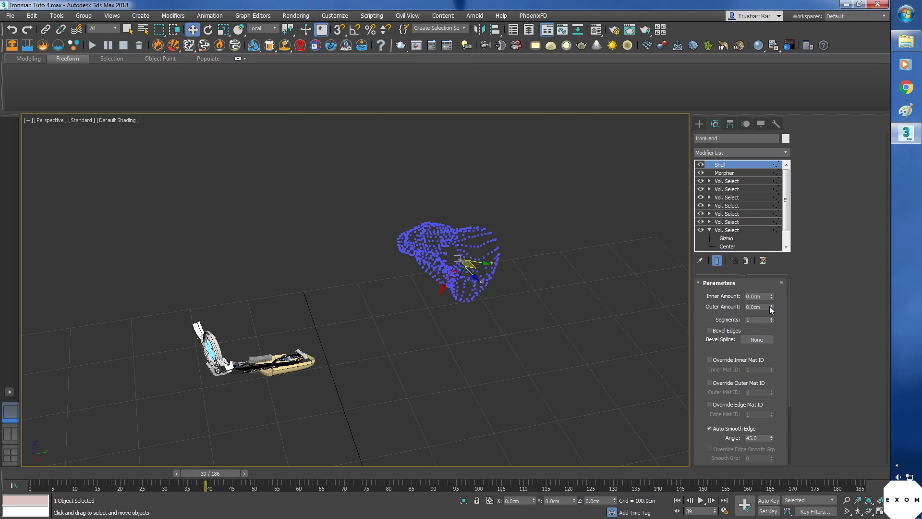
Step: Try a Shell inner amount of 0.1 cm on IronHand and inspect the thickness
middle_drag(476, 285, 474, 329)
scroll(474, 330, up, 3)
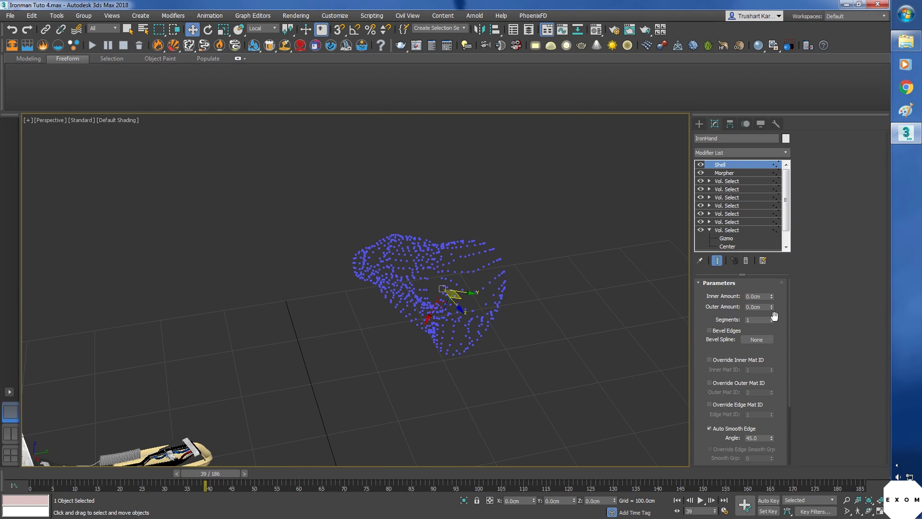
double_click(762, 296)
text(0.1)
key(Return)
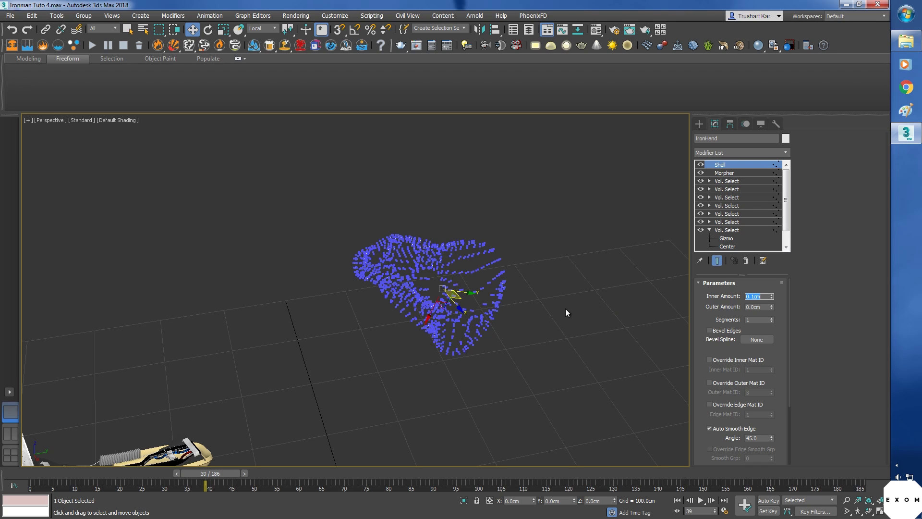
scroll(525, 331, up, 5)
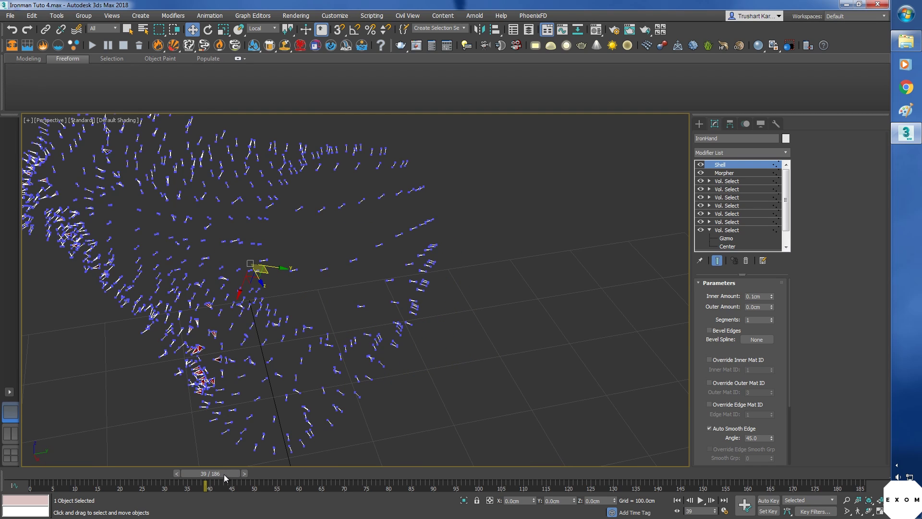
Step: Go to frame 62 and set the Shell's inner amount to 0.05 cm for thinner hand plates
drag(224, 477, 327, 476)
middle_drag(413, 370, 528, 317)
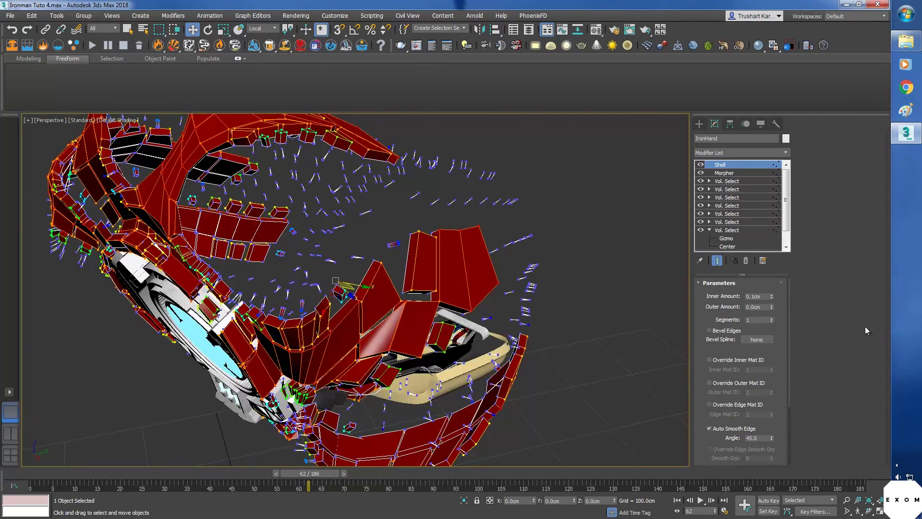
key(BackSpace)
key(BackSpace)
key(BackSpace)
key(BackSpace)
key(BackSpace)
text(0.05)
key(Return)
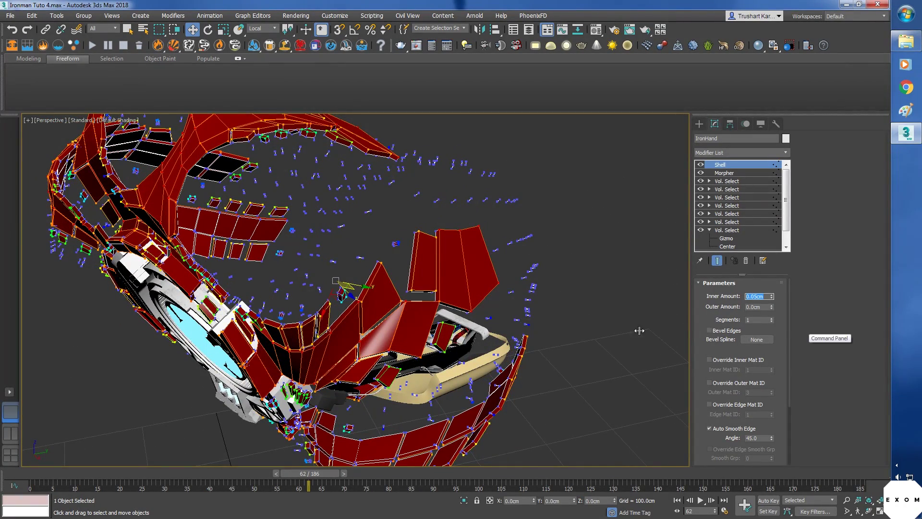
alt+middle_drag(528, 360, 499, 349)
scroll(499, 349, down, 3)
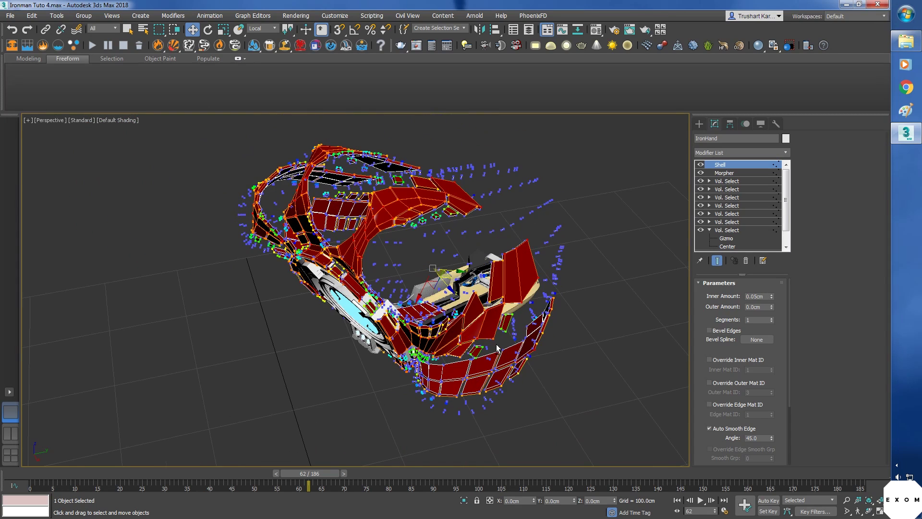
Step: Override the Shell's inner and edge material IDs with ID 1, checking the IDs in the hand's Multi/Sub-Object material
click(727, 362)
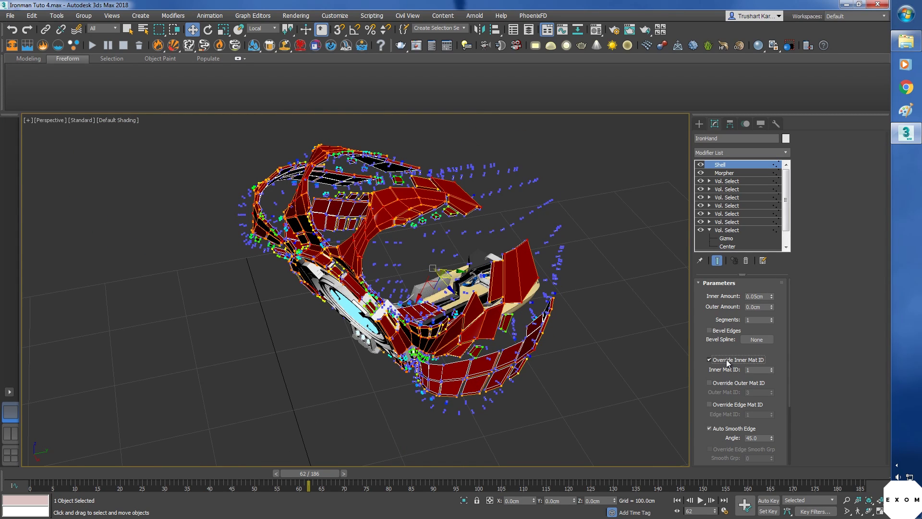
click(726, 406)
scroll(497, 286, up, 6)
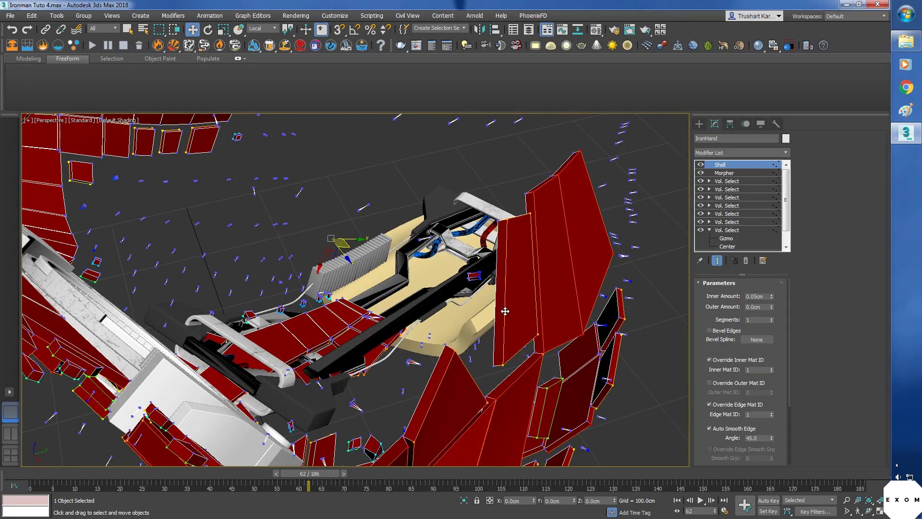
alt+middle_drag(506, 310, 617, 142)
middle_drag(663, 223, 475, 255)
scroll(546, 232, down, 5)
scroll(482, 222, up, 4)
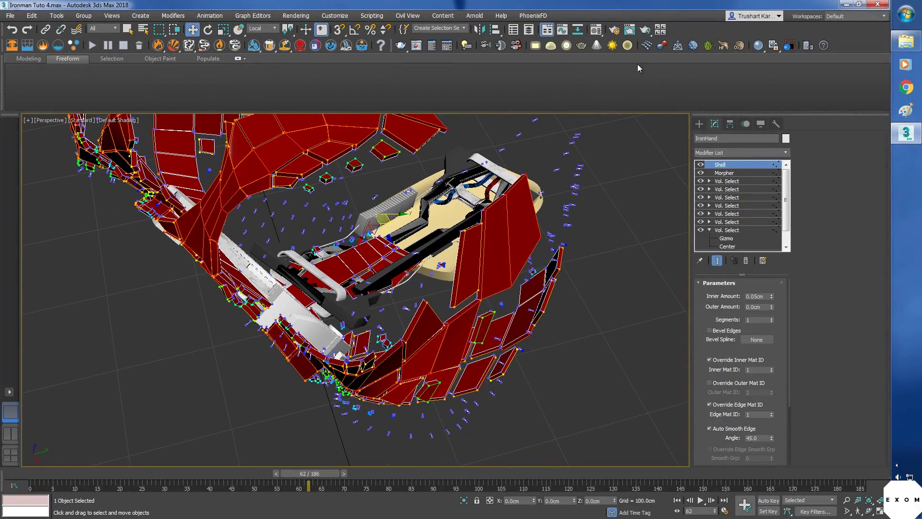
click(600, 31)
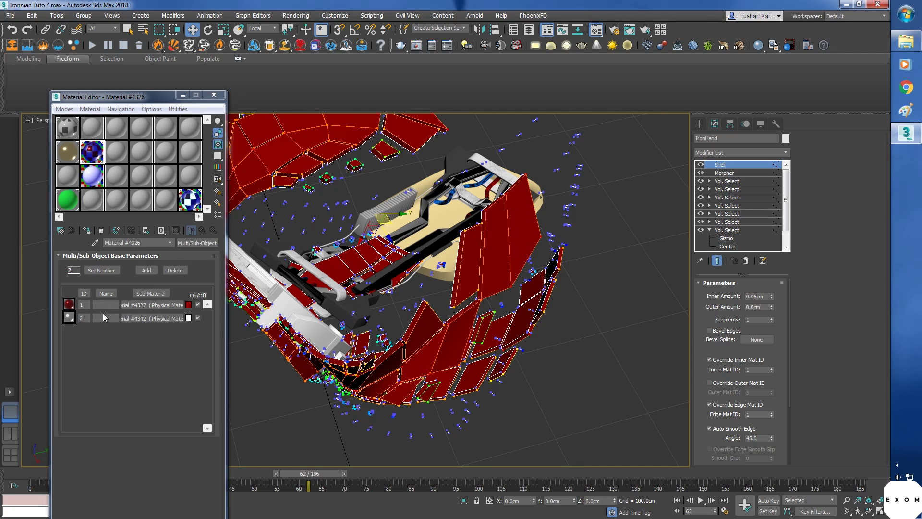
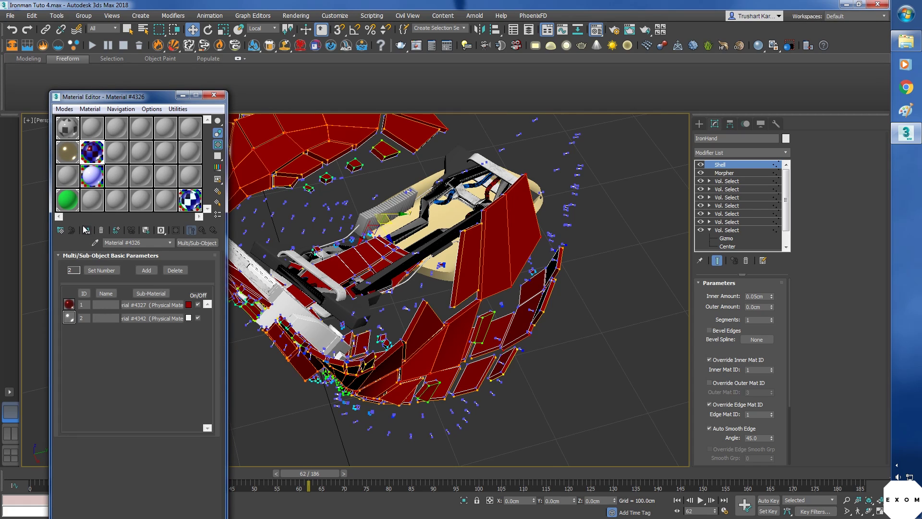
click(213, 95)
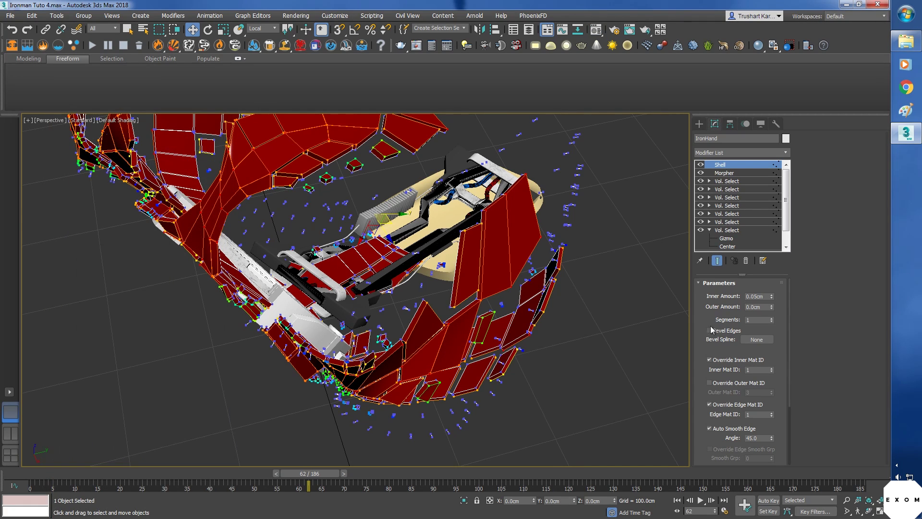
Step: Set both the Shell's overridden inner and edge material IDs to 2 on IronHand
drag(757, 373, 695, 373)
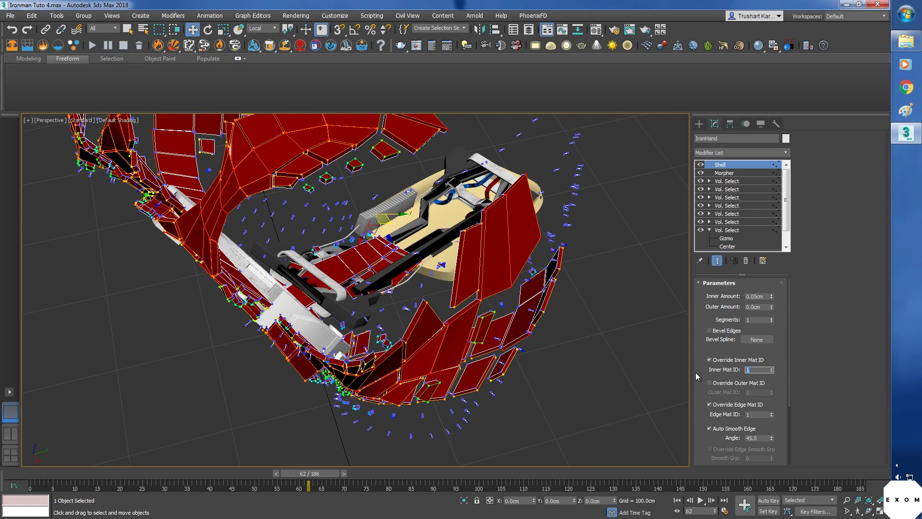
text(2)
key(Return)
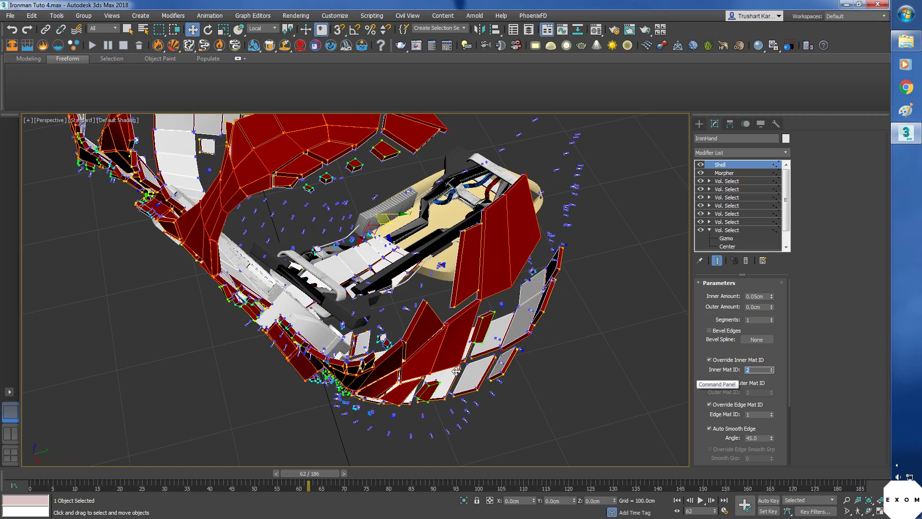
alt+middle_drag(494, 375, 545, 387)
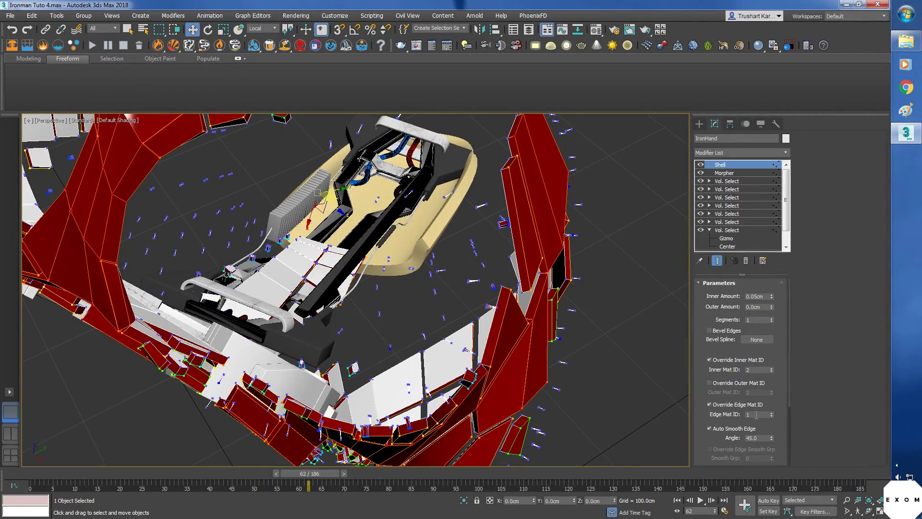
double_click(756, 415)
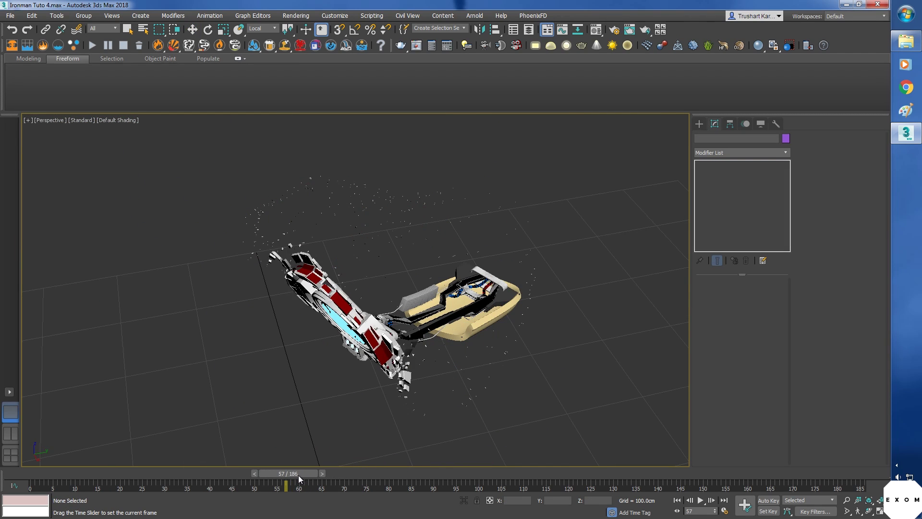
Step: Scrub through the suit-up animation and inspect the hand plates' inner and edge materials up close around frame 60
drag(298, 474, 359, 474)
drag(358, 473, 441, 474)
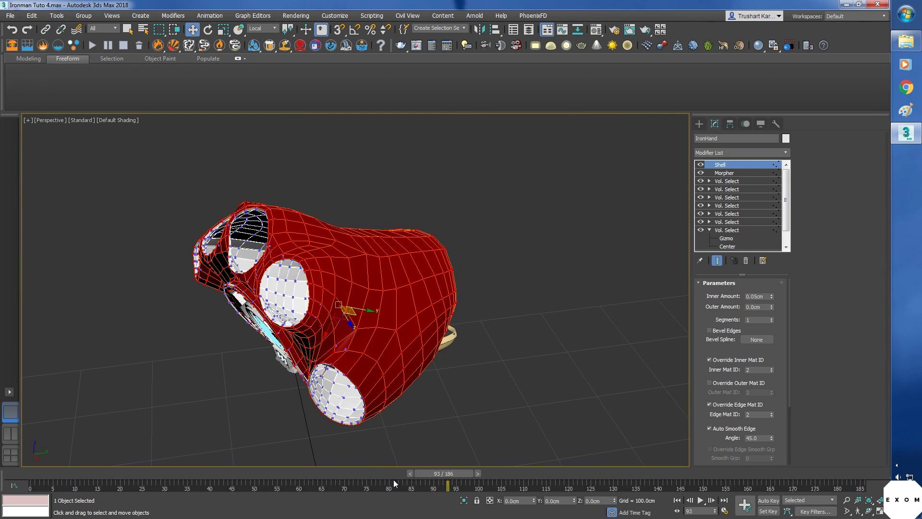
drag(318, 481, 298, 480)
alt+middle_drag(408, 241, 406, 269)
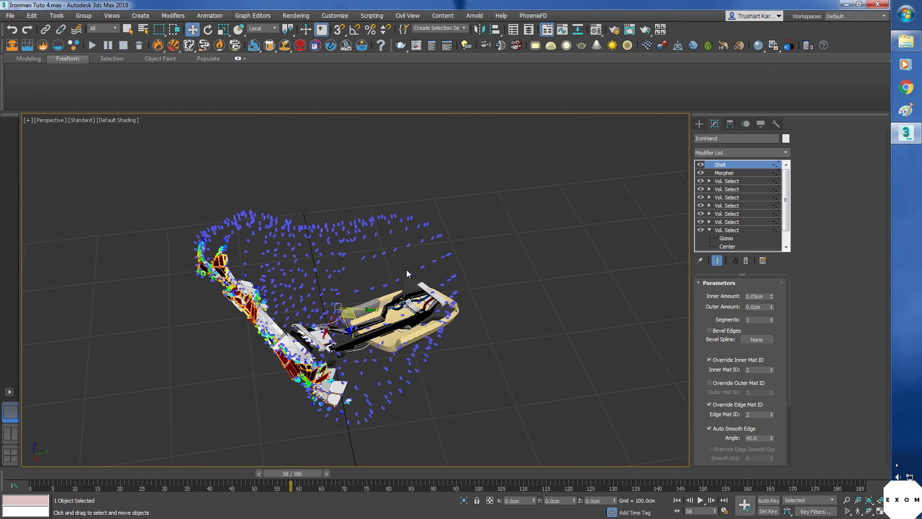
scroll(405, 268, up, 4)
middle_drag(323, 260, 358, 223)
scroll(344, 235, down, 5)
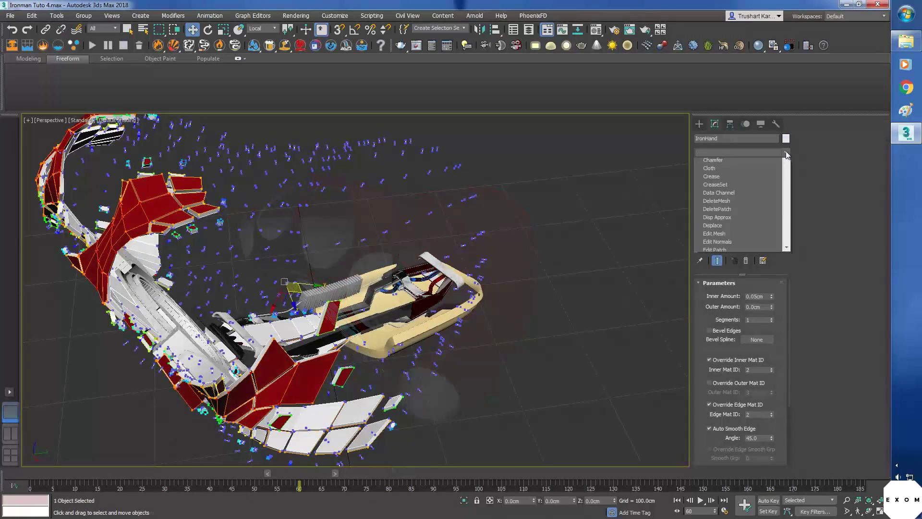
Step: Add an Edit Poly modifier above IronHand's Shell and select all of its vertices
click(778, 153)
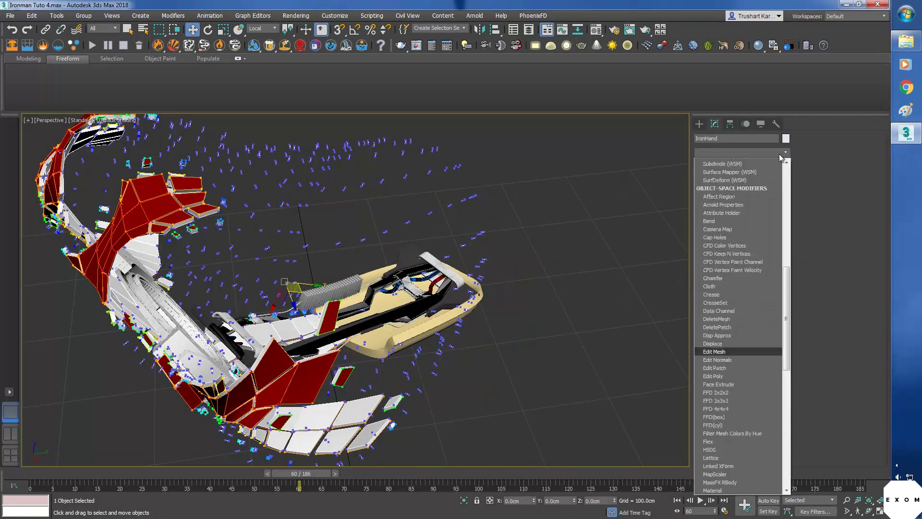
click(724, 186)
click(709, 165)
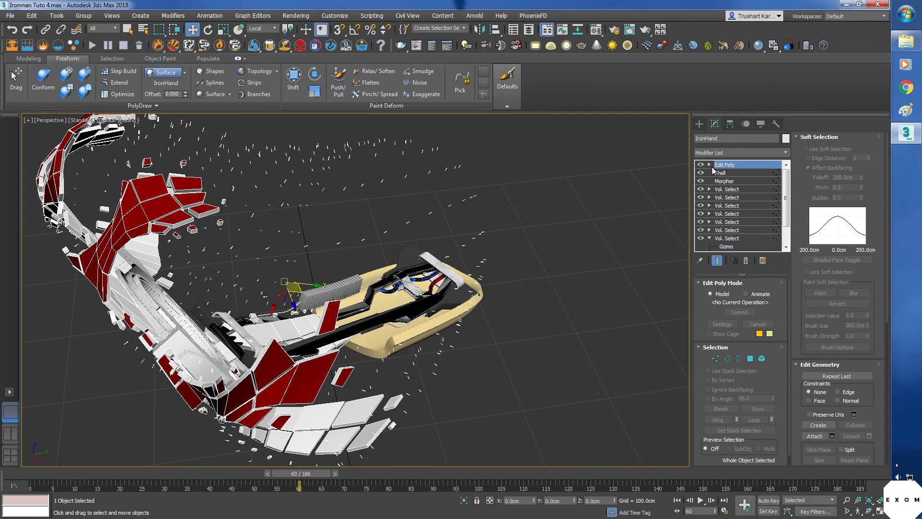
click(727, 172)
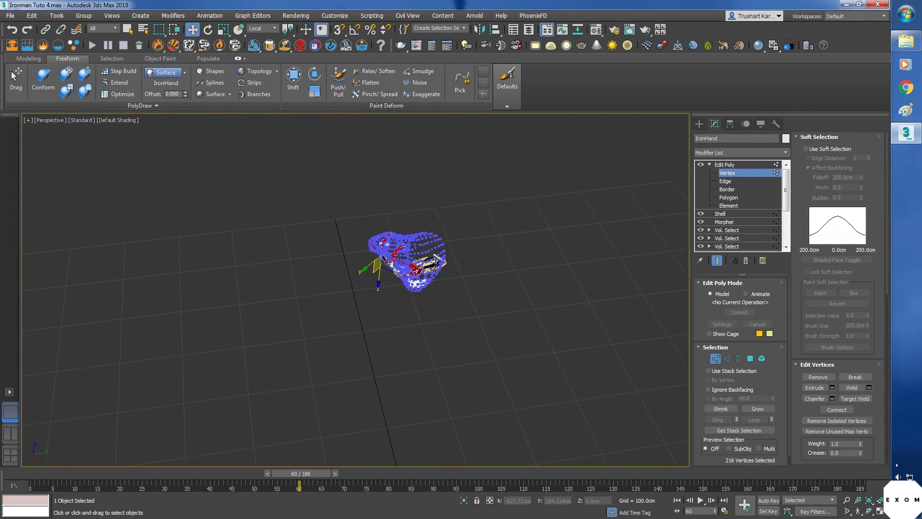
key(ctrl+a)
scroll(464, 247, up, 10)
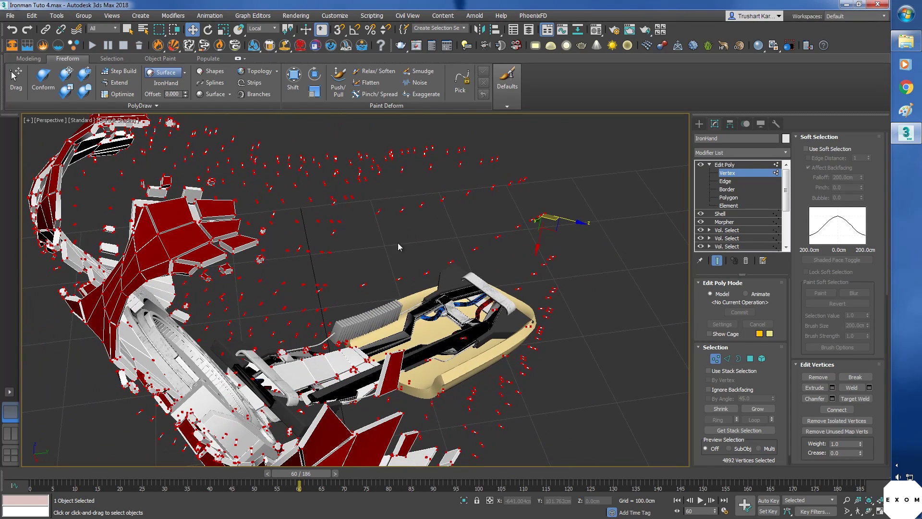
Step: Weld the selected vertices at frame 60, lowering the weld threshold to 0.008 cm so the plates keep their shape
right_click(397, 214)
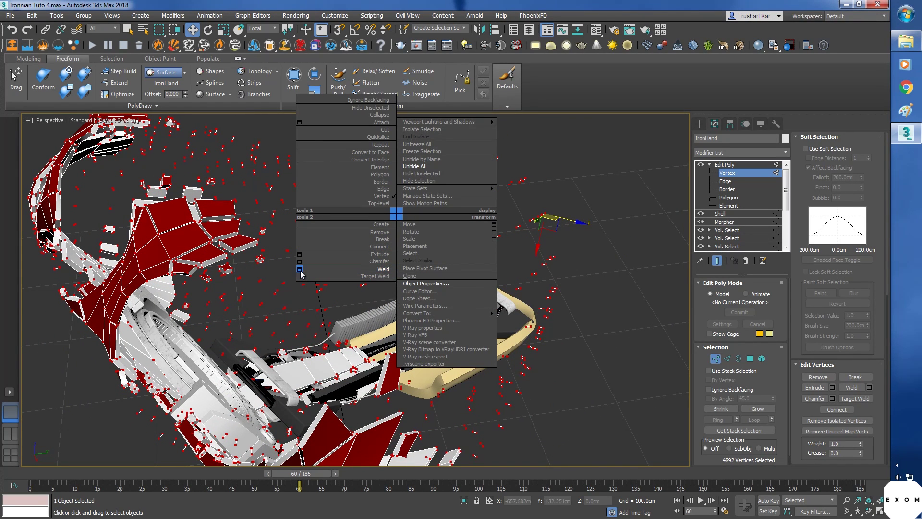
click(299, 270)
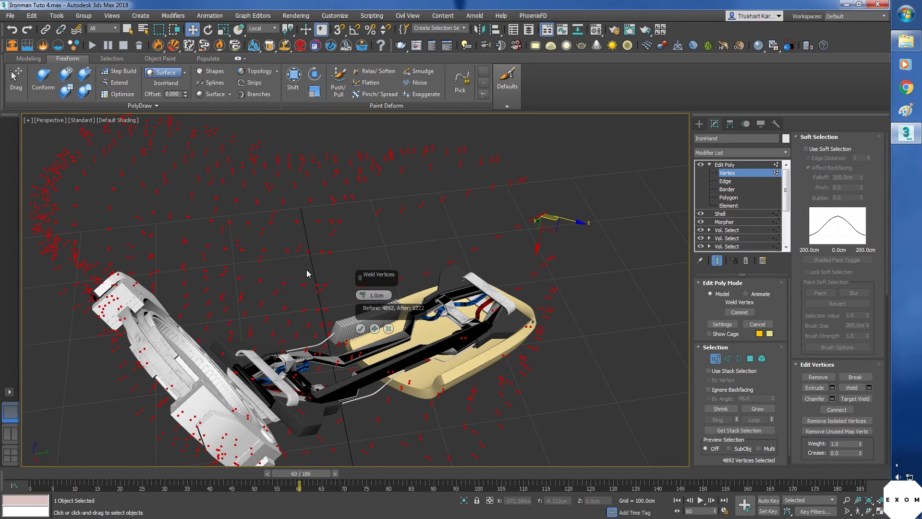
click(364, 297)
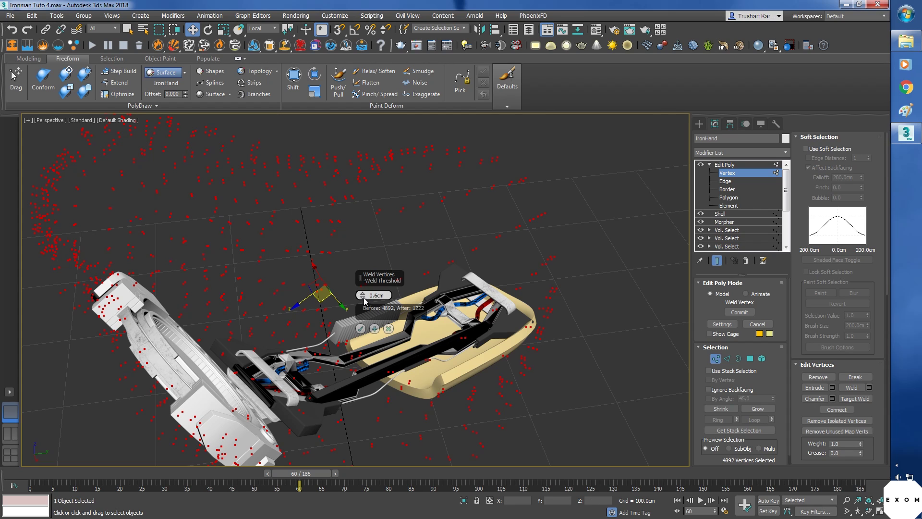
click(364, 297)
click(364, 298)
click(364, 298)
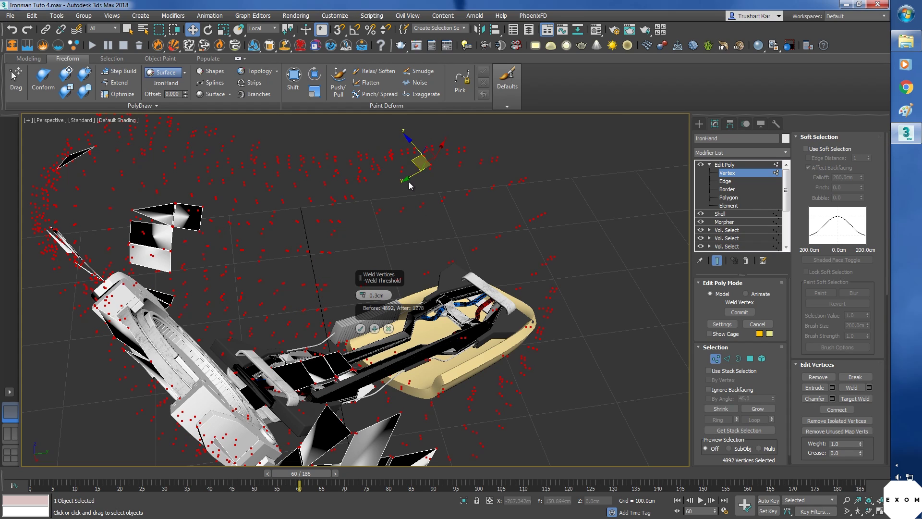
click(363, 298)
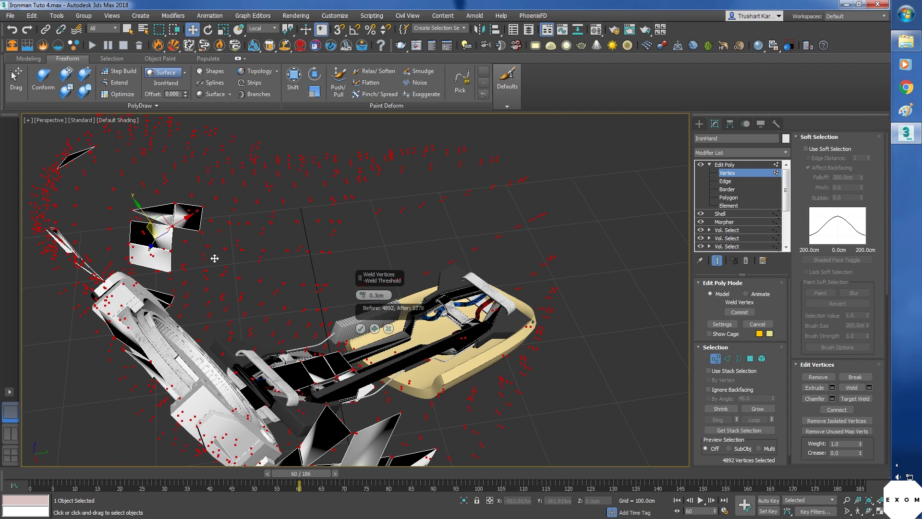
click(363, 298)
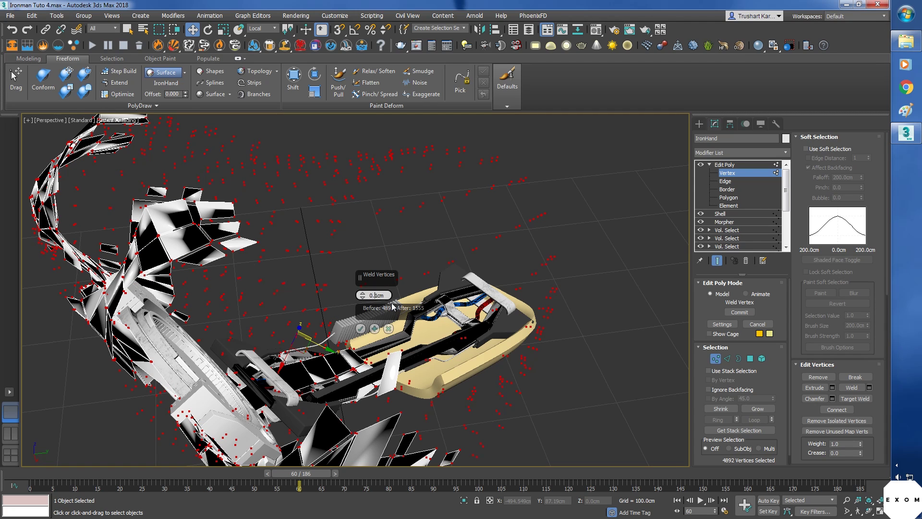
click(361, 329)
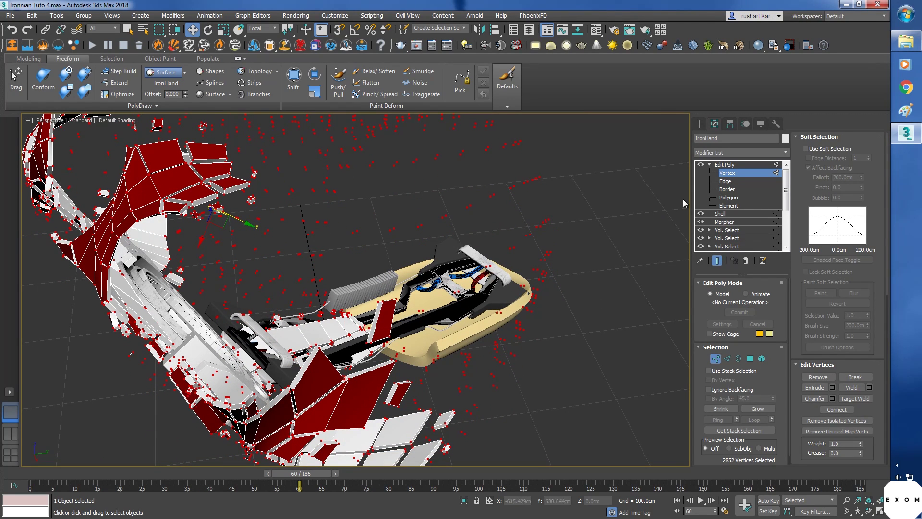
Step: Go to frame 45, reselect IronHand and return to the top Edit Poly's vertex level with all vertices selected
click(684, 202)
drag(299, 475, 240, 473)
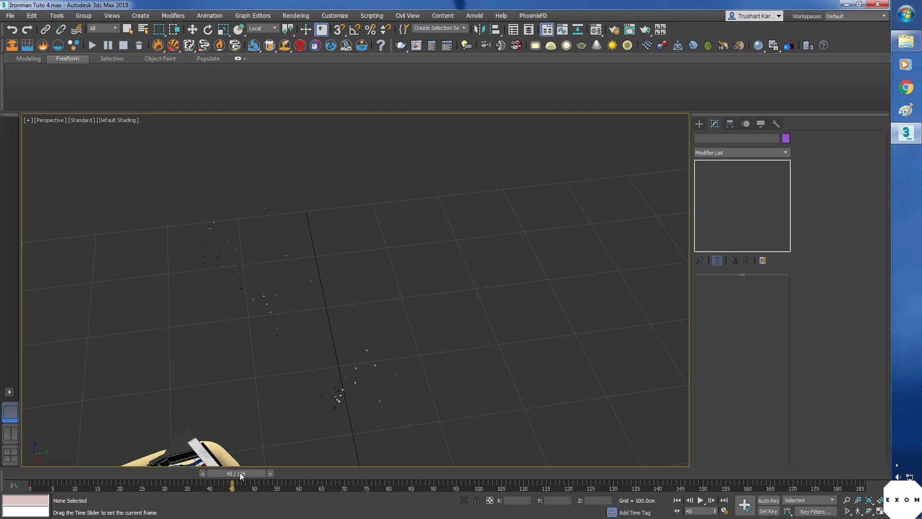
key(w)
click(230, 252)
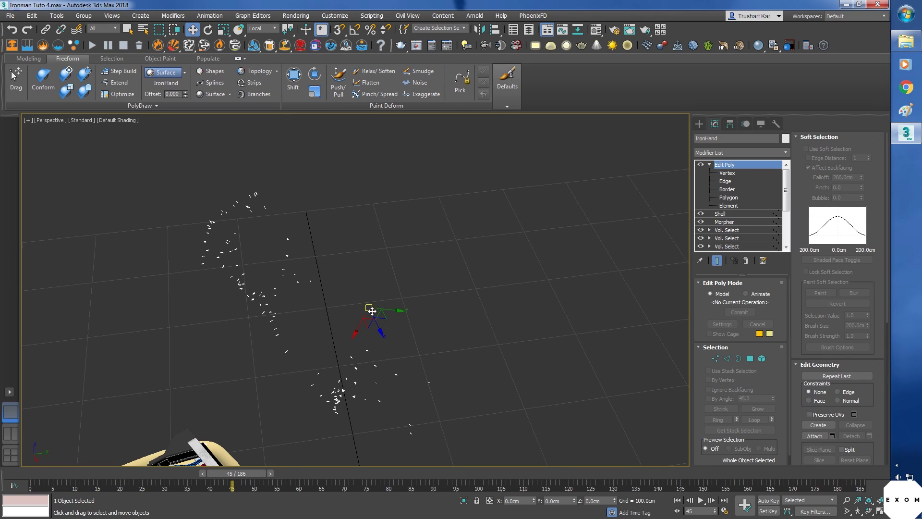
click(726, 175)
scroll(445, 355, down, 5)
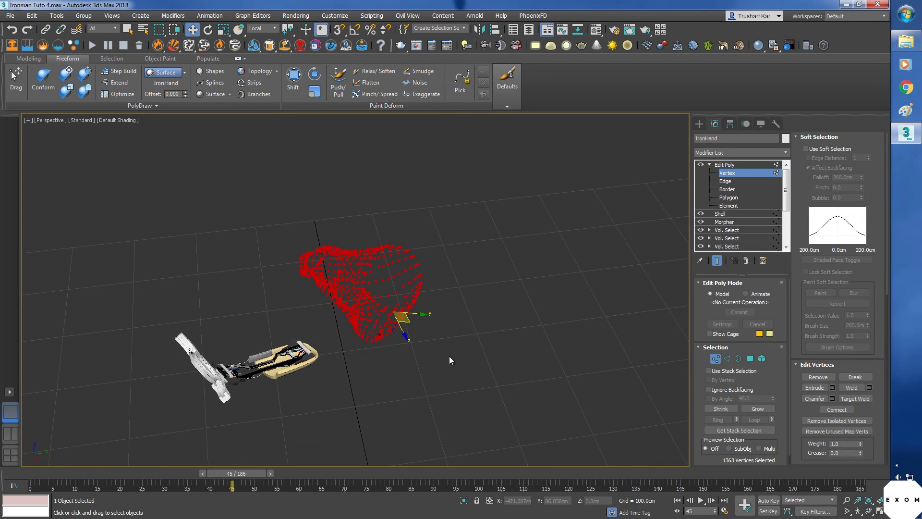
scroll(361, 293, up, 5)
alt+middle_drag(361, 295, 377, 294)
Step: Weld the selected vertices at frame 45 with a threshold of 0.04 cm
right_click(345, 310)
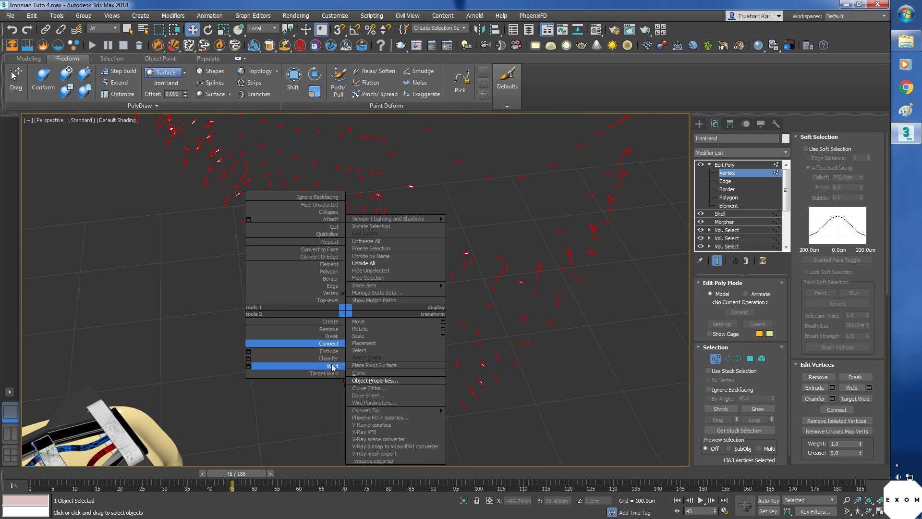
click(248, 368)
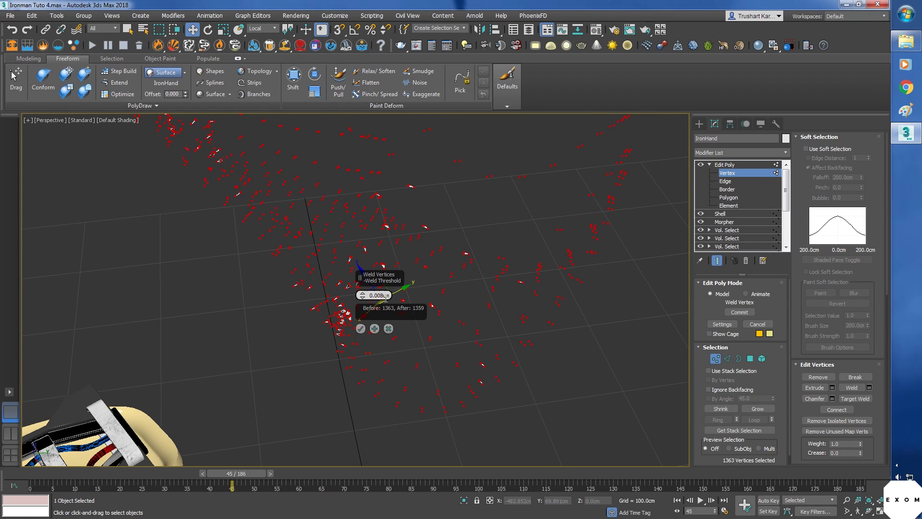
key(BackSpace)
key(BackSpace)
key(BackSpace)
key(BackSpace)
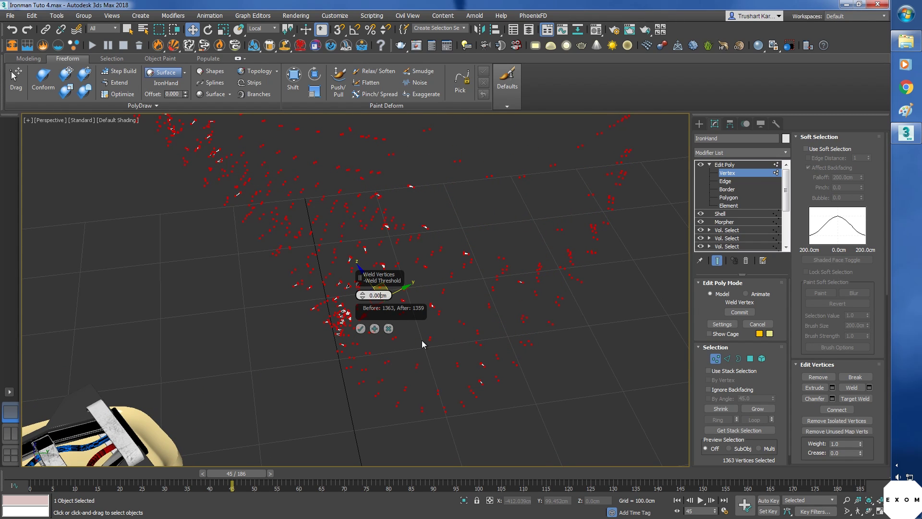
text(4)
key(Return)
scroll(426, 367, down, 3)
scroll(425, 368, down, 3)
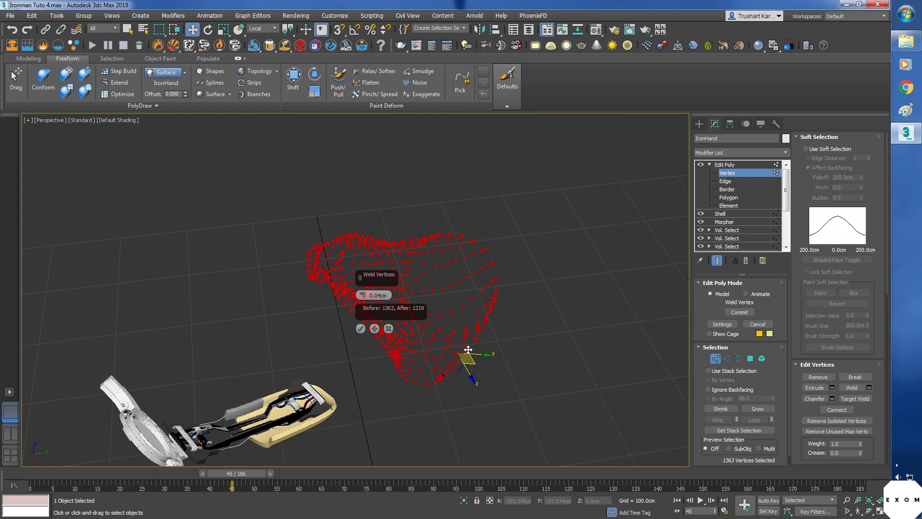
click(360, 328)
middle_drag(408, 371, 370, 376)
scroll(370, 375, up, 3)
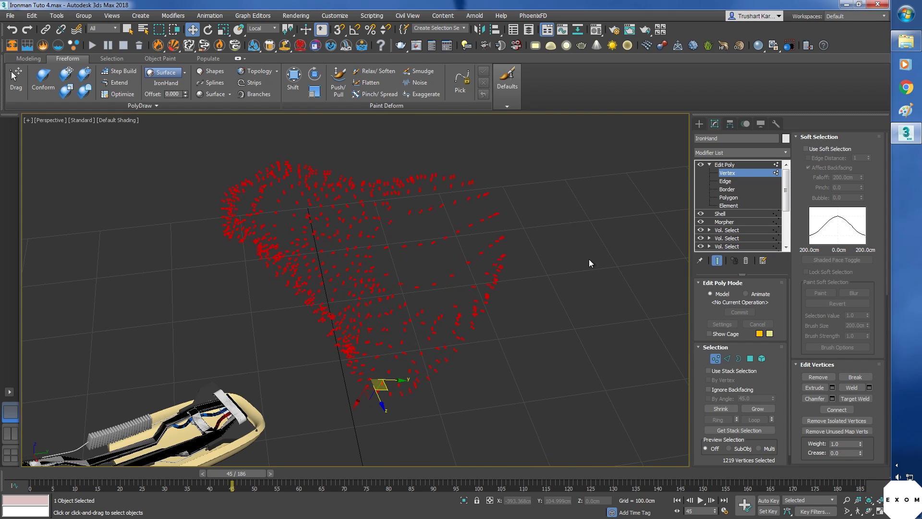
Step: Leave vertex editing and scrub the timeline to frame 81 to check the welded hand as it closes
click(727, 173)
click(589, 350)
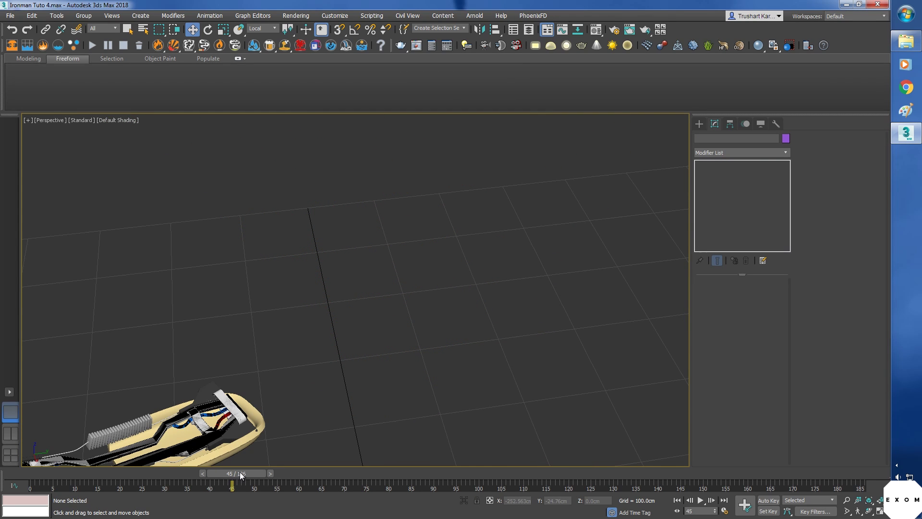
drag(241, 474, 361, 462)
drag(384, 454, 406, 446)
key(w)
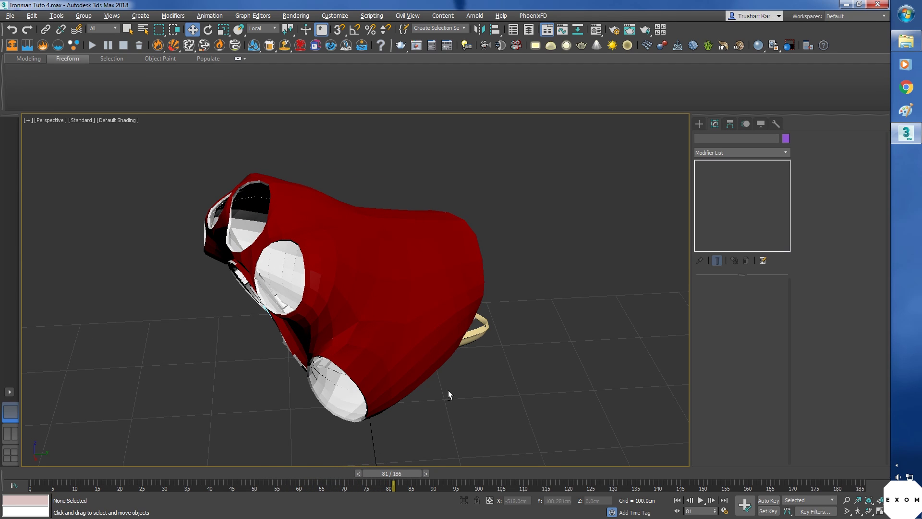
mouse_move(447, 388)
alt+middle_down()
mouse_move(422, 373)
mouse_move(455, 392)
alt+middle_up()
Step: Insert a second Edit Poly modifier between IronHand's Morpher and Shell
click(396, 330)
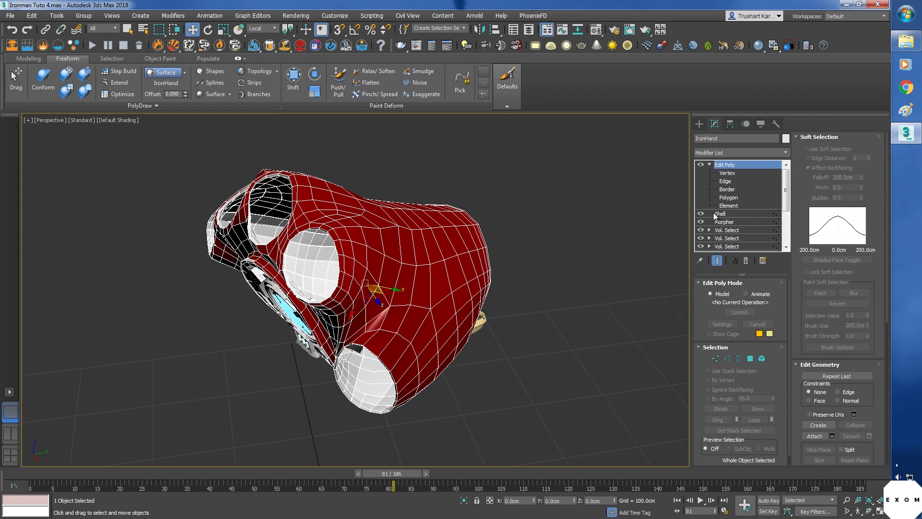
click(710, 164)
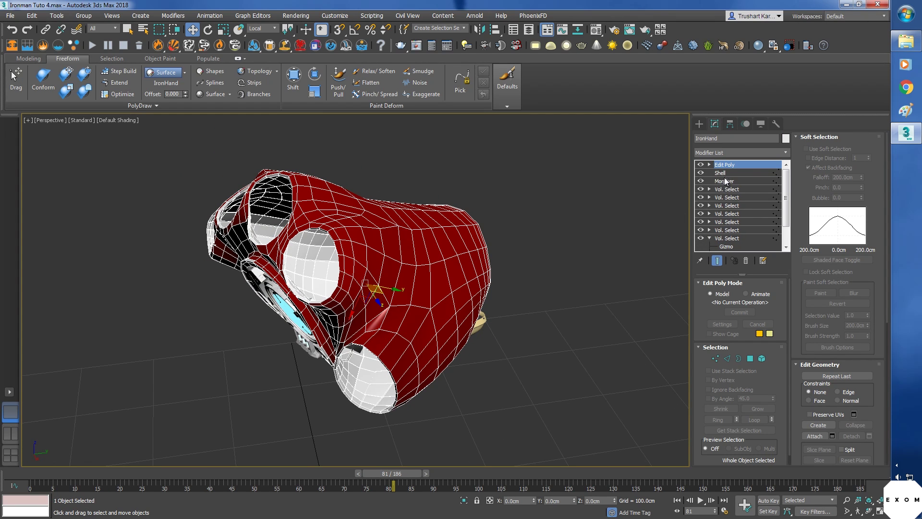
click(727, 180)
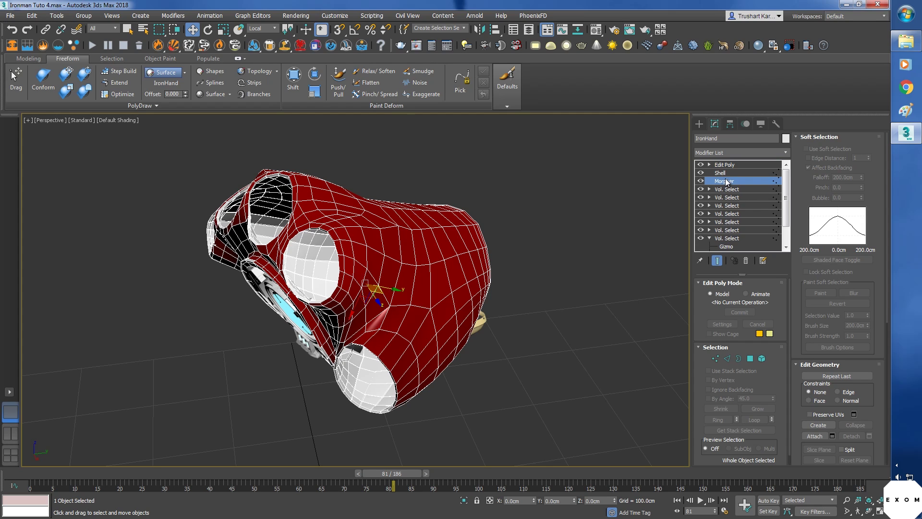
click(786, 152)
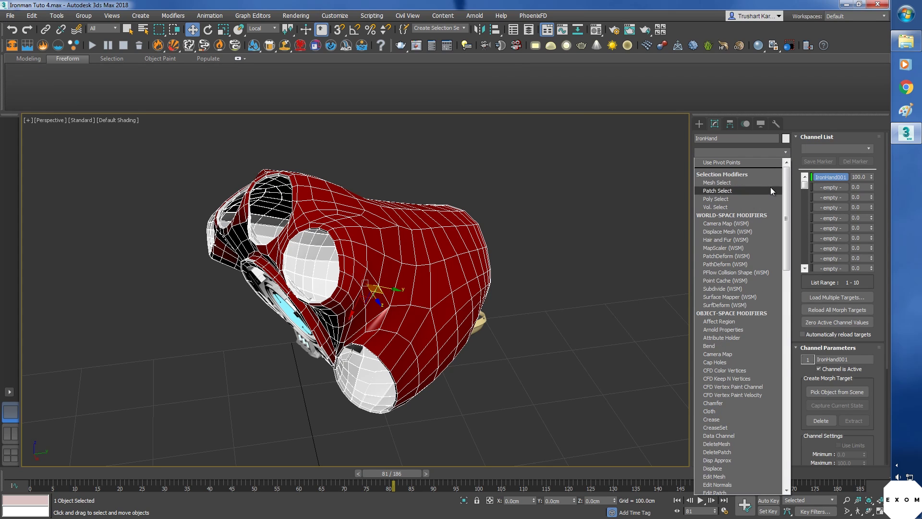
scroll(770, 186, down, 5)
click(736, 183)
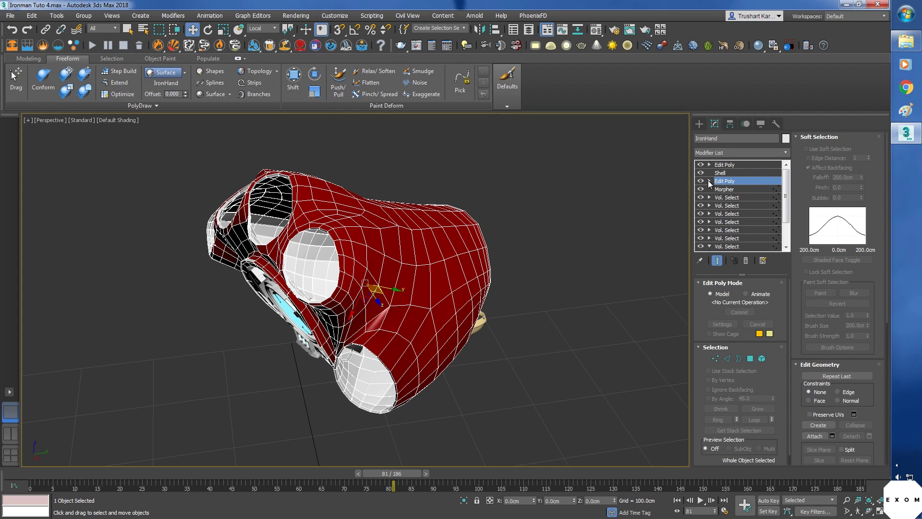
Step: Enter the vertex level of the Edit Poly above Morpher and turn off the Shell and Edit Poly modifiers above it
click(709, 180)
click(727, 189)
scroll(490, 305, down, 5)
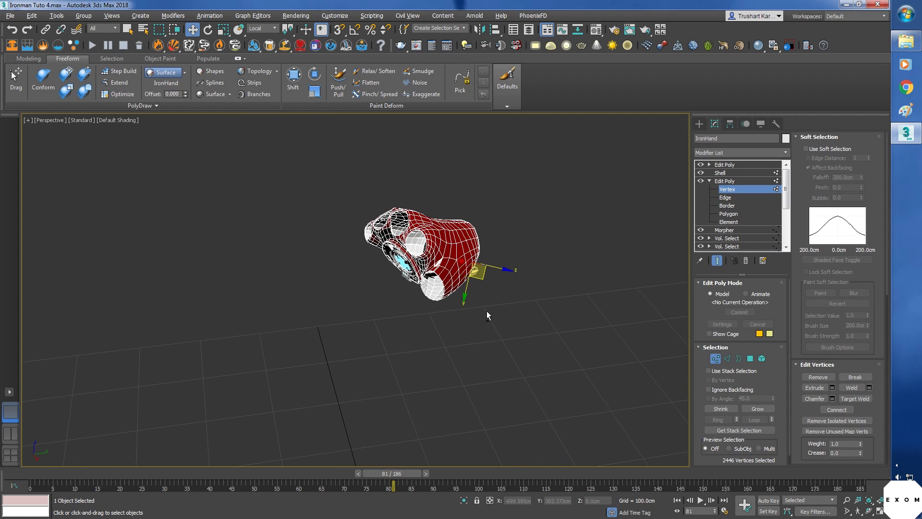
alt+middle_drag(486, 315, 556, 389)
scroll(421, 232, up, 5)
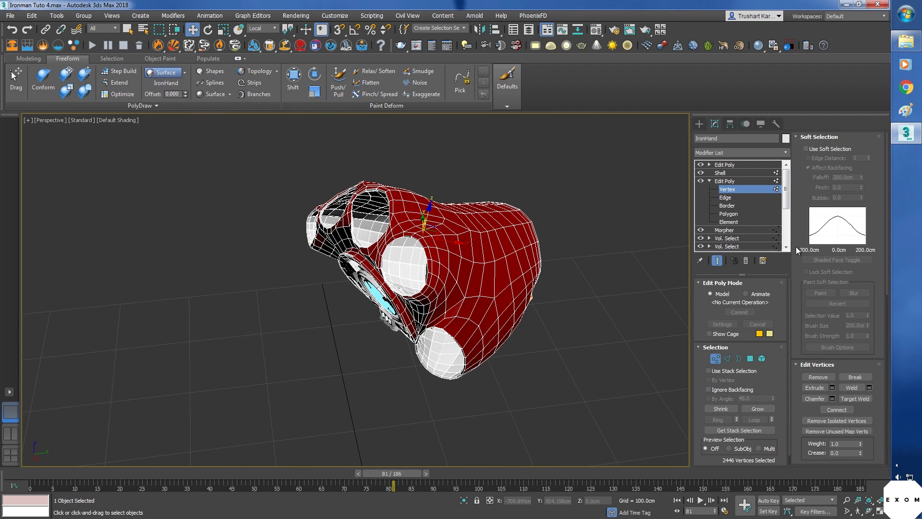
click(700, 173)
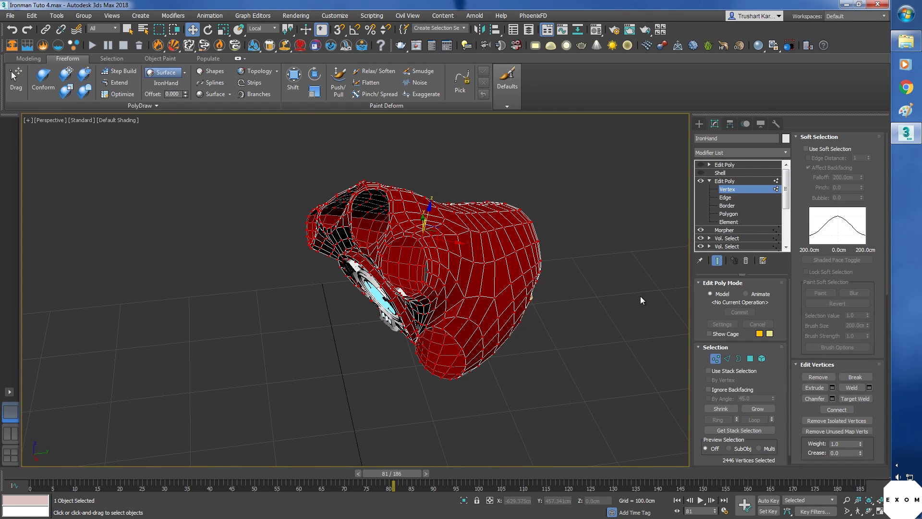
middle_drag(641, 300, 639, 299)
alt+middle_drag(412, 213, 465, 256)
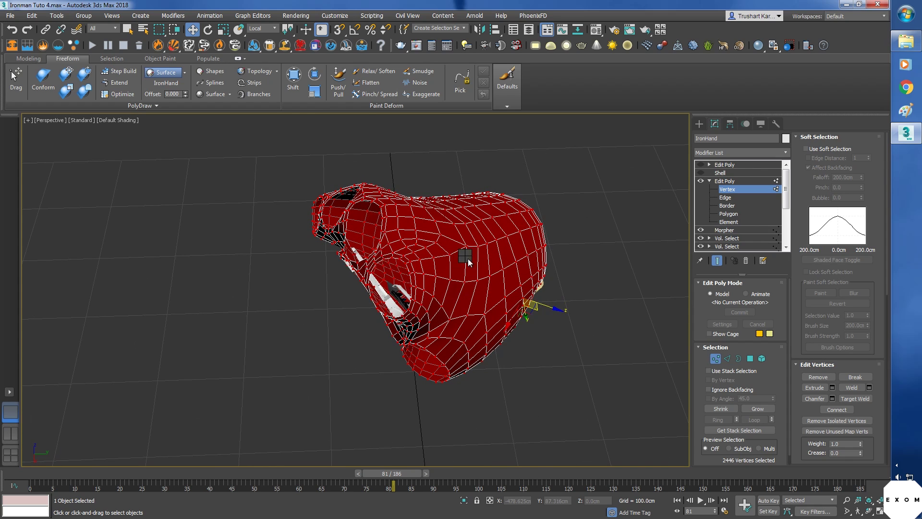
Step: Weld all of the hand's selected vertices with a threshold of 0.001 cm
right_click(465, 256)
click(369, 311)
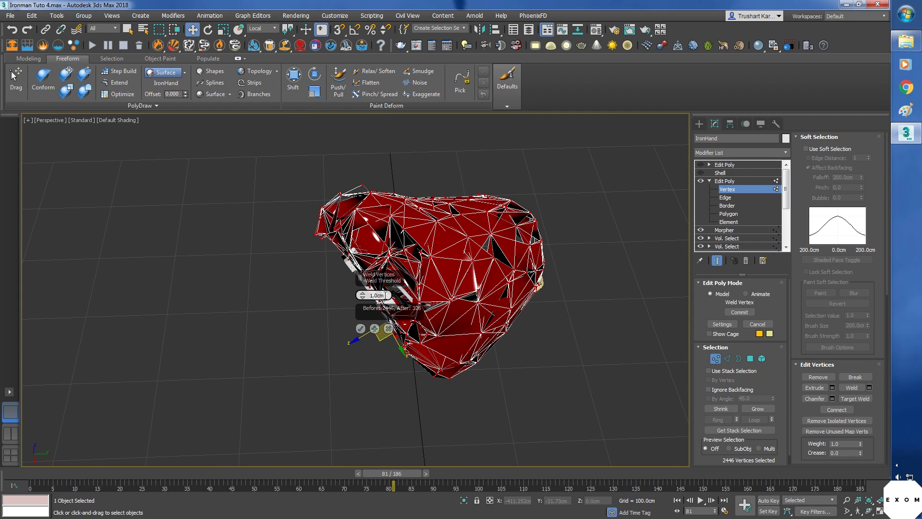
text(.00)
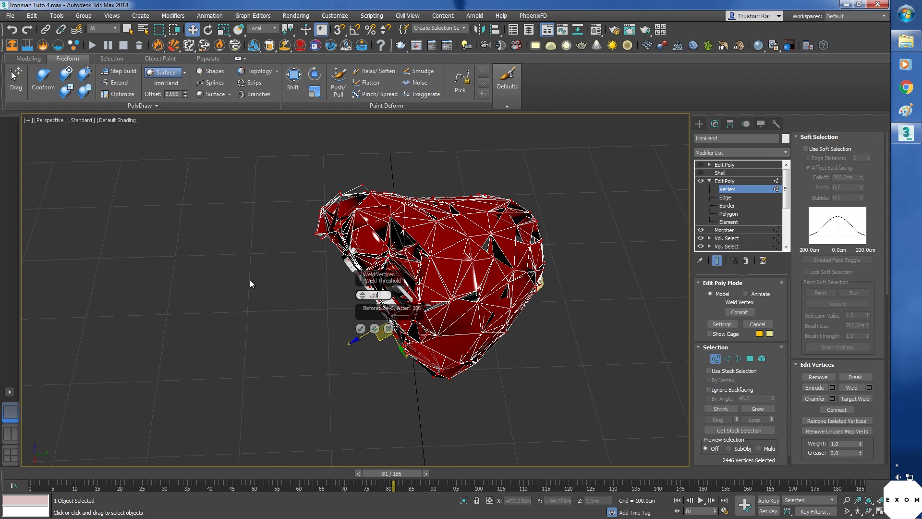
text(1)
key(Return)
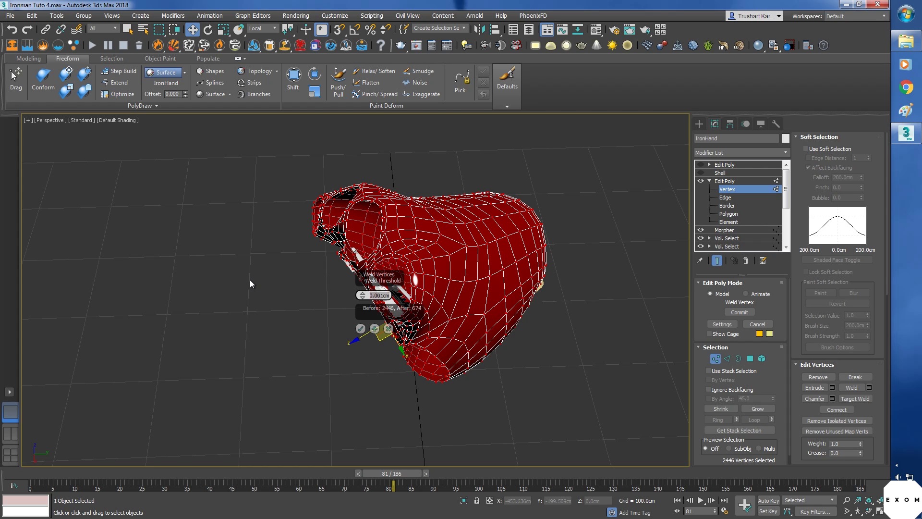
scroll(446, 304, up, 6)
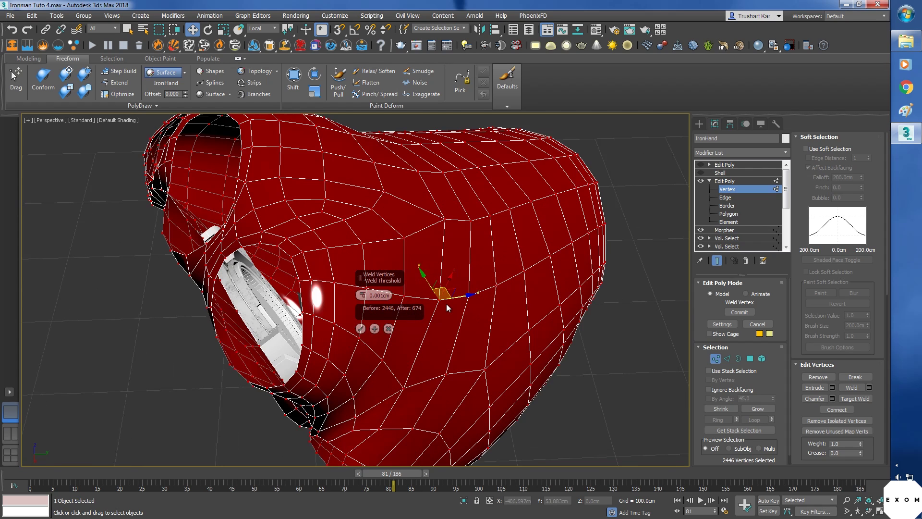
scroll(468, 307, up, 5)
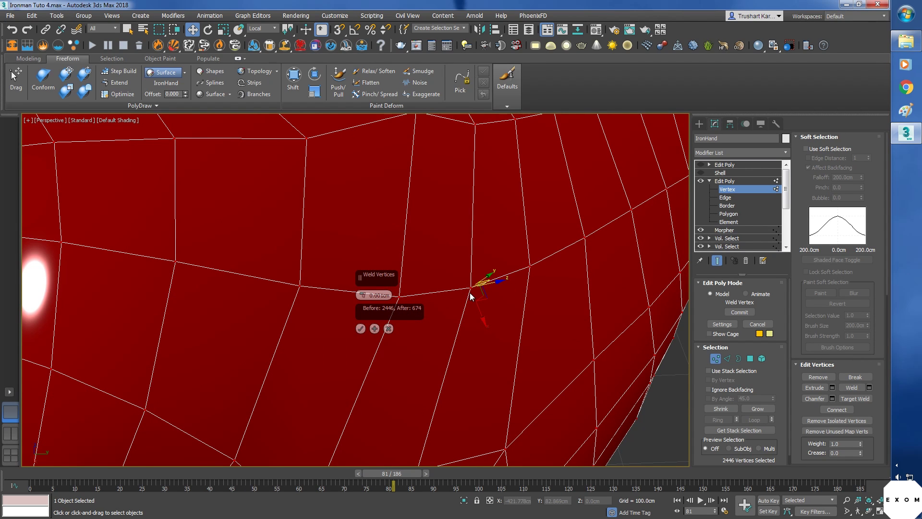
middle_drag(470, 289, 484, 269)
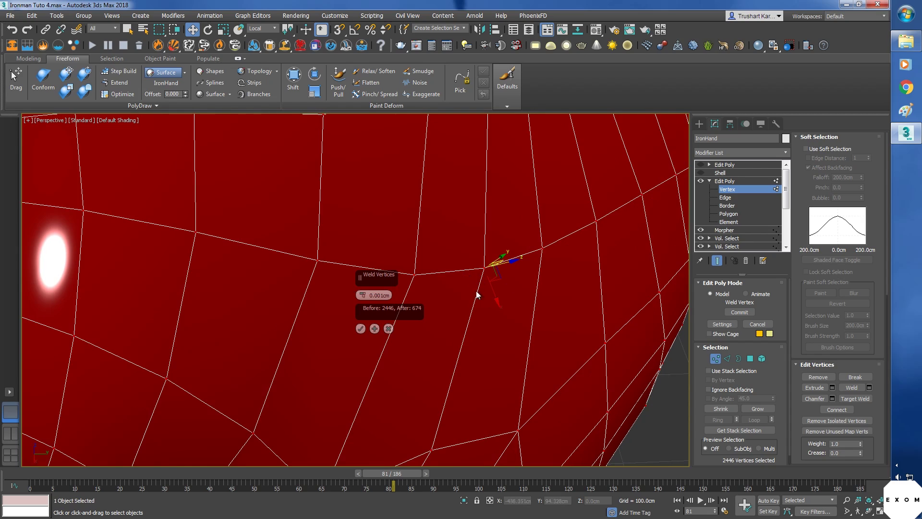
click(360, 329)
Step: Check the weld by selecting a side polygon and the whole connected element, and leave sub-object editing
key(z)
key(4)
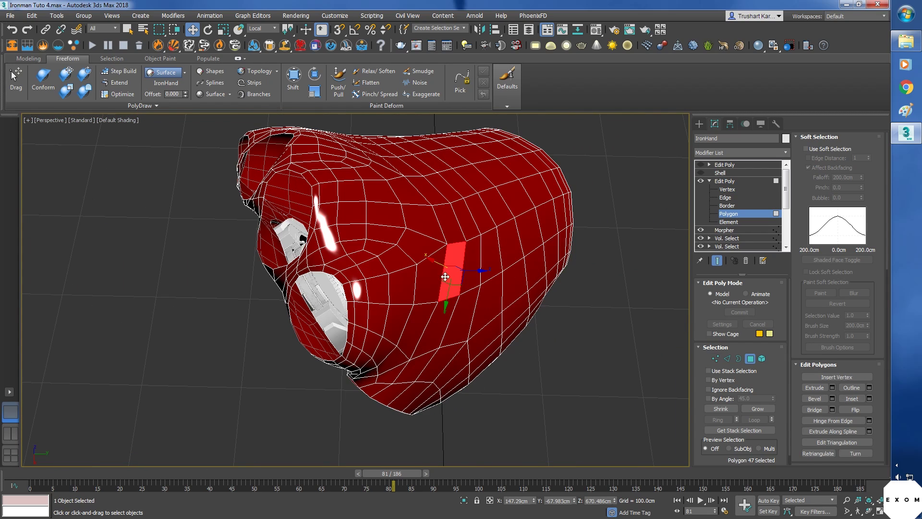
alt+middle_drag(538, 320, 500, 312)
click(477, 260)
alt+middle_drag(477, 261, 514, 274)
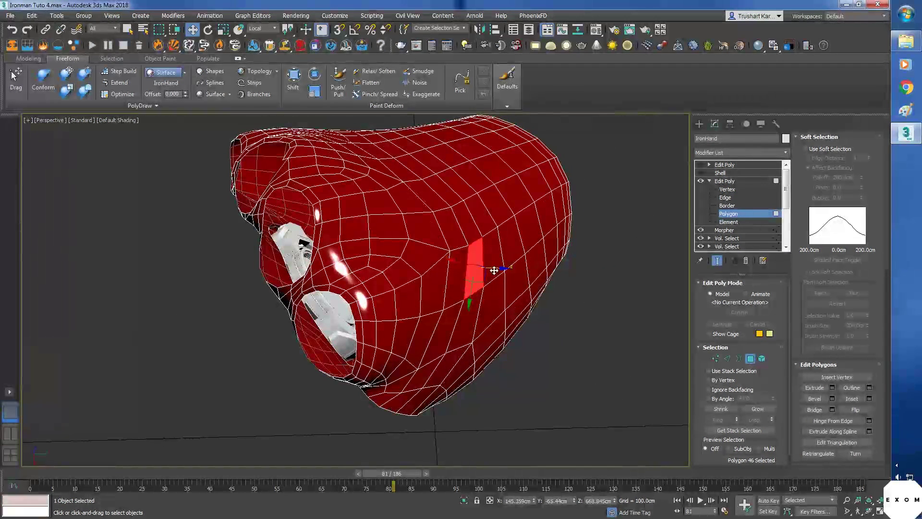
mouse_move(498, 269)
mouse_down()
mouse_move(510, 270)
mouse_move(492, 276)
mouse_up()
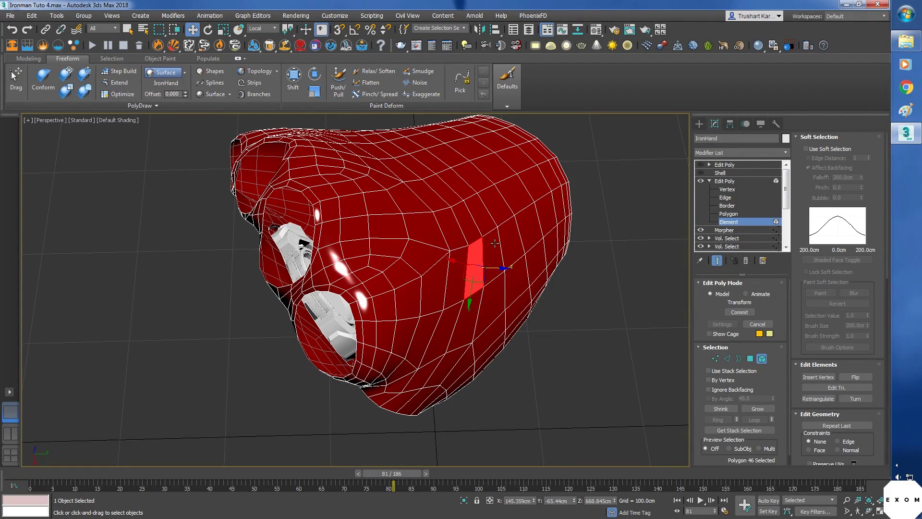
click(500, 323)
mouse_move(499, 324)
alt+middle_down()
mouse_move(592, 305)
mouse_move(509, 323)
alt+middle_up()
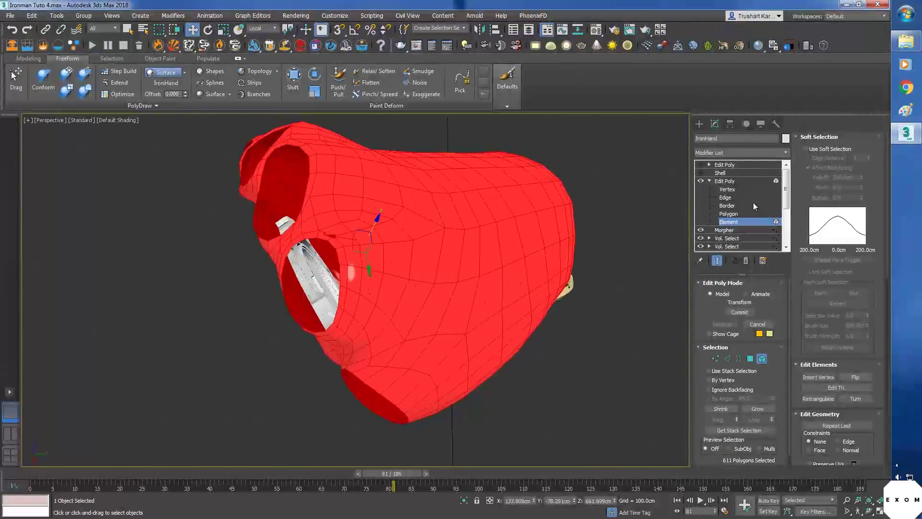
click(725, 181)
click(709, 182)
alt+middle_drag(597, 269, 579, 283)
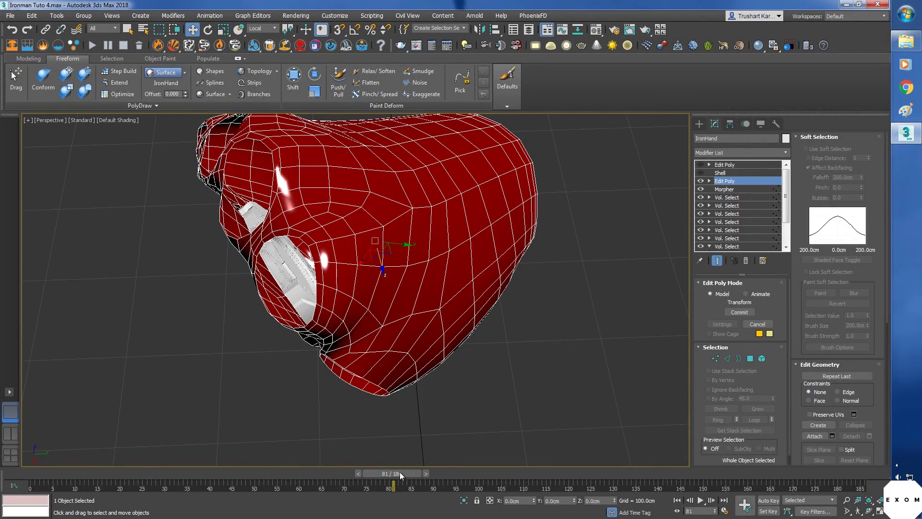
Step: Scrub back to frame 70 and turn the Shell and top Edit Poly modifiers back on
drag(400, 471, 344, 485)
key(w)
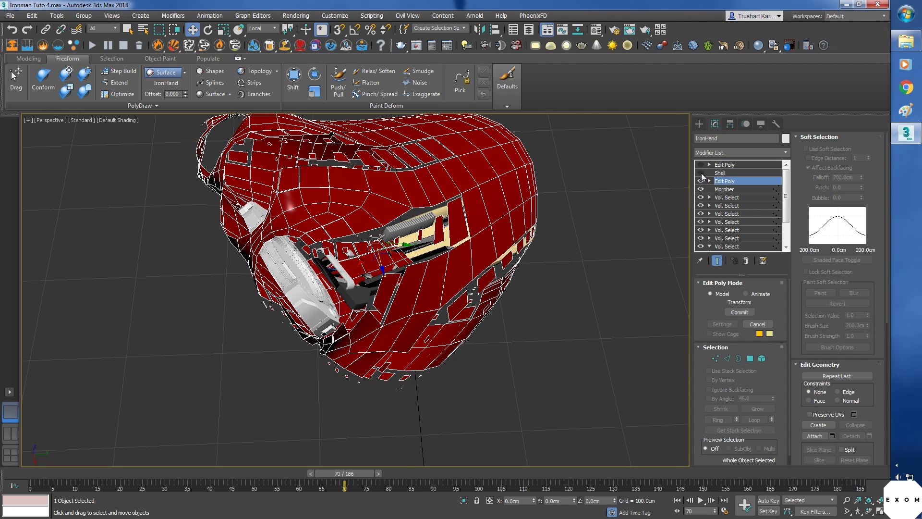
click(701, 173)
click(725, 165)
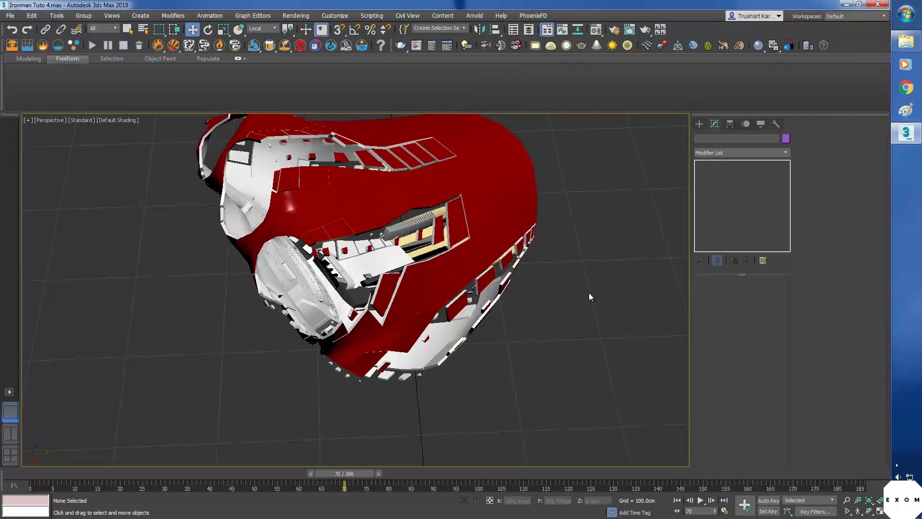
Step: Scrub forward to frame 82 and examine the thickened hand as its plates close
alt+middle_drag(589, 293, 459, 329)
drag(358, 476, 409, 479)
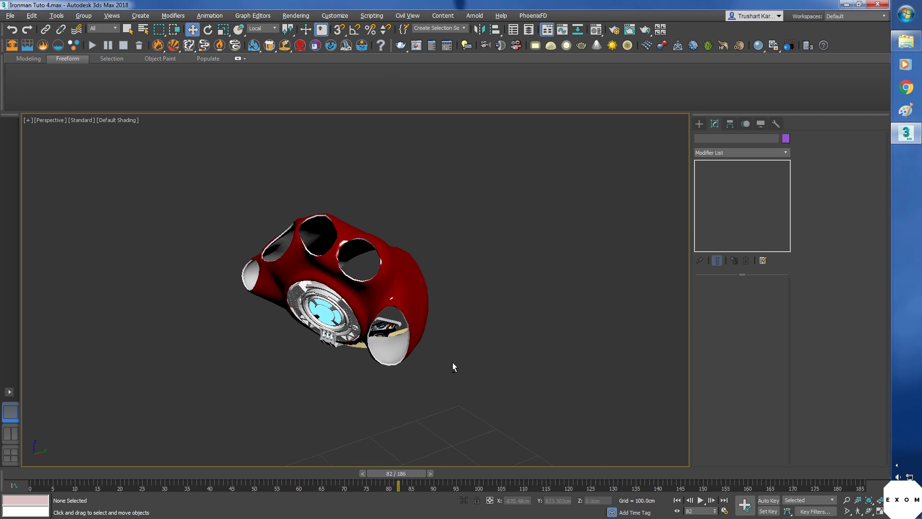
alt+middle_drag(452, 362, 446, 342)
Step: Clone IronHand at frame 62 as an independent copy named IronHand002
click(399, 253)
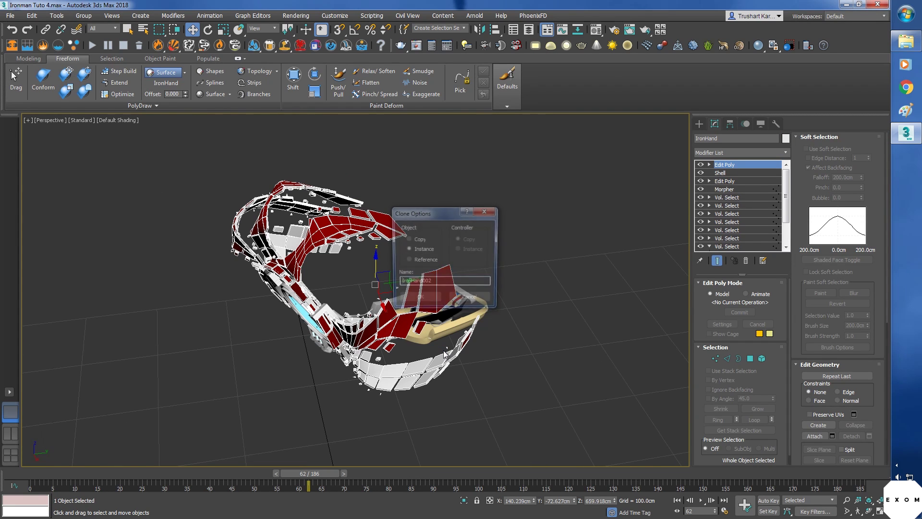
drag(449, 215, 151, 237)
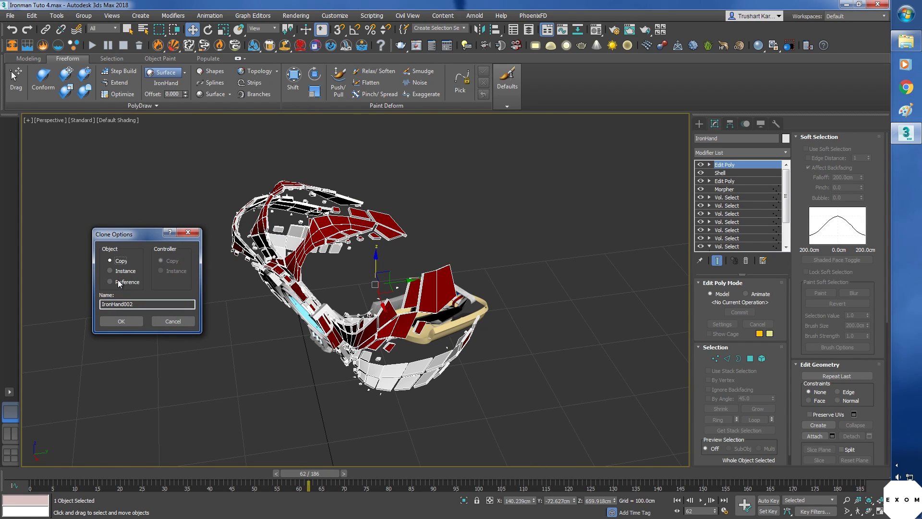
click(121, 321)
Step: Add a Push modifier to IronHand002 with a push value of -0.01 cm
click(786, 152)
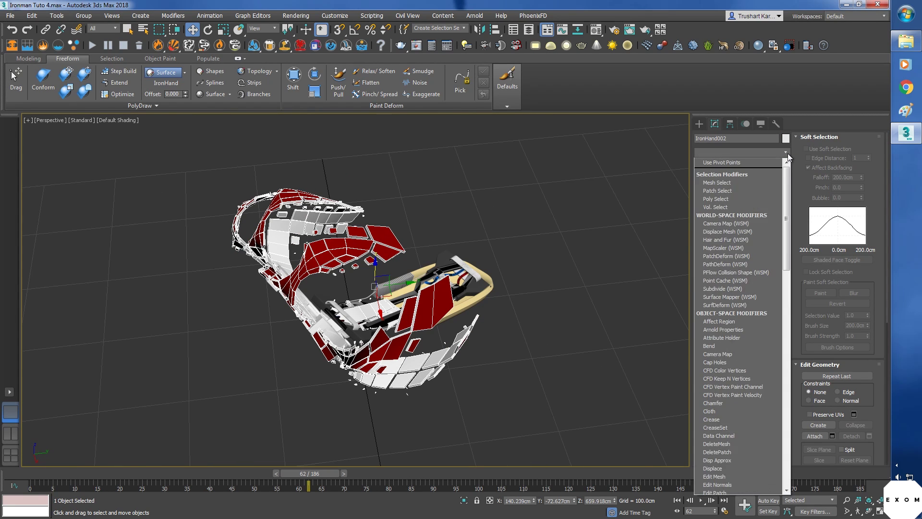
key(p)
click(713, 251)
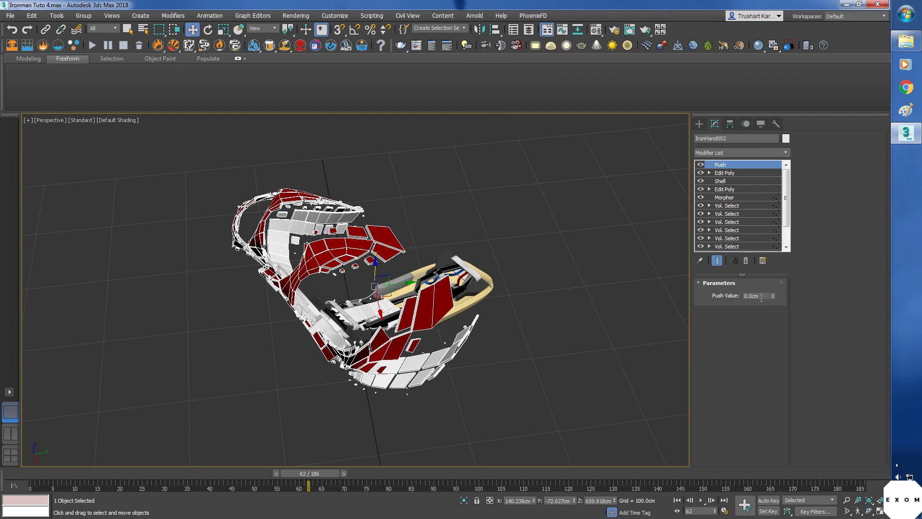
text(-0.01)
key(Return)
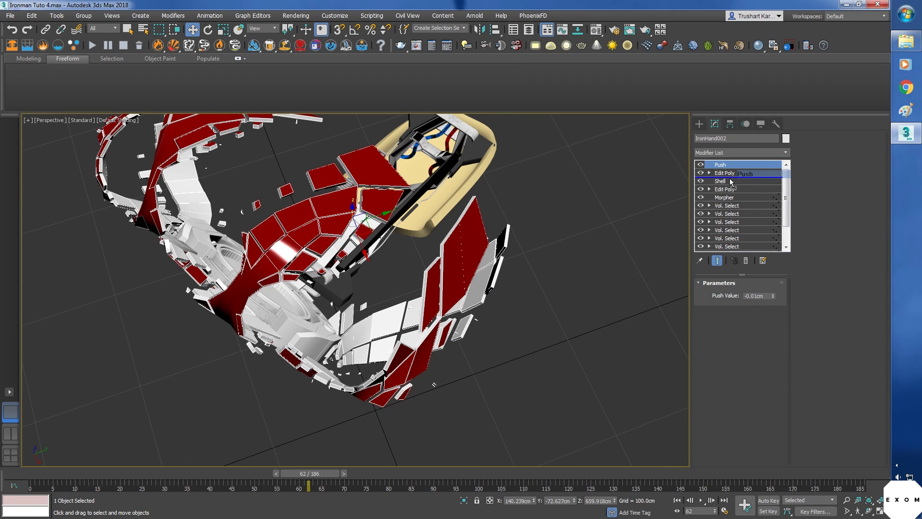
Step: Move Push beneath Shell in IronHand002's modifier stack and set its push value to -0.05 cm
drag(730, 188, 730, 188)
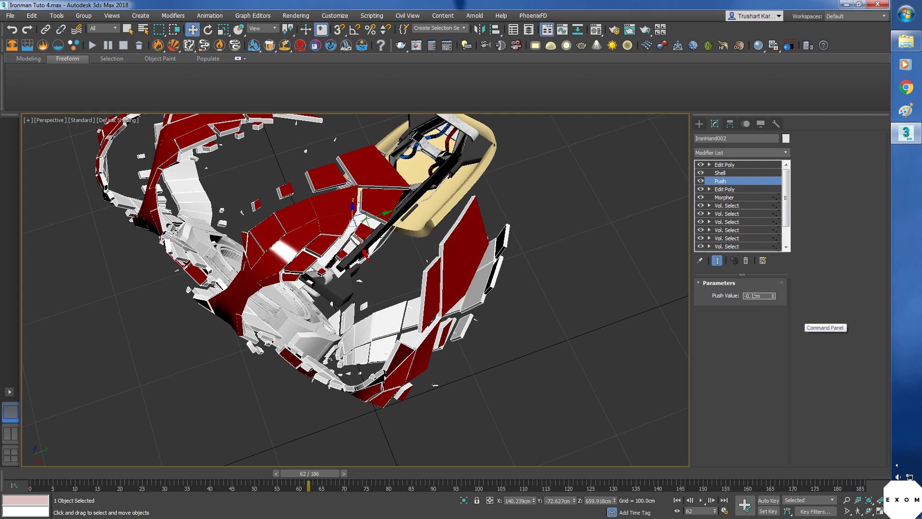
key(Return)
scroll(451, 295, up, 6)
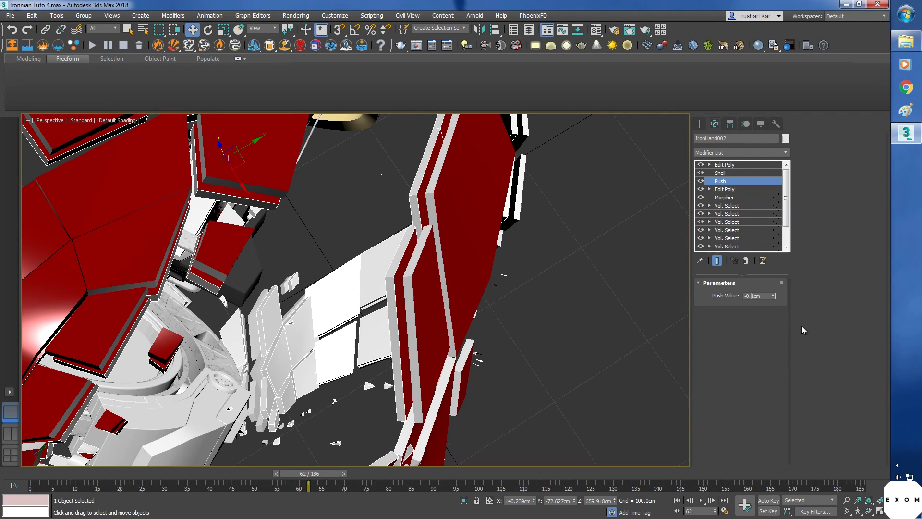
key(Delete)
text(05)
key(Return)
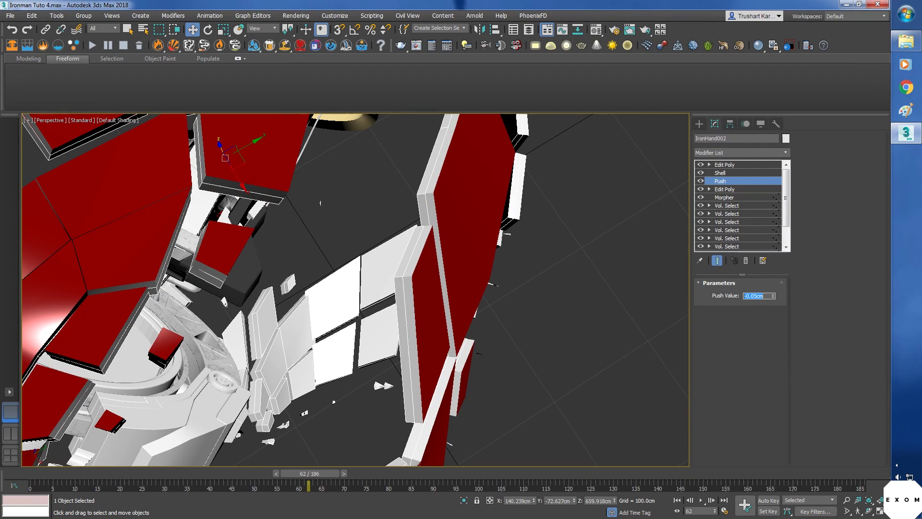
Step: Assign an unused grey material from the Material Editor to IronHand002
scroll(553, 317, down, 12)
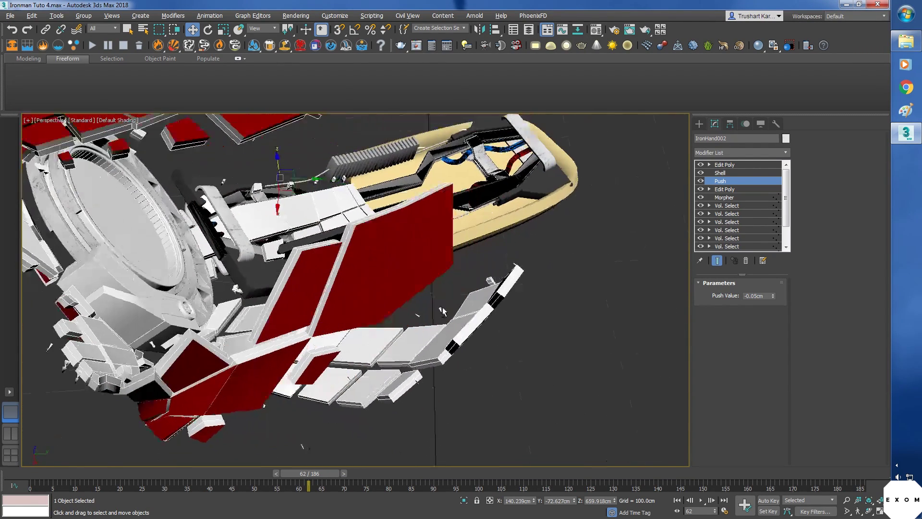
alt+middle_drag(412, 297, 429, 301)
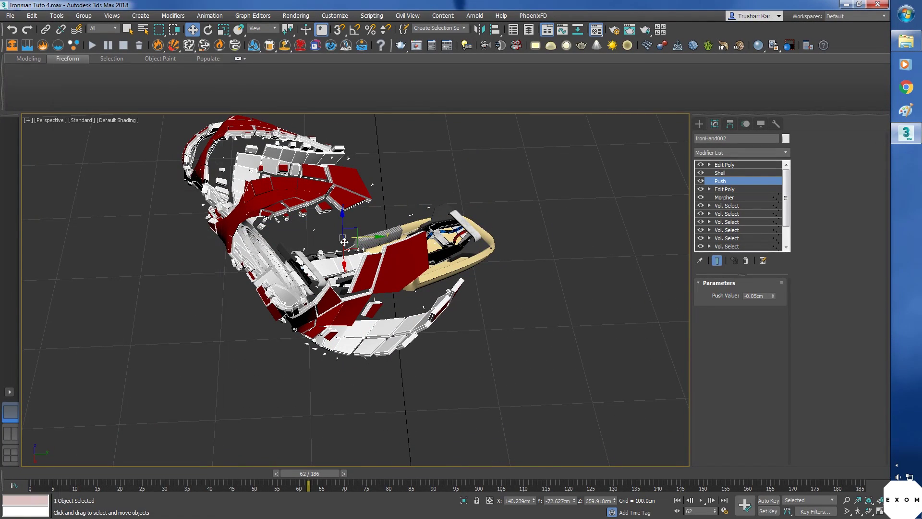
key(m)
click(117, 184)
click(87, 183)
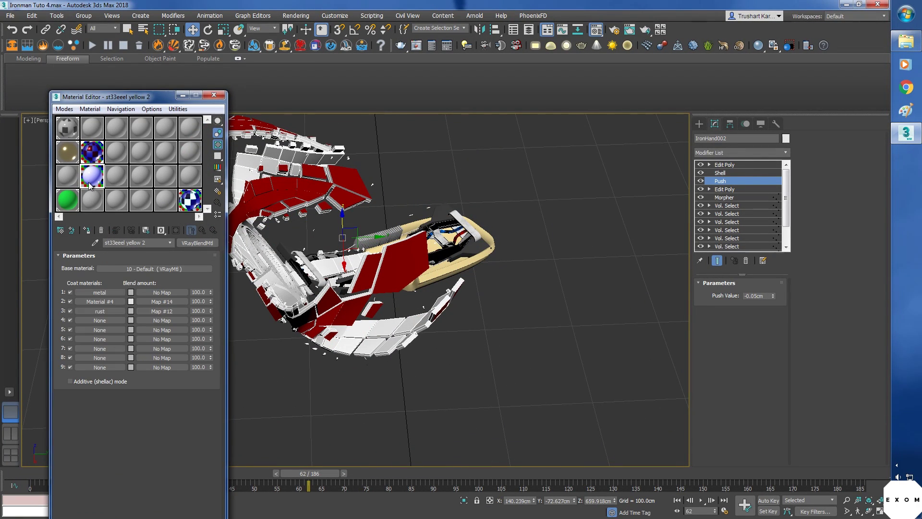
click(117, 200)
click(89, 232)
key(m)
Step: Scrub the timeline around frames 57 to 65 to examine how the red plates and grey inner layer assemble
middle_drag(413, 341, 445, 356)
scroll(409, 333, up, 3)
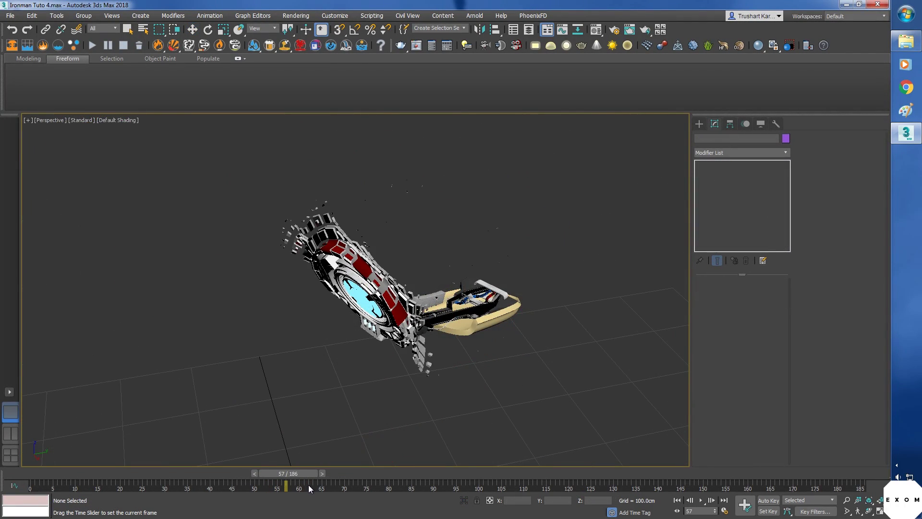
drag(311, 485, 327, 483)
key(w)
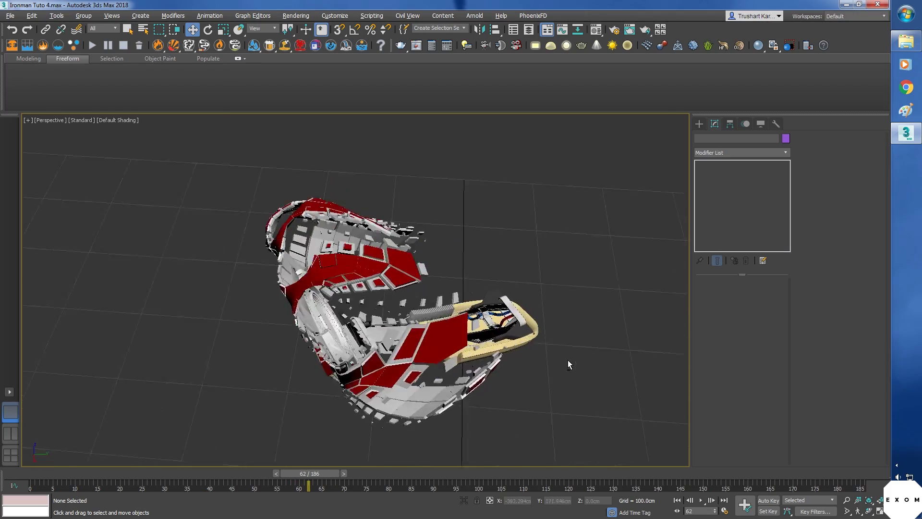
alt+middle_drag(568, 359, 590, 348)
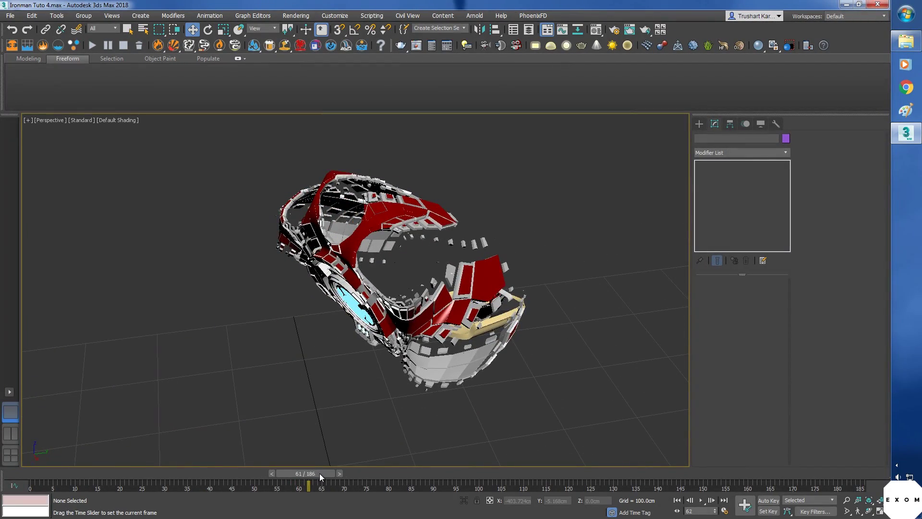
drag(319, 473, 341, 474)
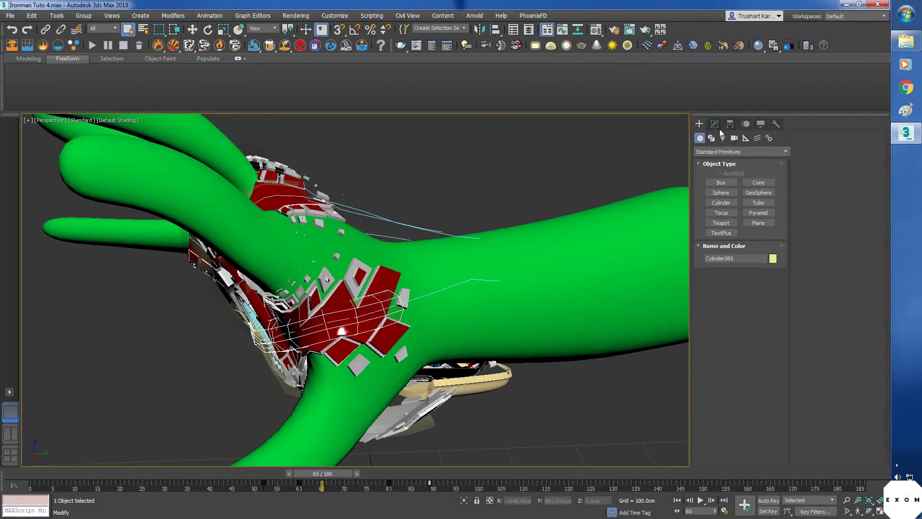
Step: Turn on the Taper modifier of the path-deformed Cylinder085 and scrub forward to preview it on the hand
click(715, 124)
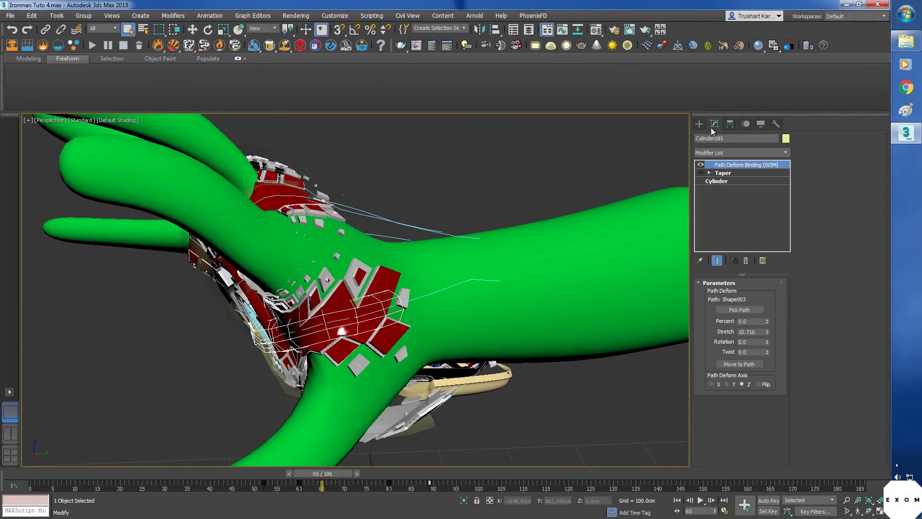
click(700, 173)
middle_drag(438, 386, 464, 367)
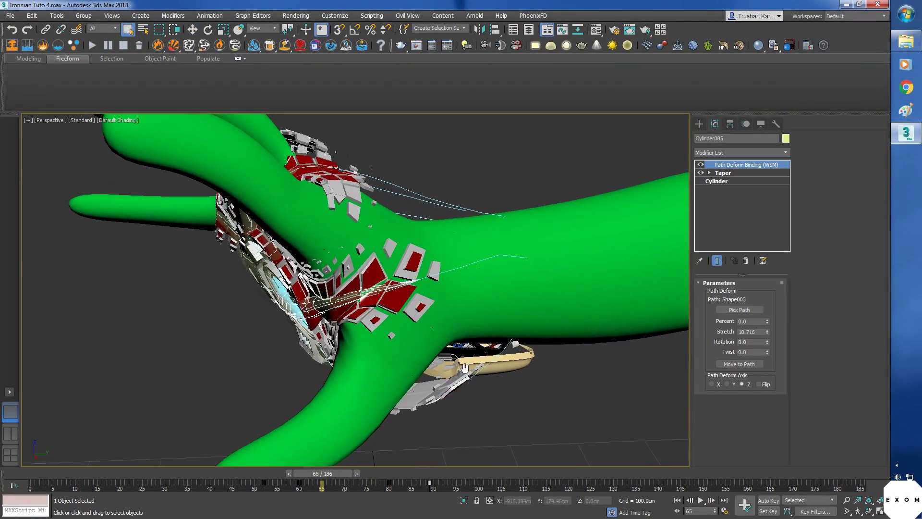
drag(343, 467, 357, 480)
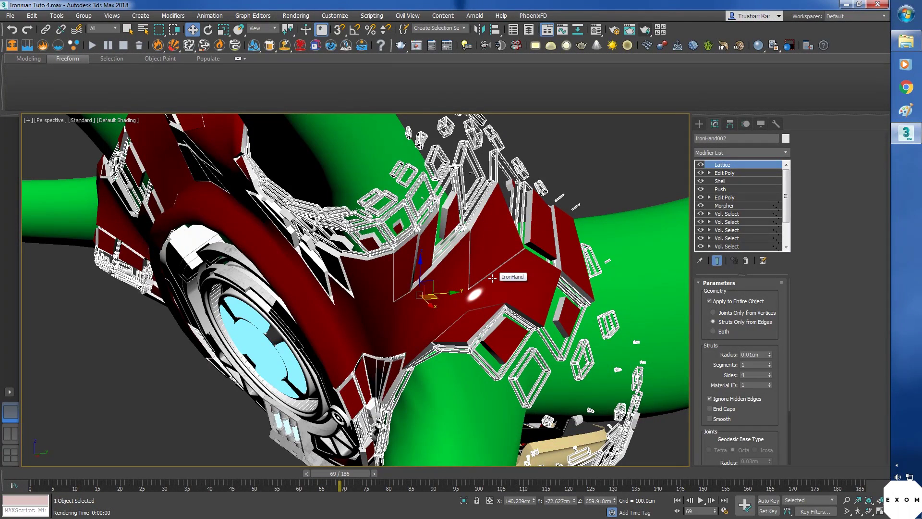
Step: Deselect IronHand002 and inspect its lattice frames around the assembling plates
alt+middle_drag(494, 282, 508, 310)
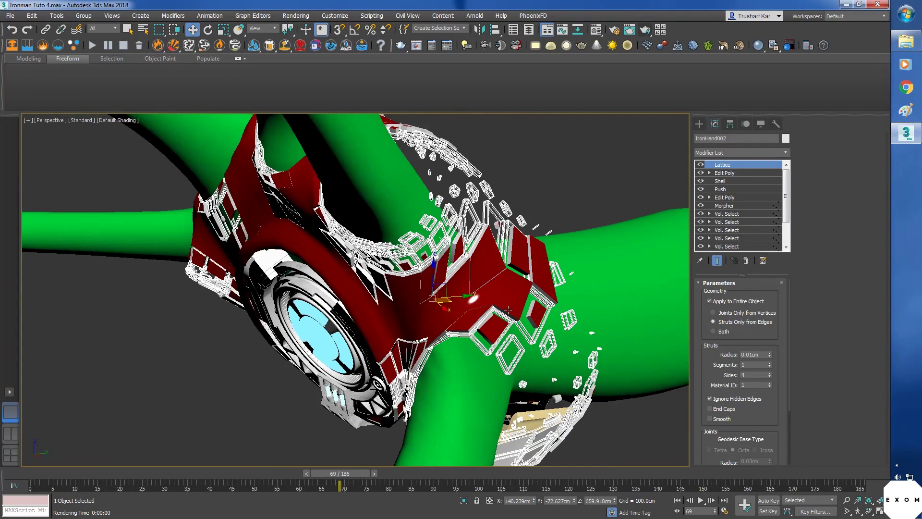
click(604, 434)
alt+middle_drag(542, 341, 559, 358)
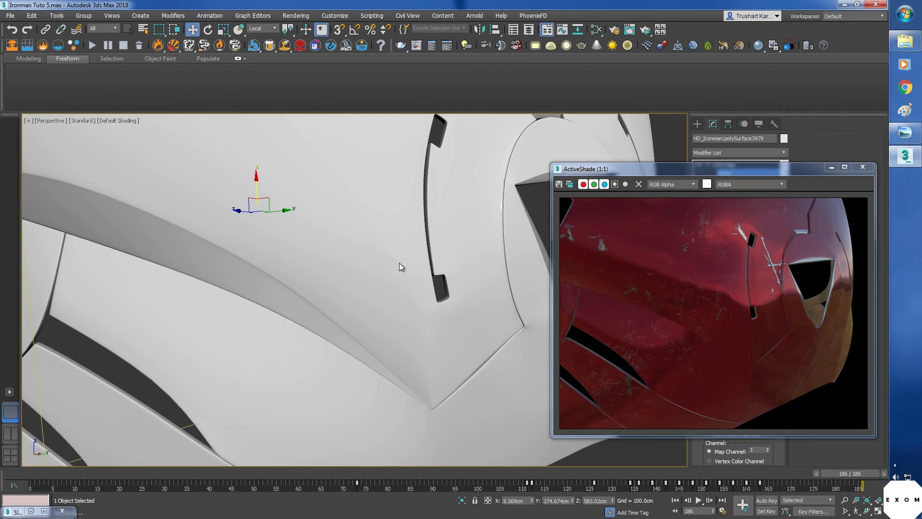
Step: Examine the scratched red armour material up close around the helmet's eye opening in the ActiveShade preview
scroll(248, 229, up, 2)
middle_drag(374, 268, 295, 295)
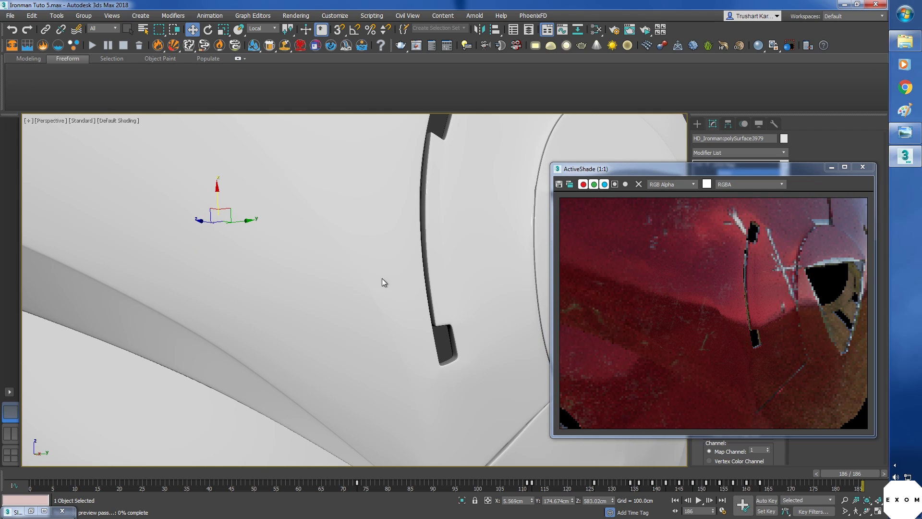
alt+middle_drag(456, 299, 434, 296)
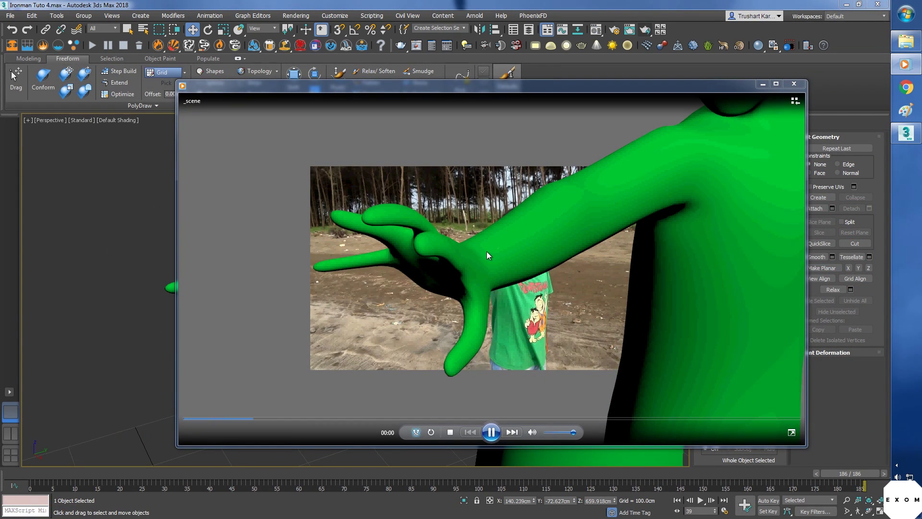